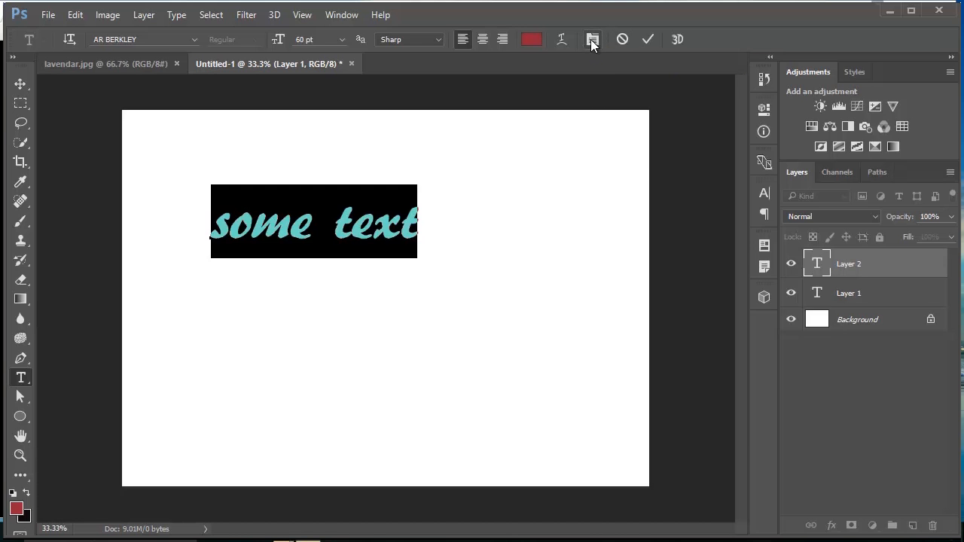
Show the detailed character settings for the selected text and look through the available fonts and font sizes.
left_click(591, 39)
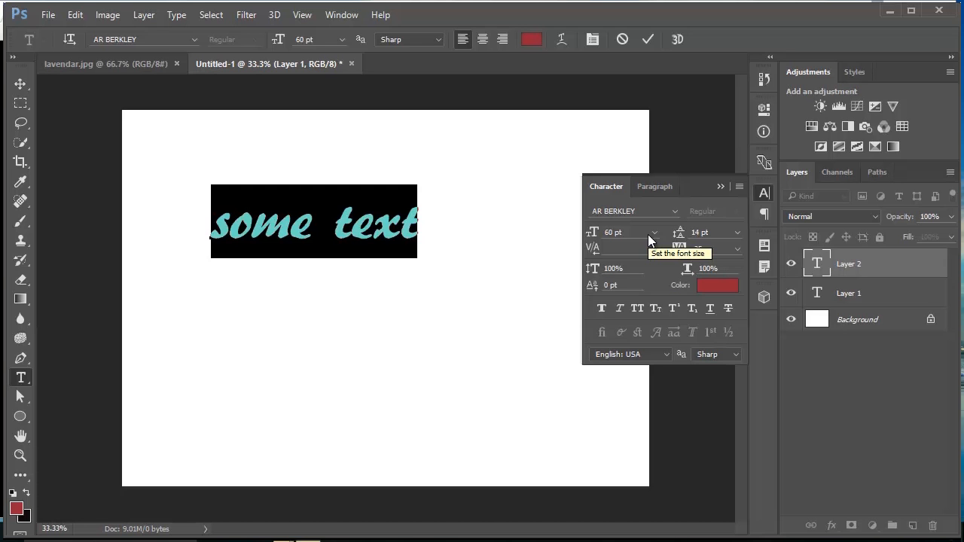
left_click(675, 209)
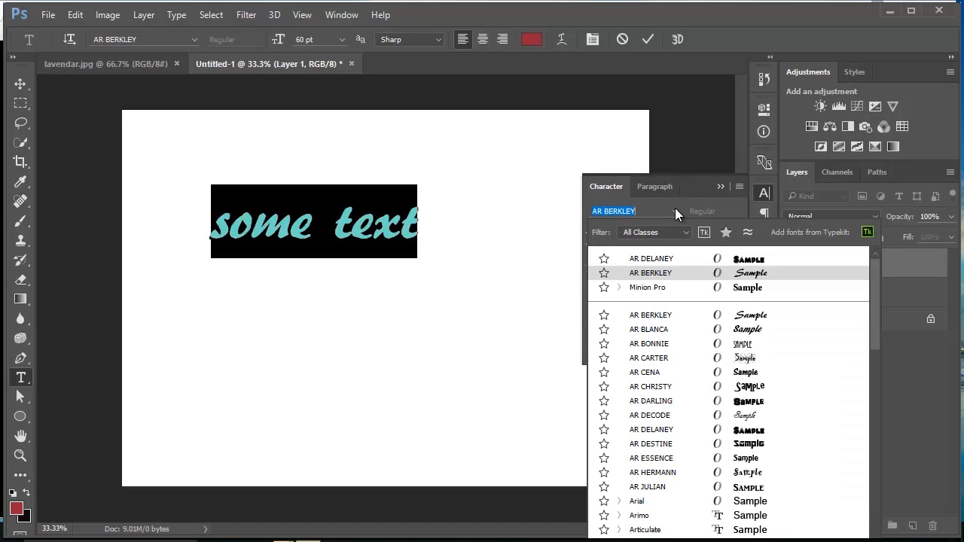
left_click(674, 209)
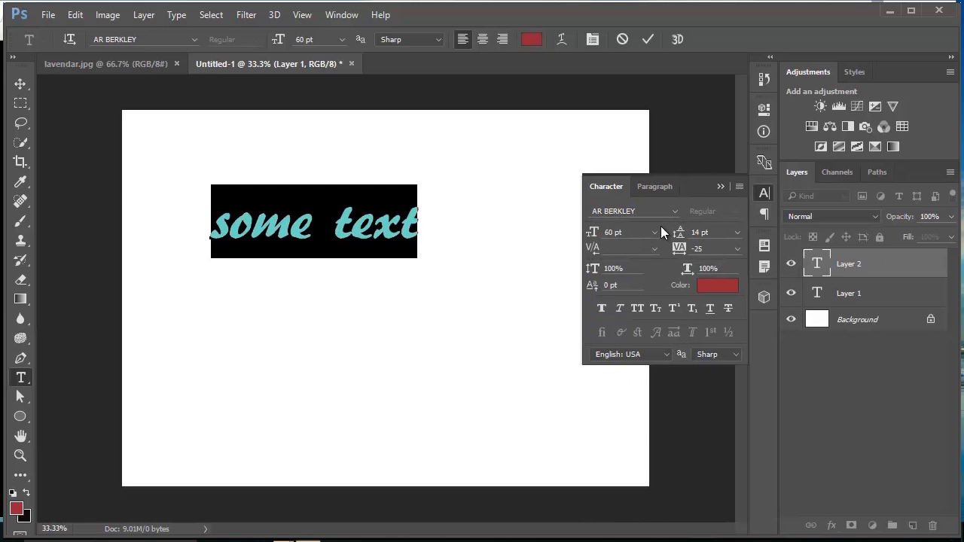
left_click(651, 233)
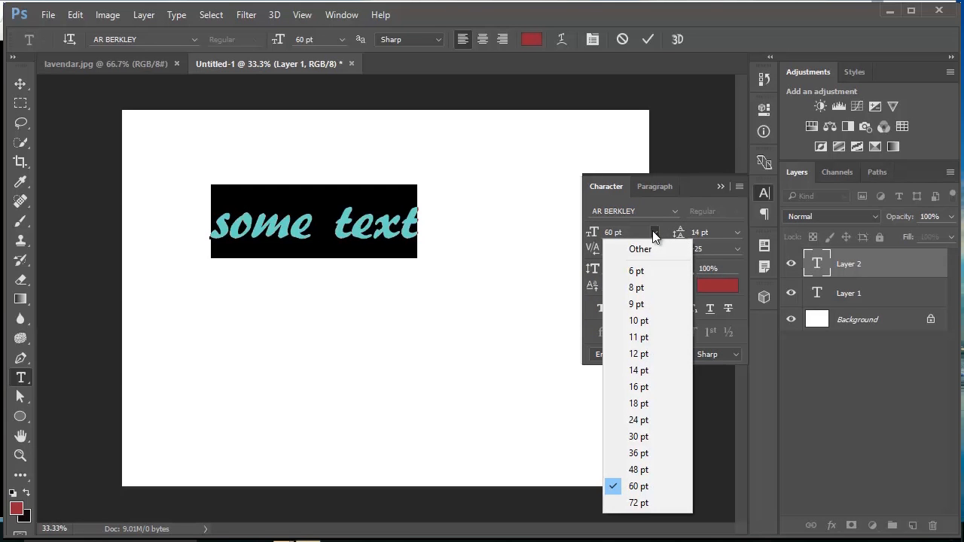
left_click(652, 233)
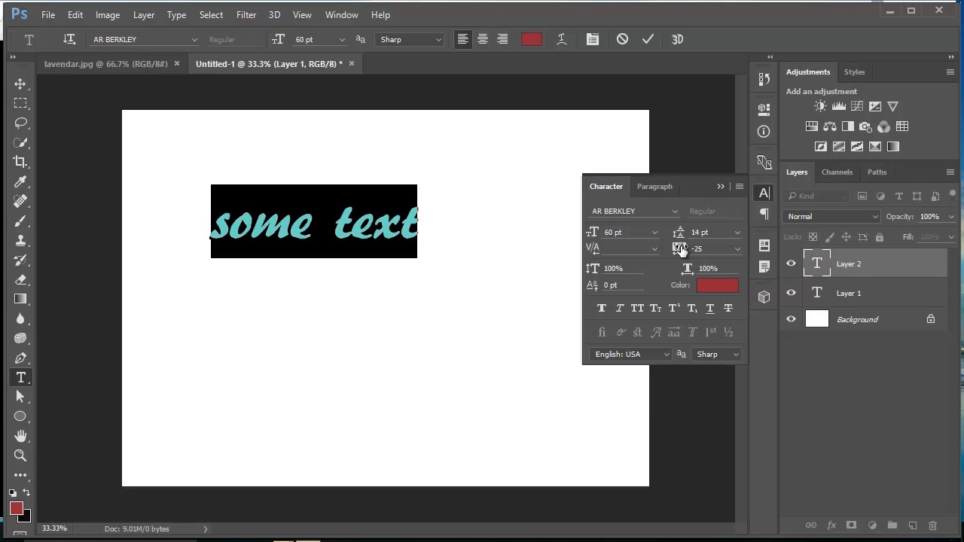
Try wider letter tracking on the selected "some text" and return the tracking to -25.
left_click_drag(680, 249, 684, 250)
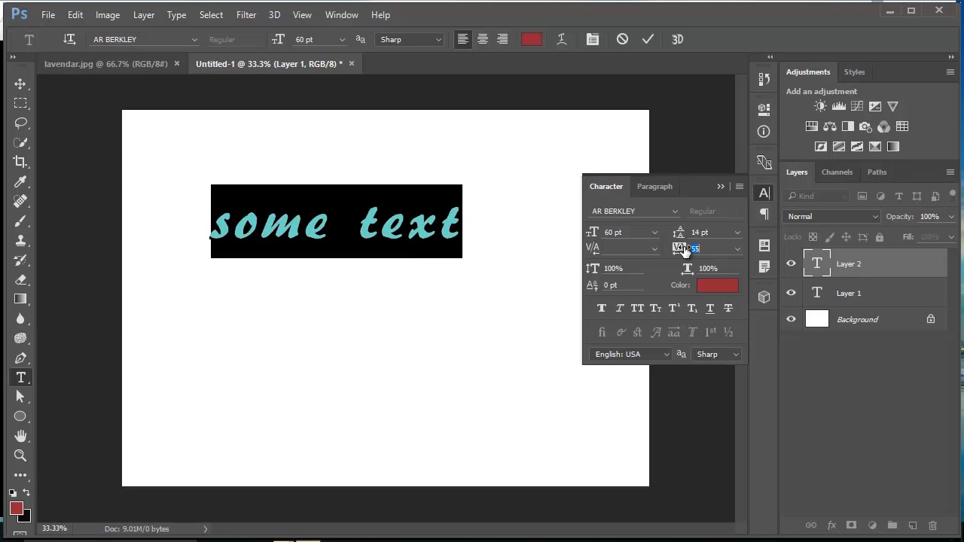
left_click_drag(681, 249, 685, 251)
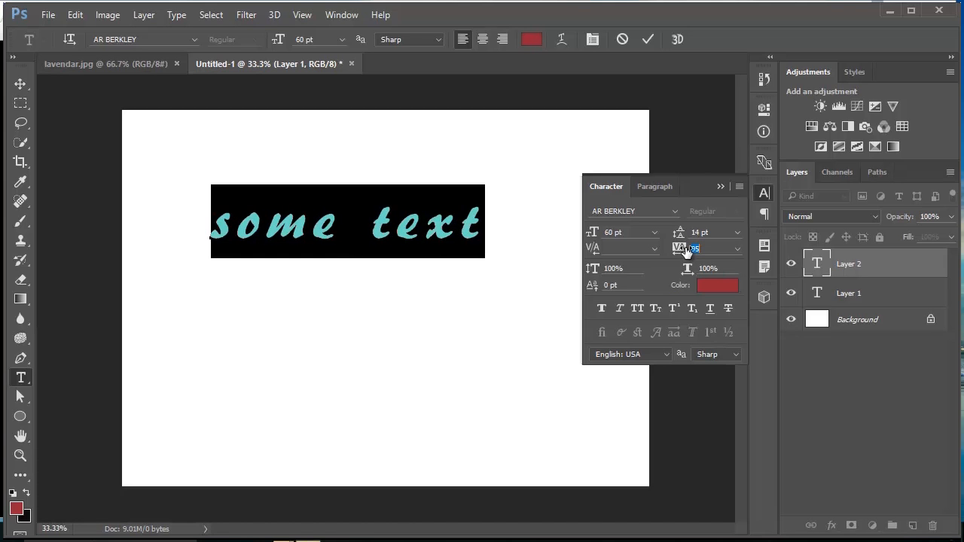
left_click_drag(685, 251, 681, 251)
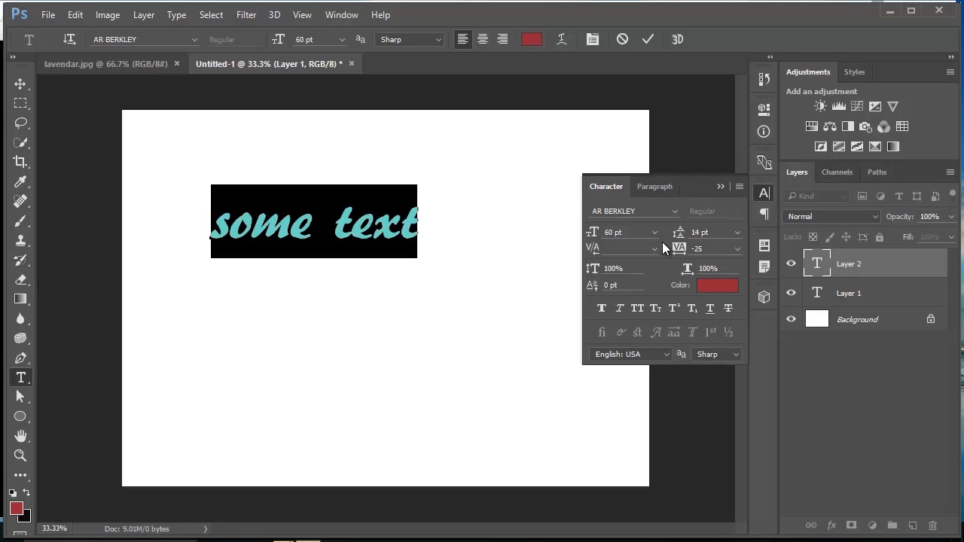
Change the text color of "some text" to the medium blue #4d41be and commit the text.
left_click(715, 285)
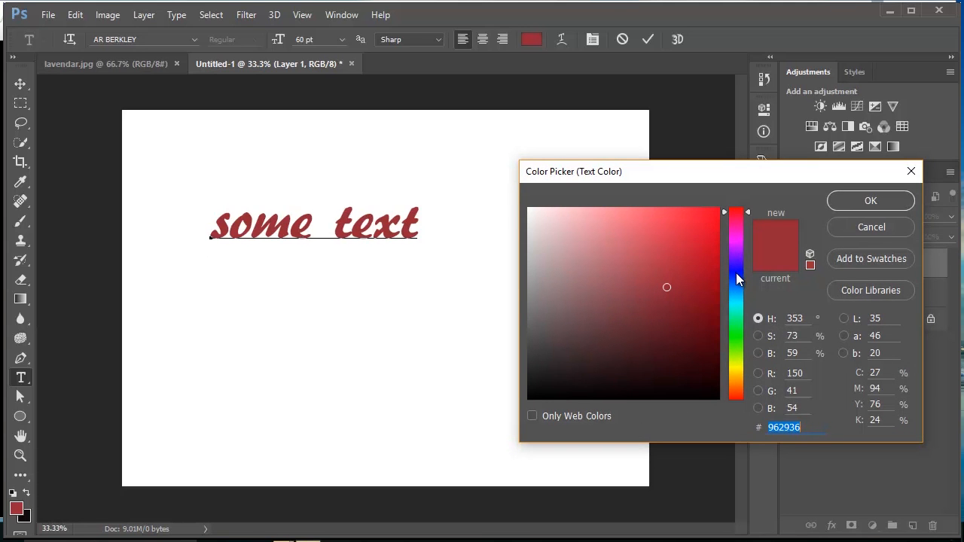
left_click(735, 268)
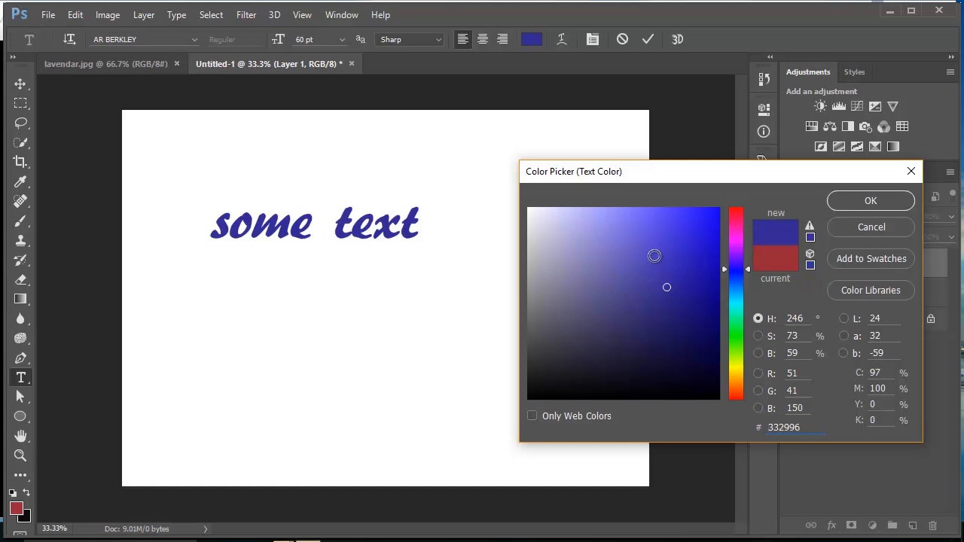
left_click(653, 256)
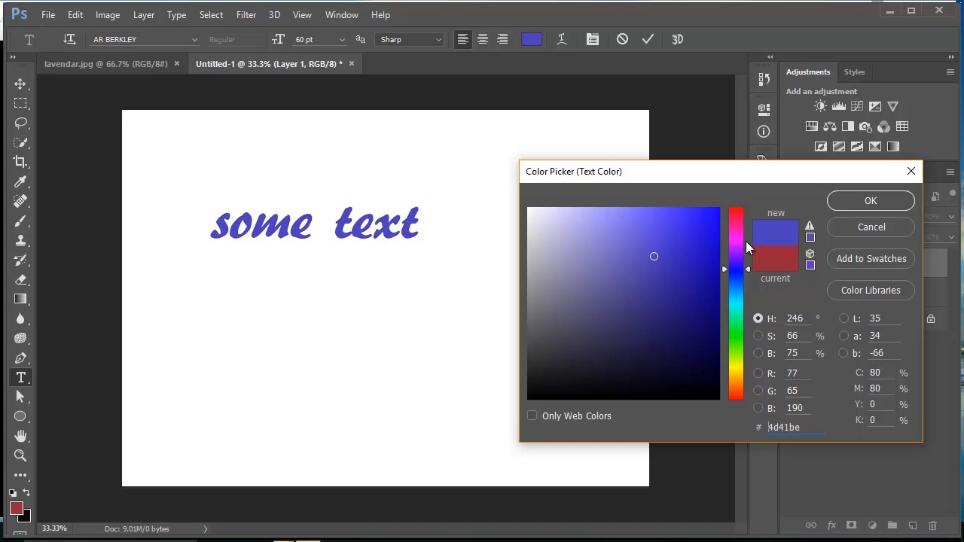
left_click(859, 197)
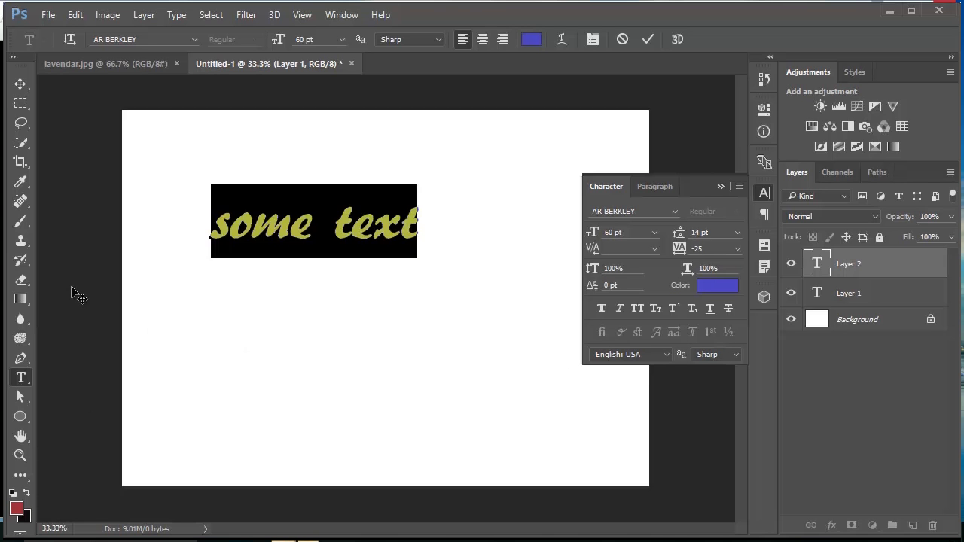
left_click(21, 83)
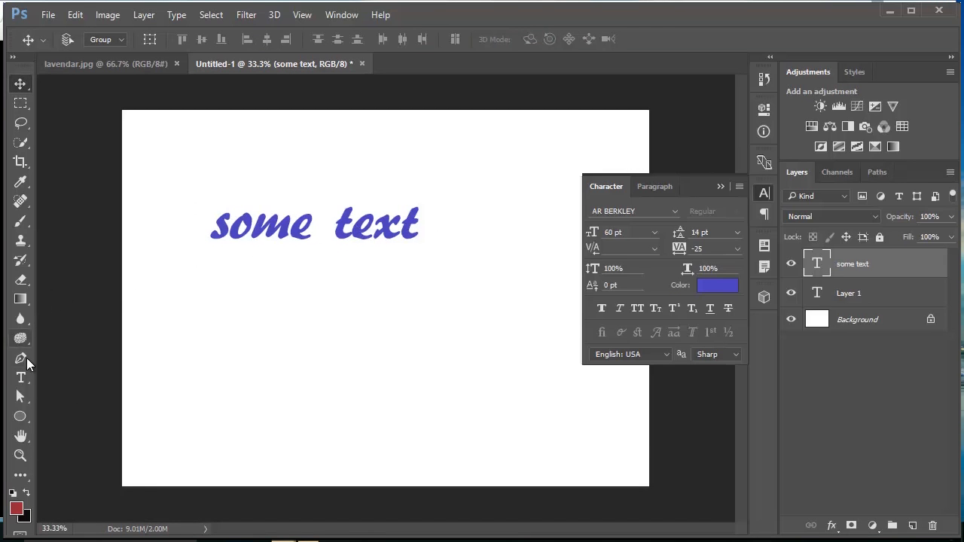
Create a roughly square paragraph text box below the heading, set the font size to 24 pt, and enter "some text".
left_click(20, 379)
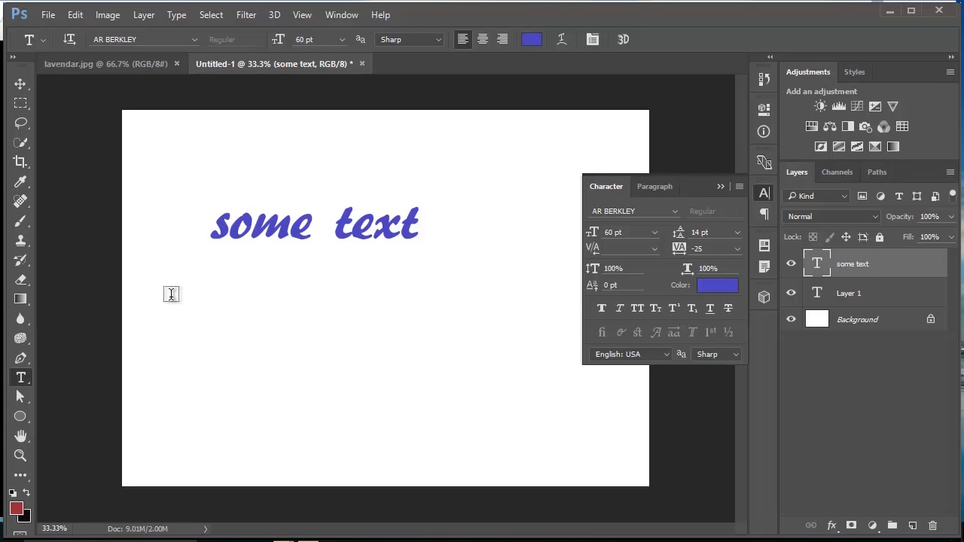
left_click_drag(173, 298, 329, 452)
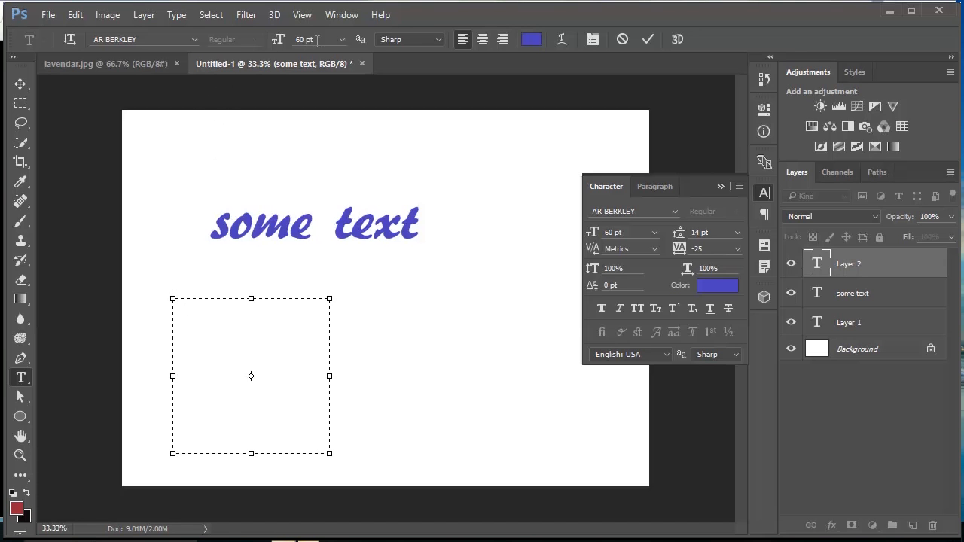
left_click(341, 39)
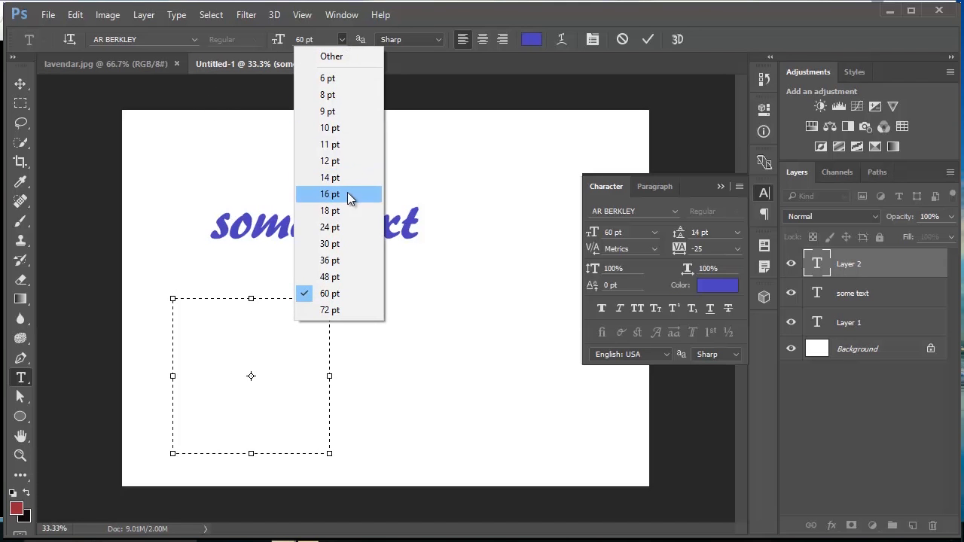
left_click(342, 230)
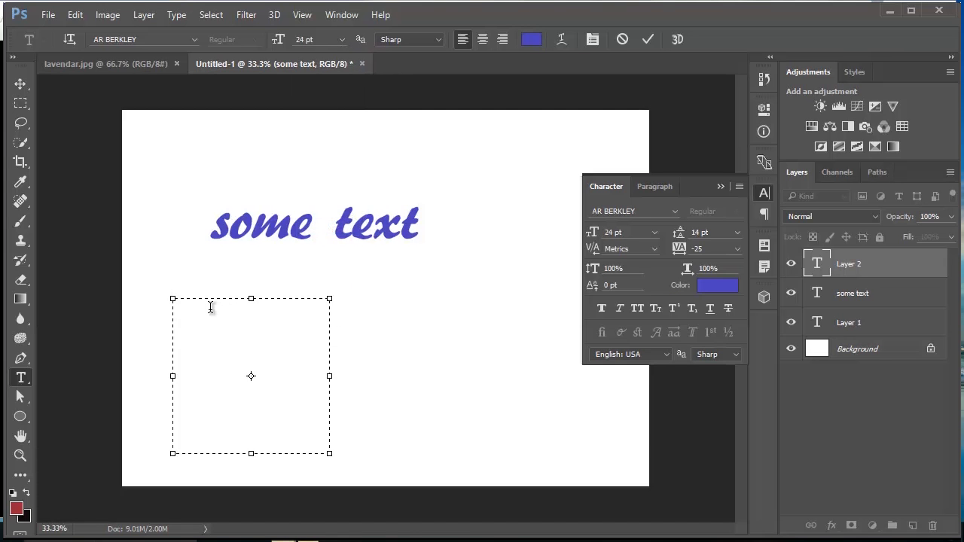
type("some text")
Copy the phrase and paste it nine times in the text box, and widen the box by about half.
key("ctrl+a")
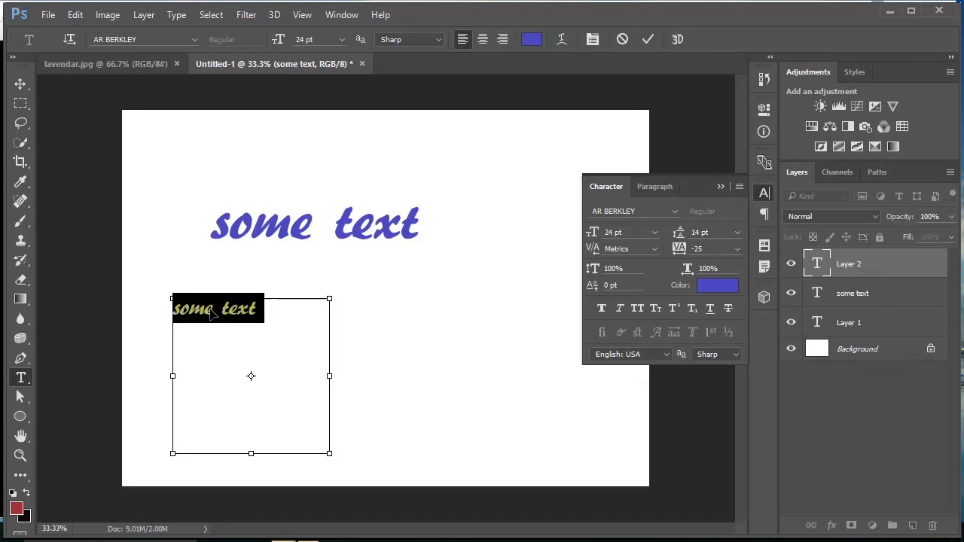
key("ctrl+c")
key("ctrl+v")
key("ctrl+v")
key("ctrl+v")
key("ctrl+v")
key("ctrl+v")
key("ctrl+v")
key("ctrl+v")
key("ctrl+v")
key("ctrl+v")
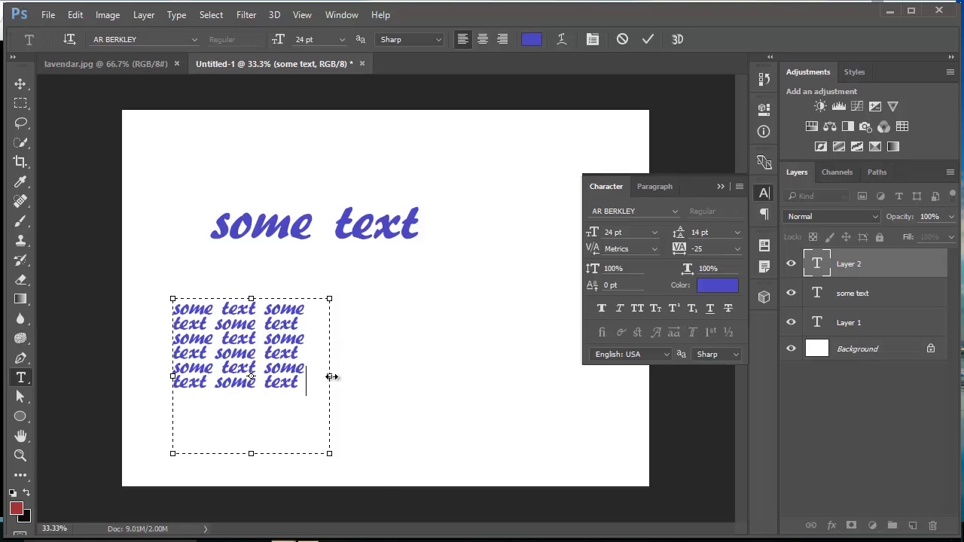
left_click_drag(329, 377, 404, 369)
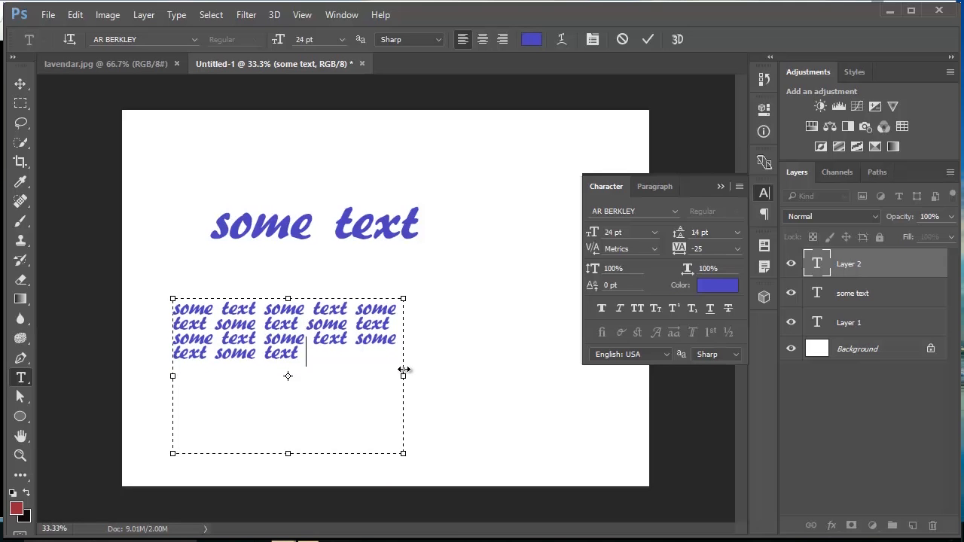
Try 35 pt leading on the whole paragraph, reduce it to 12 pt, and commit the text.
left_click_drag(314, 358, 155, 294)
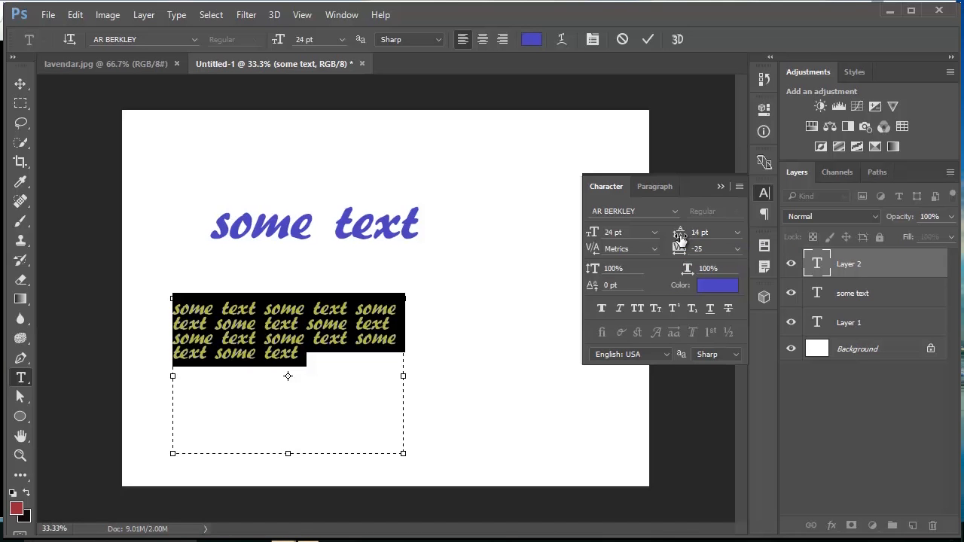
left_click_drag(680, 238, 690, 240)
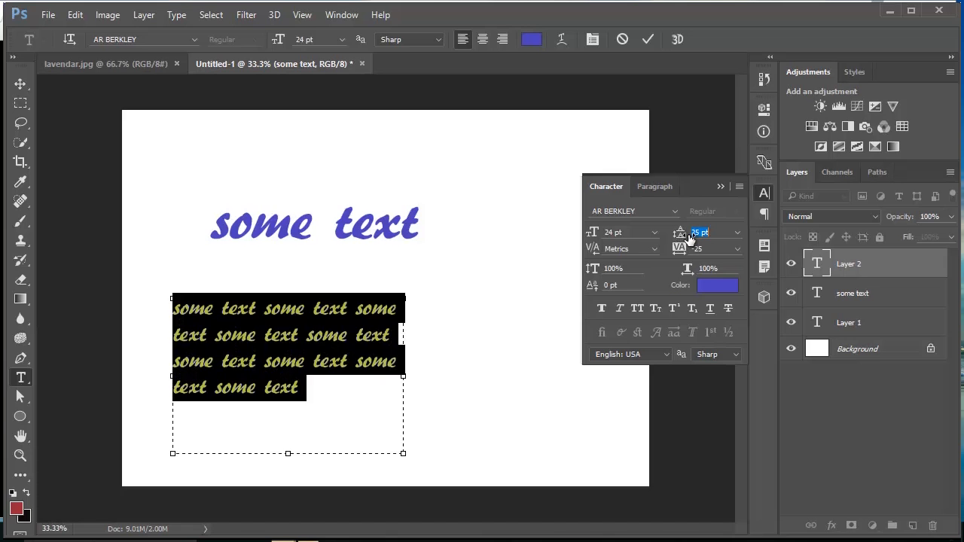
left_click_drag(690, 238, 680, 237)
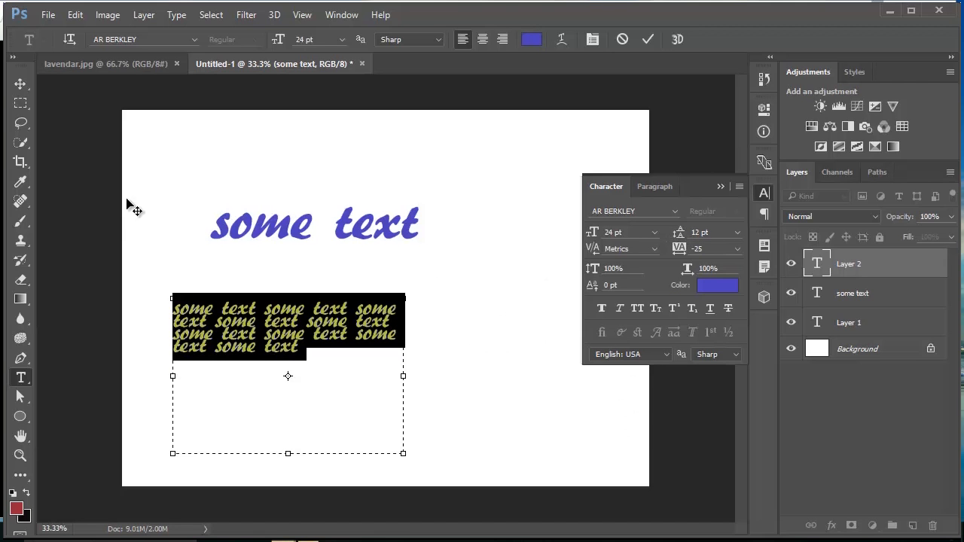
left_click(20, 83)
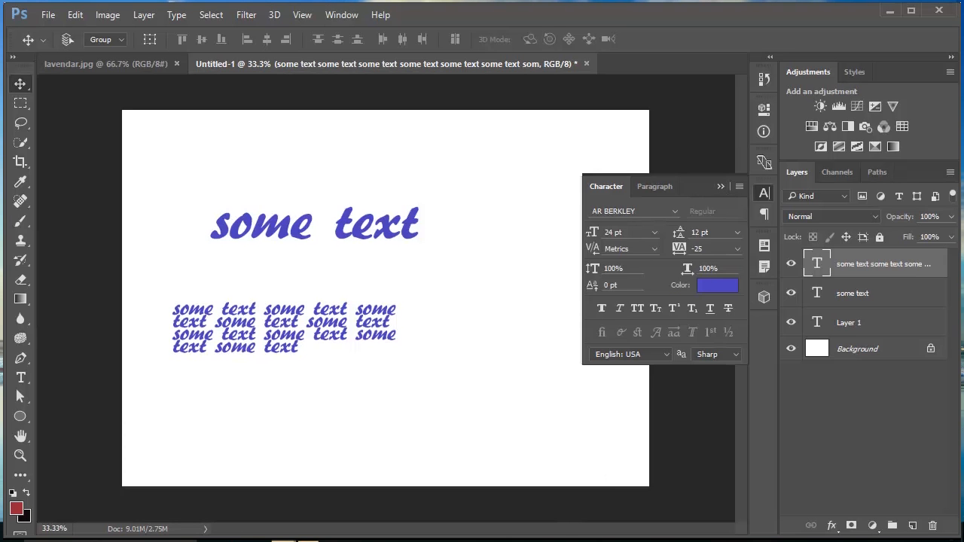
key("alt+Tab")
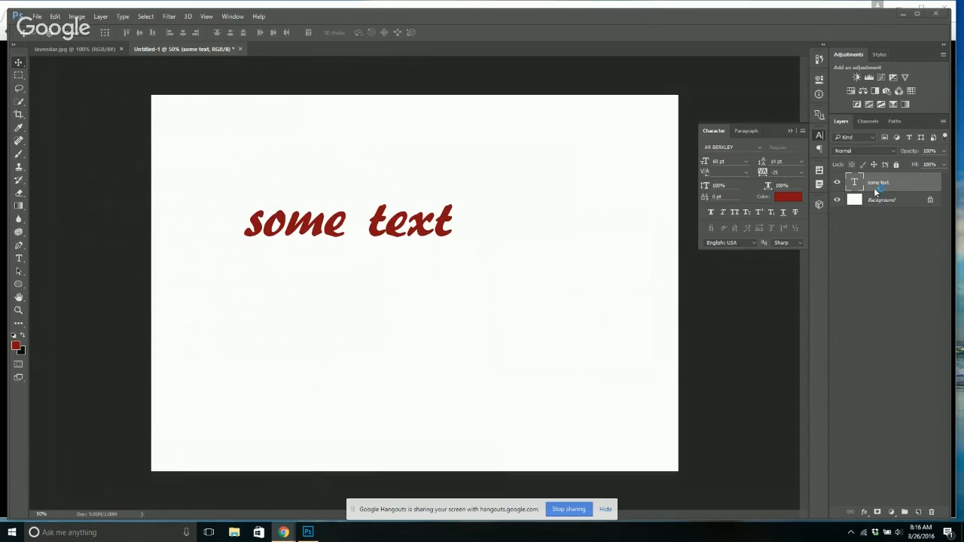
Add a Gradient Overlay with the blue-and-white striped preset to the "some text" layer, keeping the dialog clear of the text.
left_click(864, 512)
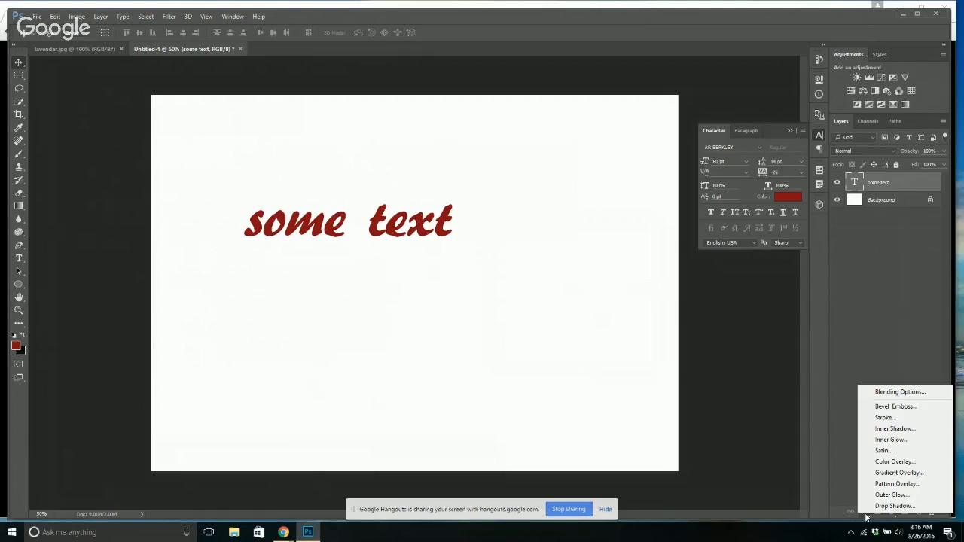
left_click(888, 473)
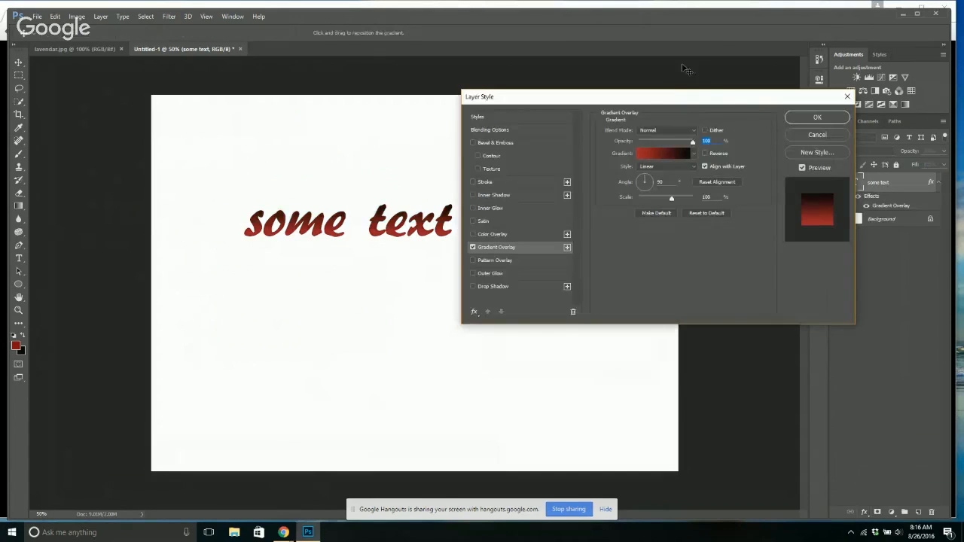
left_click_drag(665, 104, 590, 96)
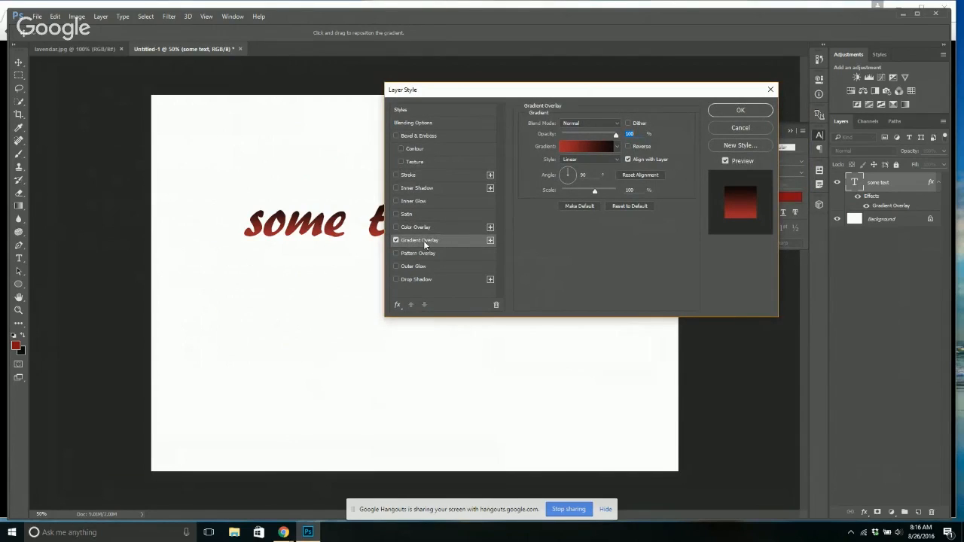
left_click(617, 148)
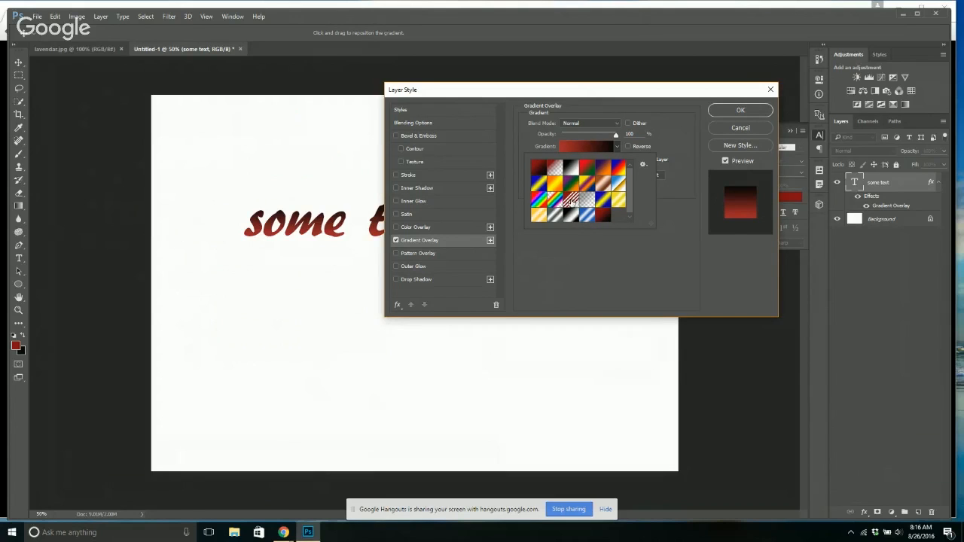
left_click(585, 216)
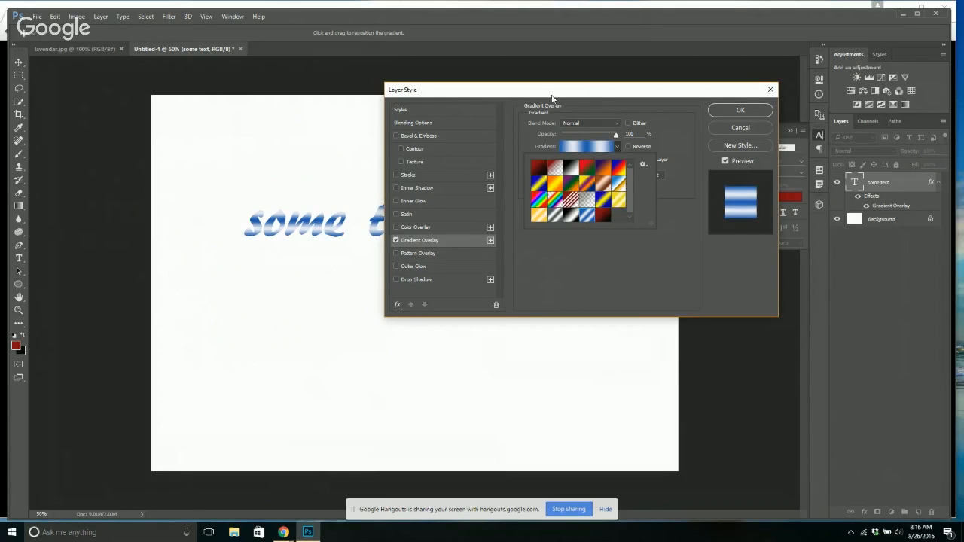
left_click(550, 94)
left_click_drag(548, 94, 625, 100)
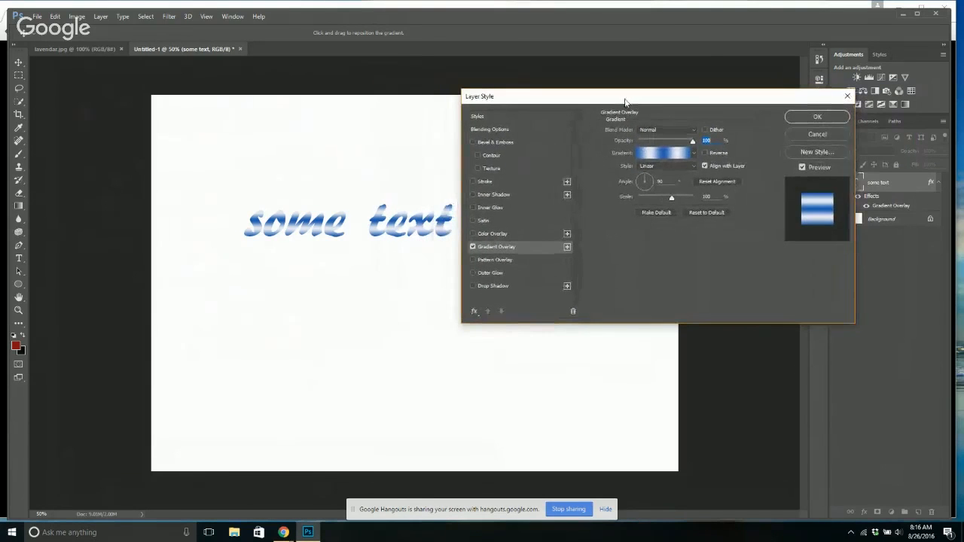
Try the red striped preset for the gradient overlay and replace it with the rainbow spectrum preset.
left_click(693, 153)
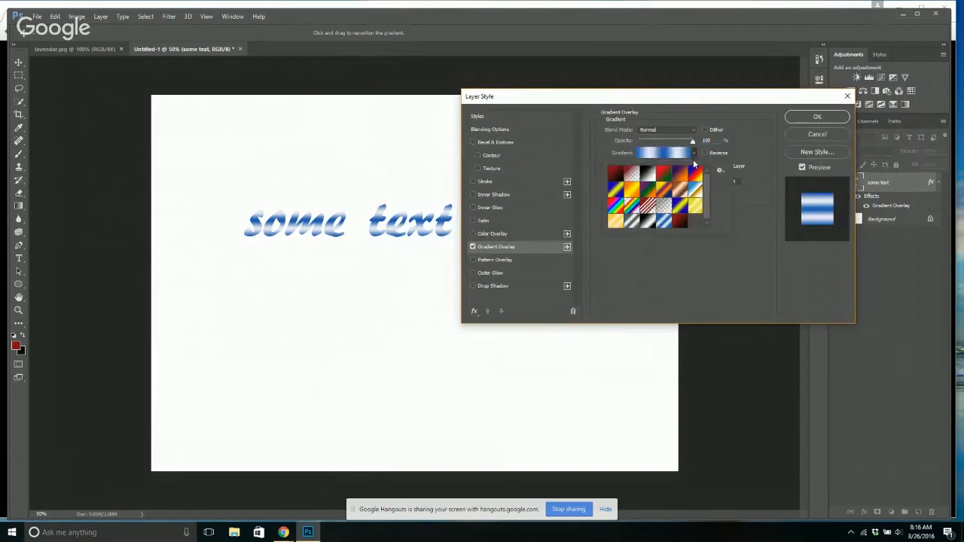
left_click(645, 206)
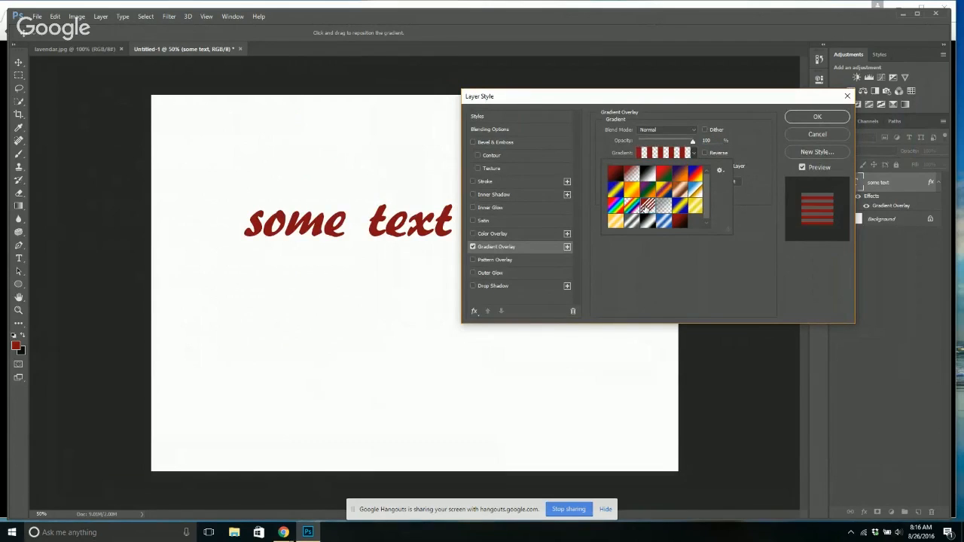
left_click(617, 208)
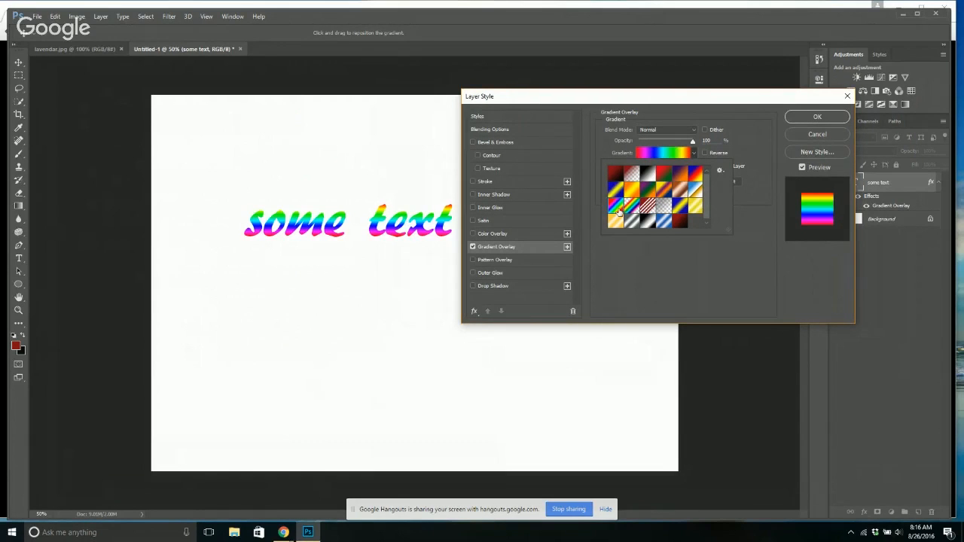
left_click(694, 156)
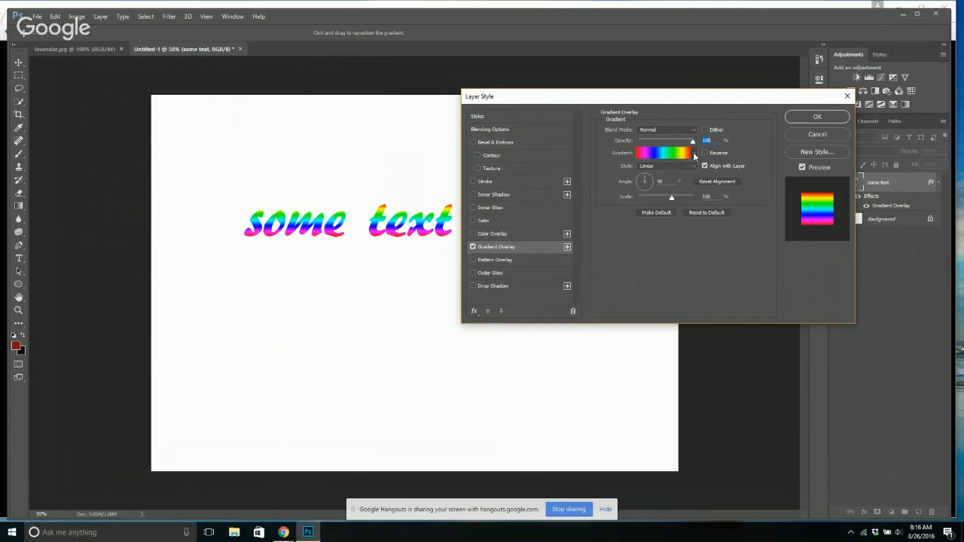
Try the foreground-to-transparent preset for the gradient overlay, replace it with the red-to-black foreground-to-background preset, and apply the layer style.
left_click(694, 155)
left_click(633, 175)
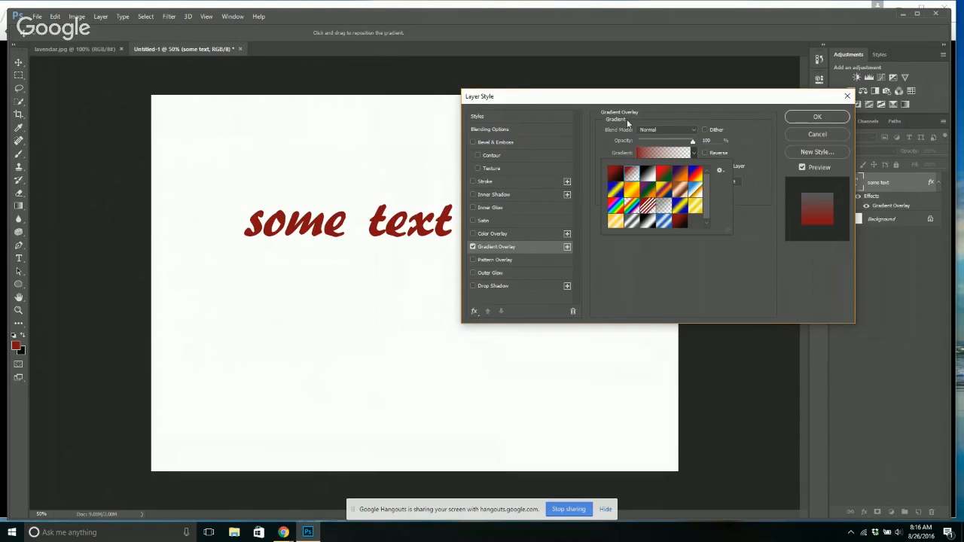
left_click(614, 175)
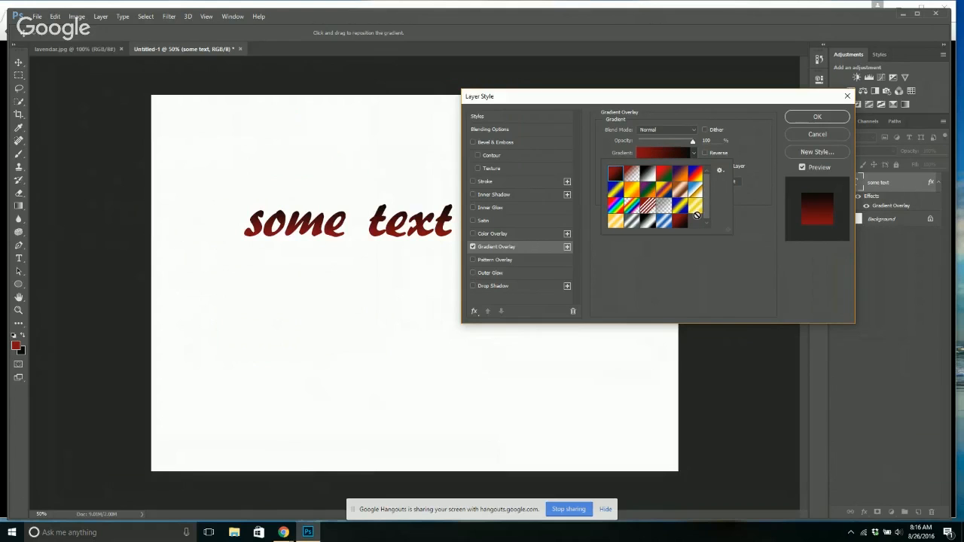
left_click(811, 117)
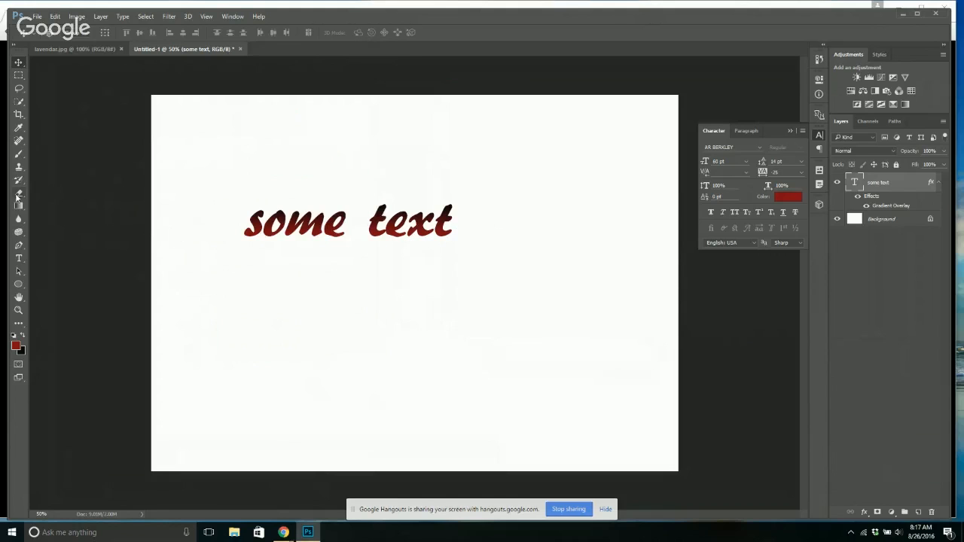
Add a second text layer reading "some text" below the first line and commit it.
left_click(18, 258)
left_click(265, 333)
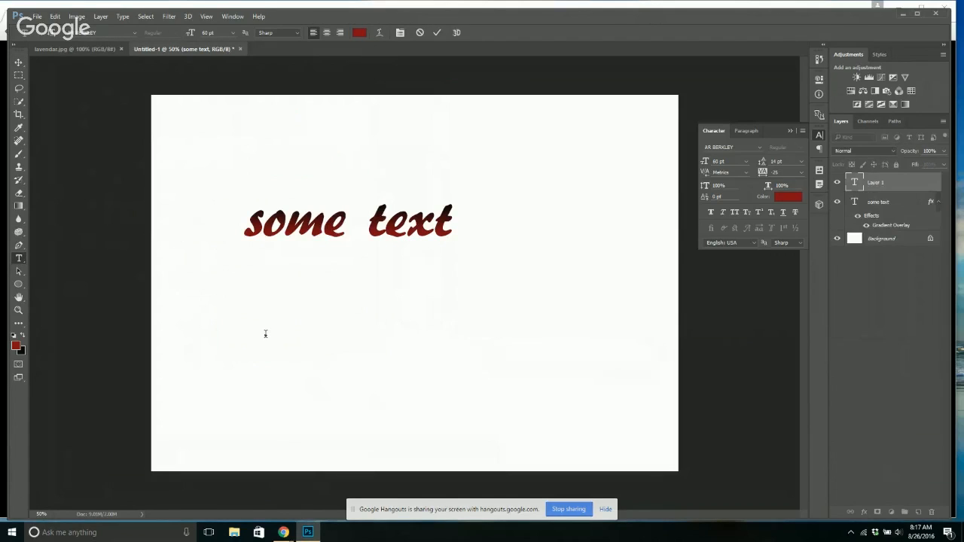
type("some text")
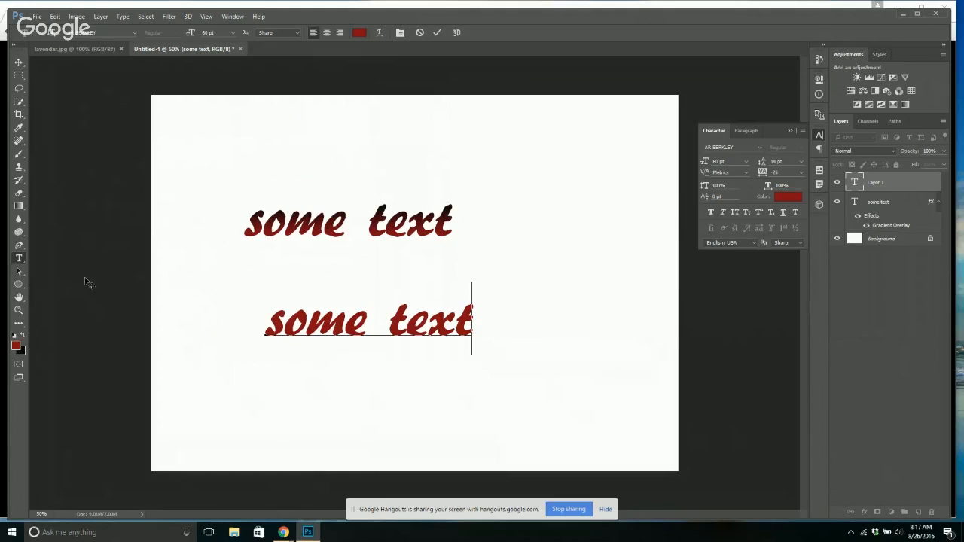
left_click(17, 65)
left_click(18, 64)
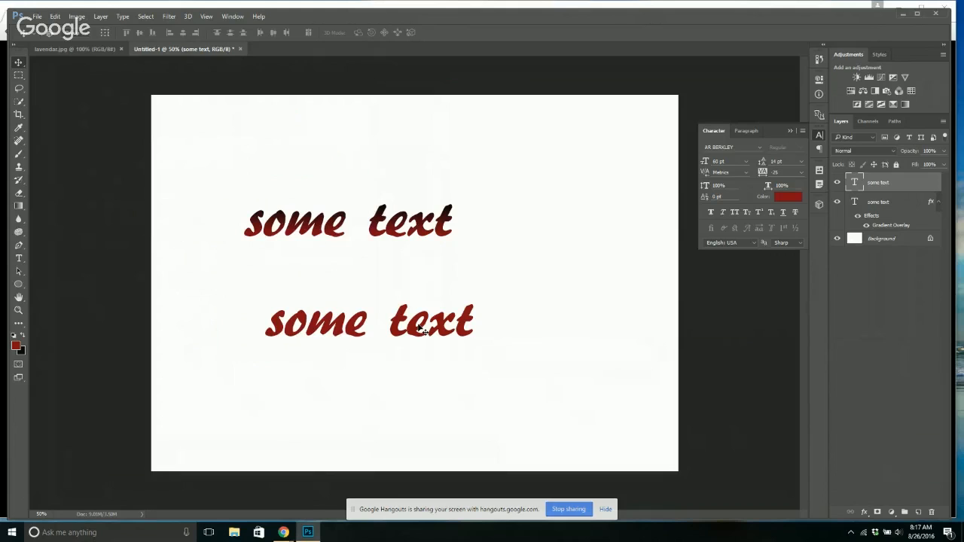
Rasterize the lower "some text" layer and load its letter shapes as a selection.
right_click(894, 184)
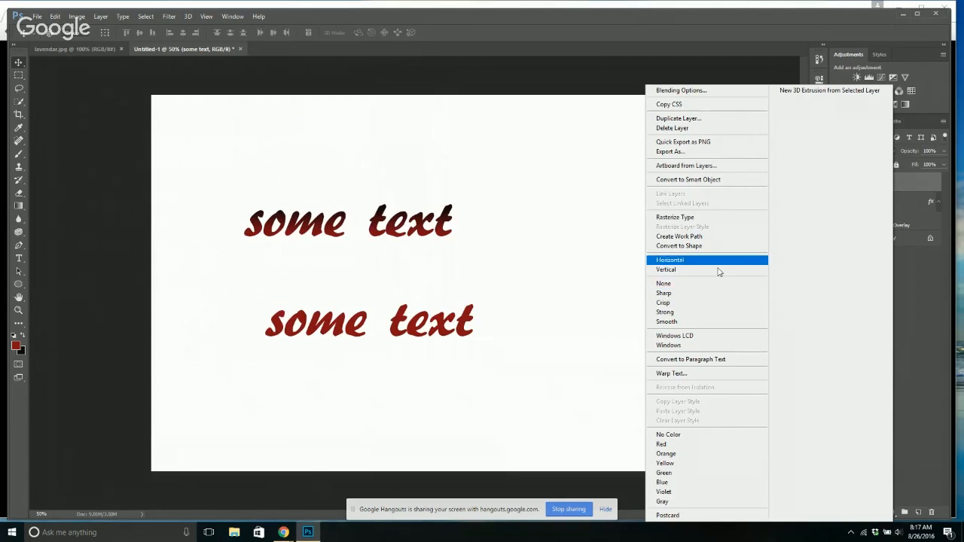
left_click(689, 219)
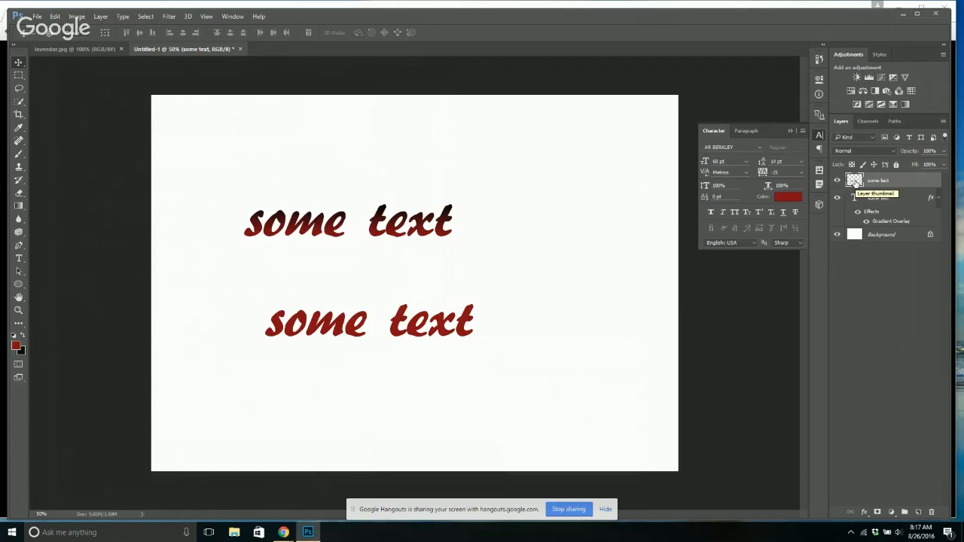
left_click(855, 181, "ctrl")
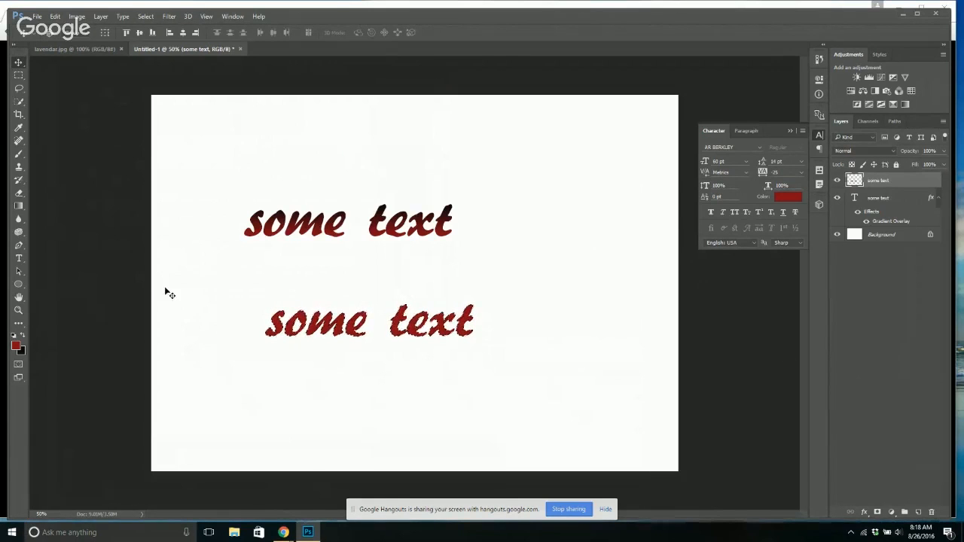
Activate the Gradient tool with the Orange, Yellow, Orange preset.
left_click(20, 207)
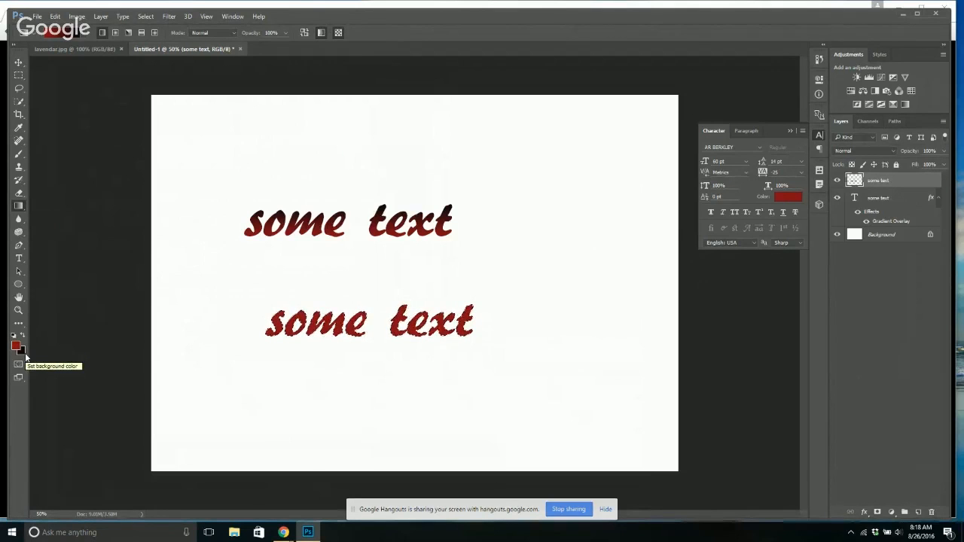
left_click(85, 34)
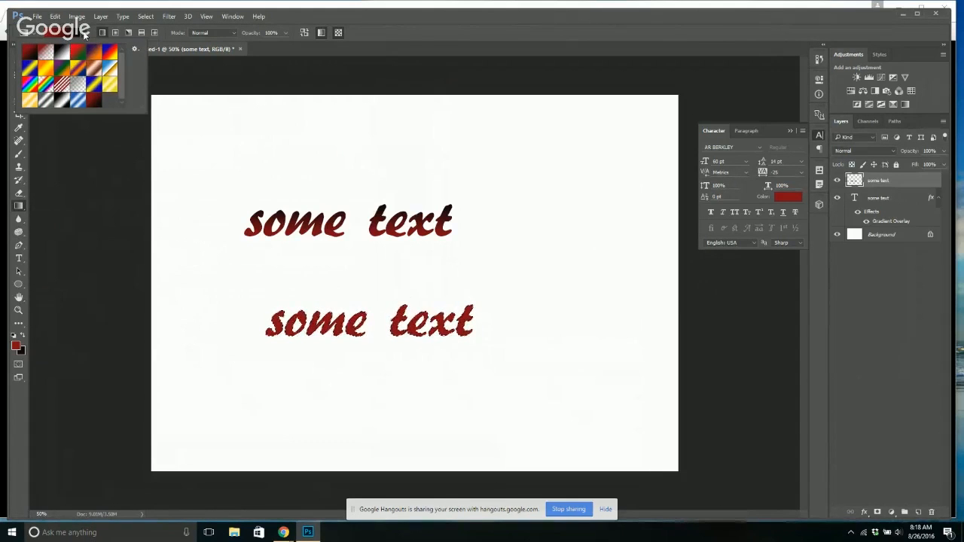
double_click(46, 69)
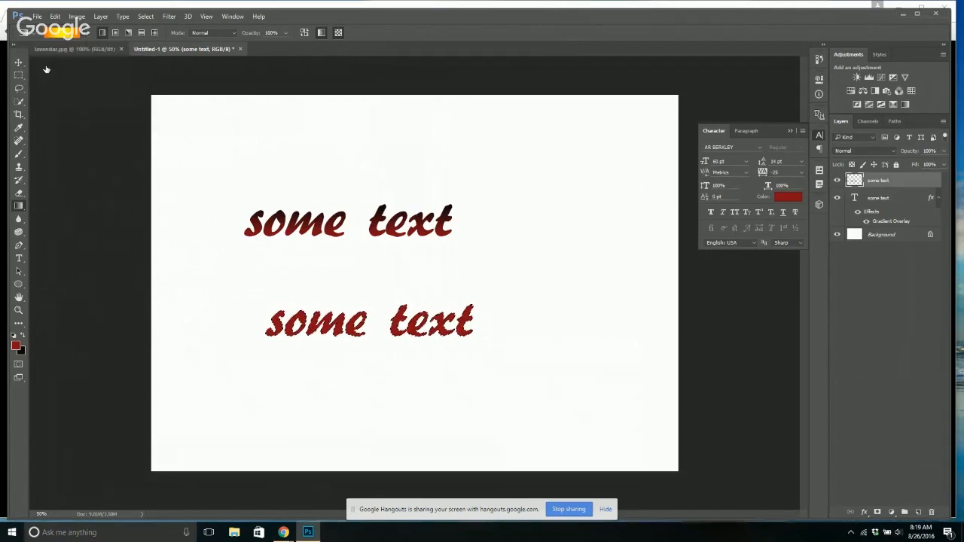
Open the gradient for editing, add it as a new preset, and enter the name "Red Blue".
left_click(52, 33)
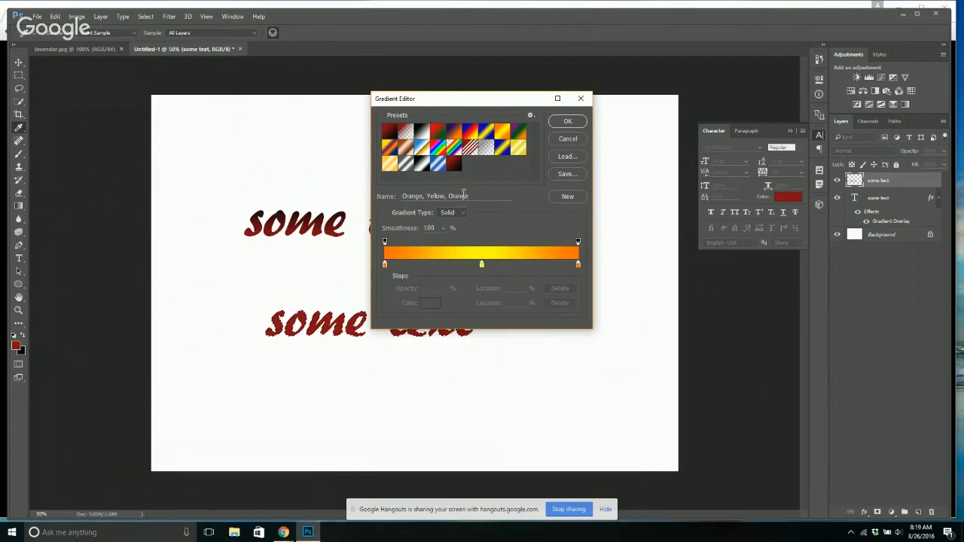
left_click(566, 197)
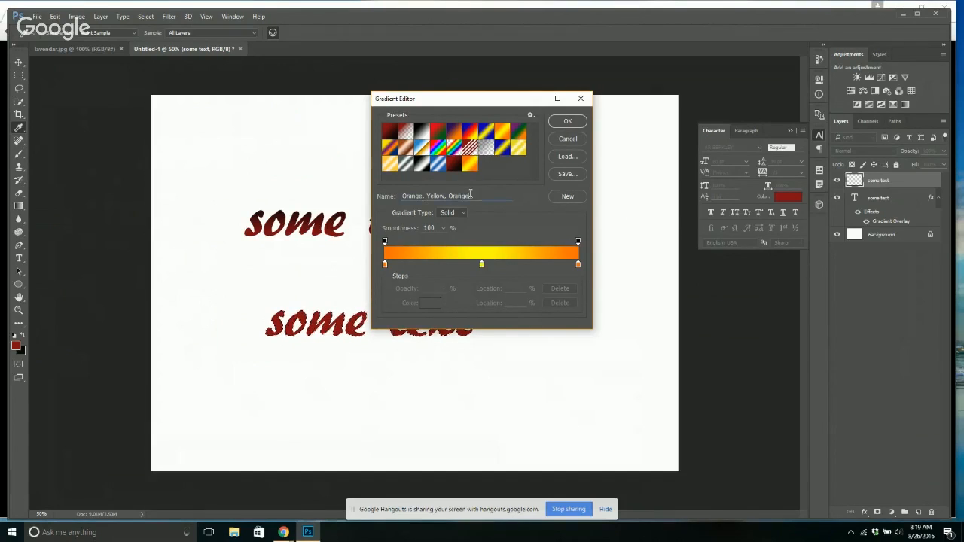
left_click_drag(471, 195, 368, 194)
type("Red")
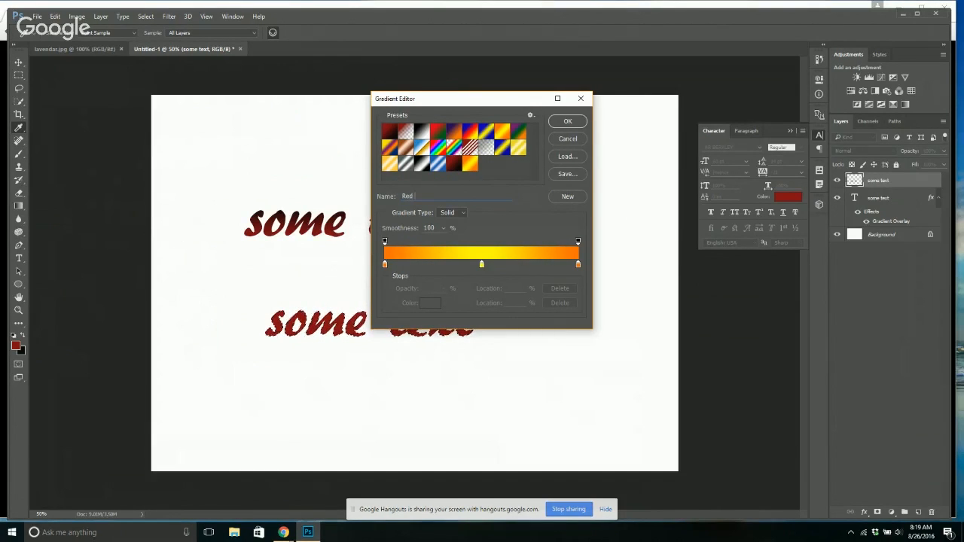
type(" Blue")
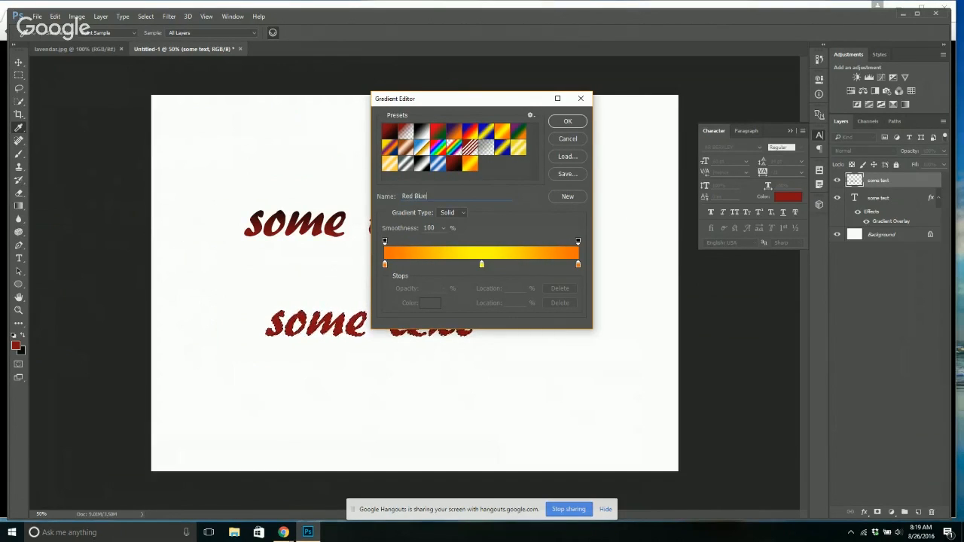
Set the color of the gradient's starting stop to bright red, ff0202.
left_click(385, 266)
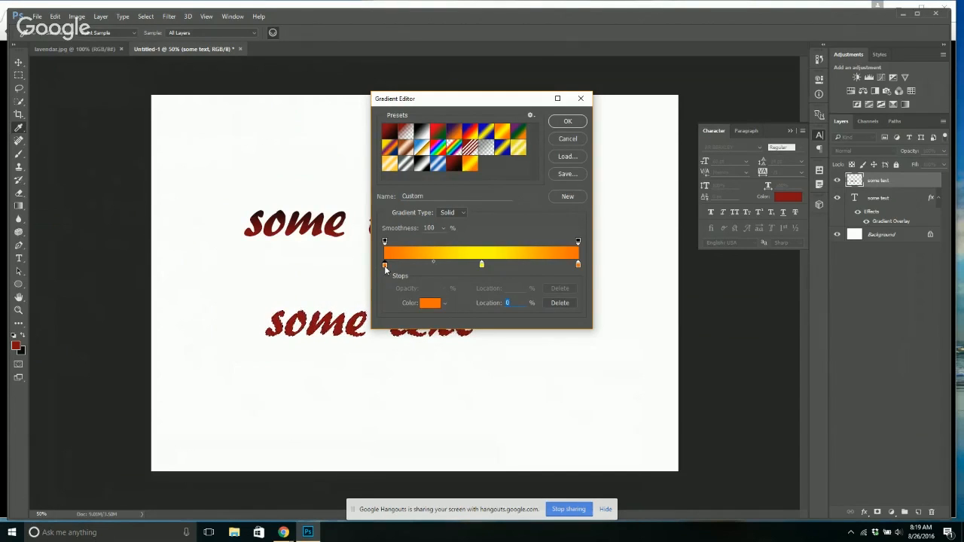
left_click(429, 303)
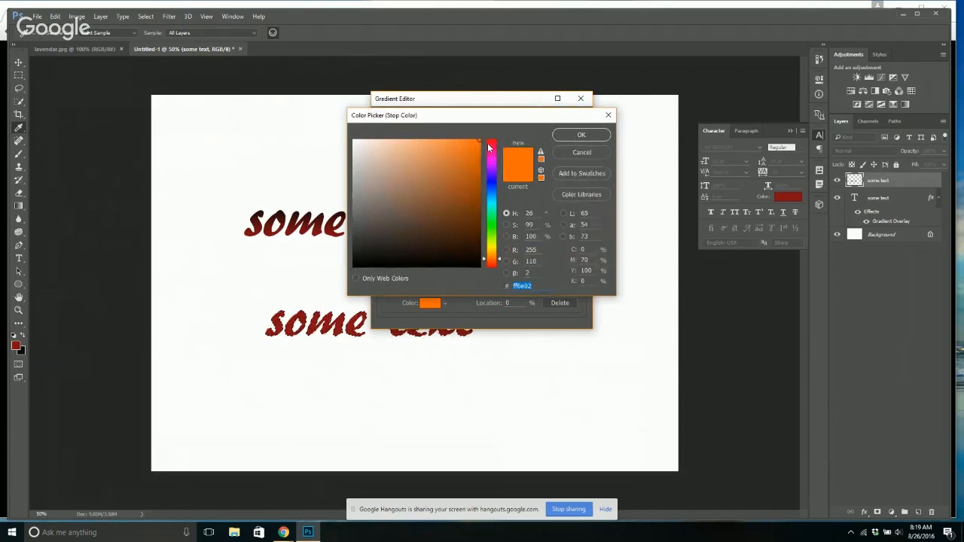
left_click(493, 143)
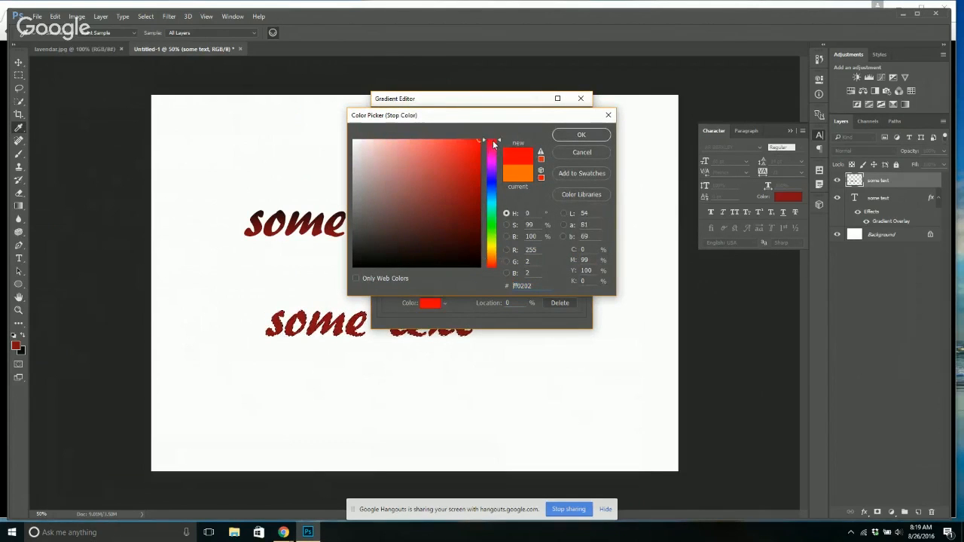
left_click(581, 135)
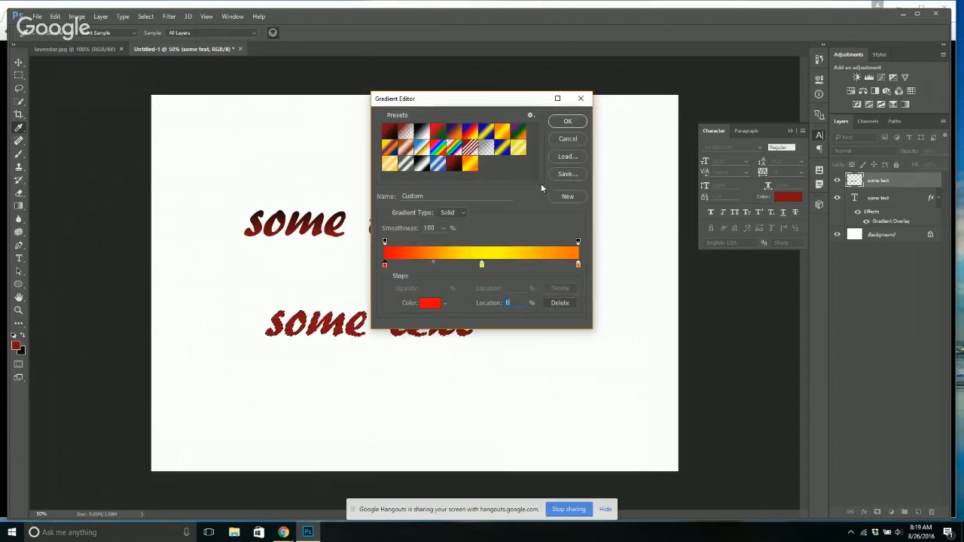
Set the color of the gradient's end stop to dark blue, 1c199b.
left_click(578, 265)
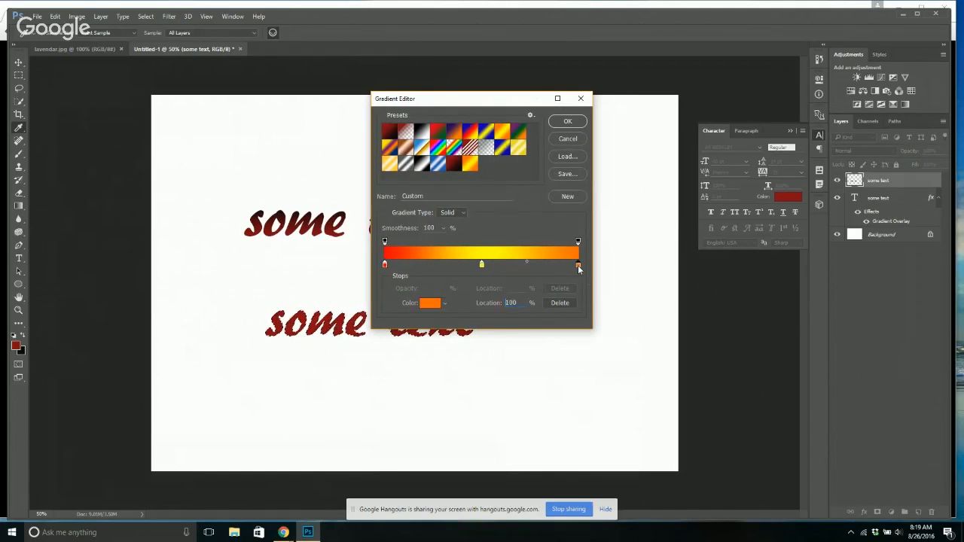
left_click(430, 304)
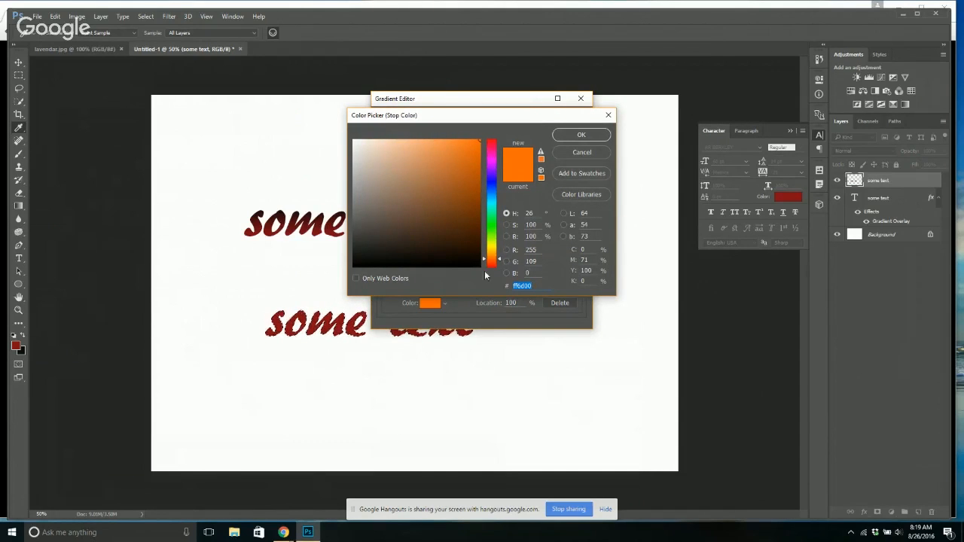
left_click(491, 183)
left_click(459, 189)
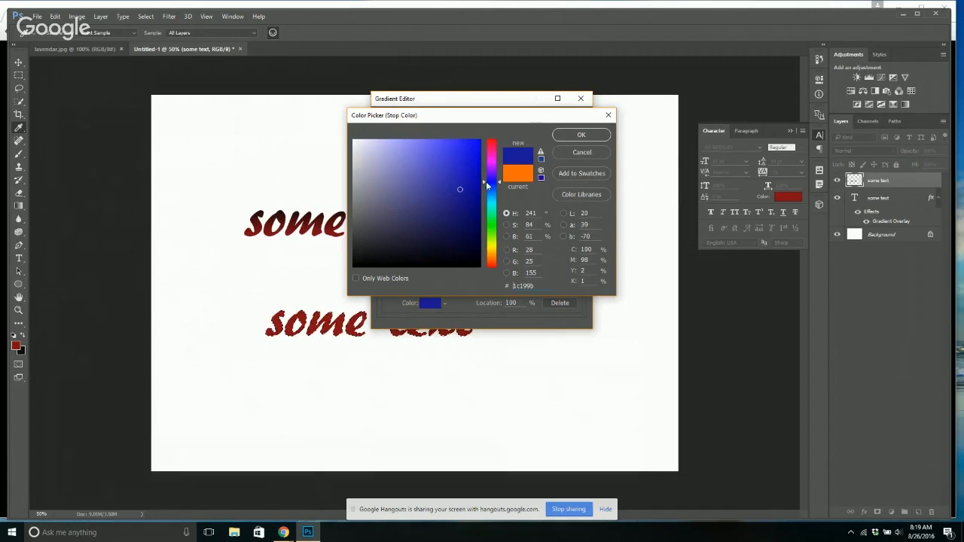
left_click(577, 136)
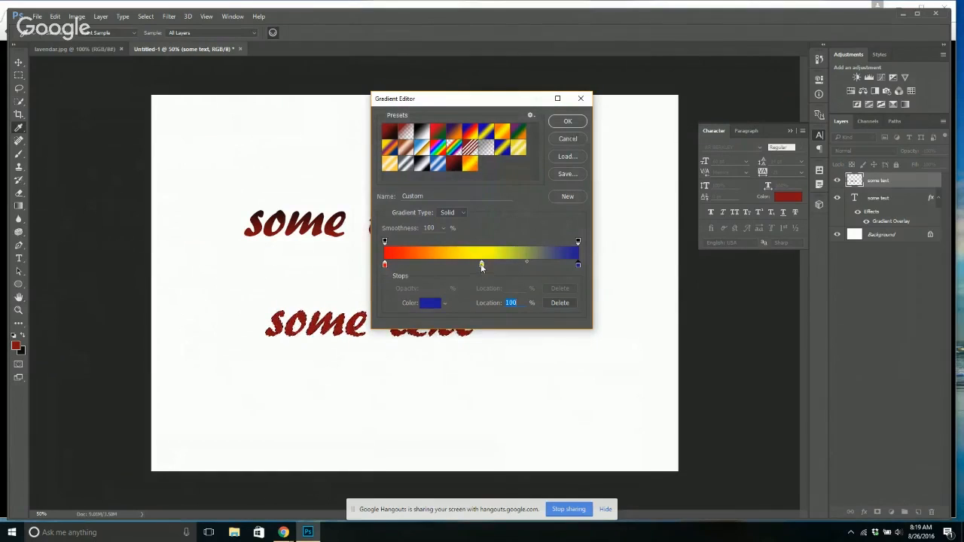
Remove the yellow middle stop, name the gradient "Red Blue", and accept it without saving a gradient file.
left_click_drag(481, 265, 483, 350)
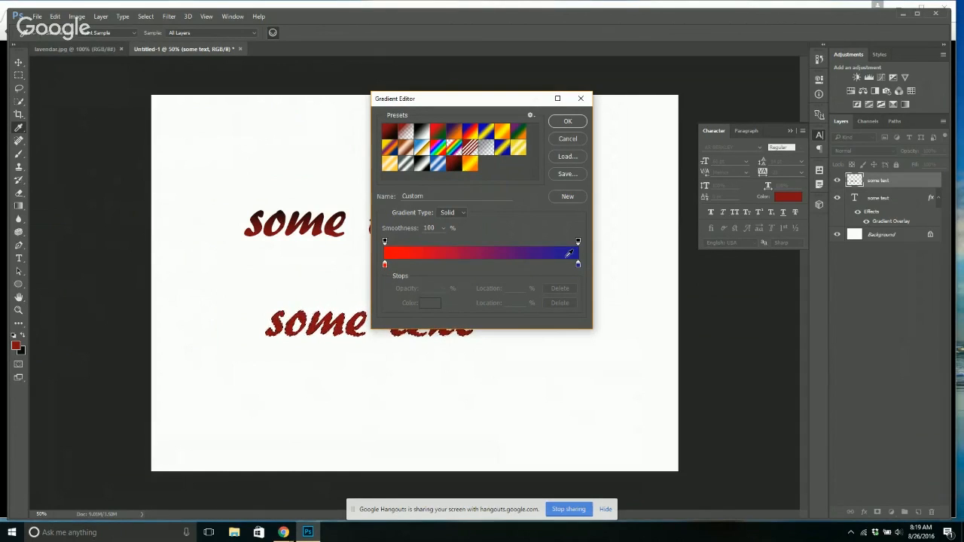
left_click_drag(423, 194, 381, 195)
type("Red")
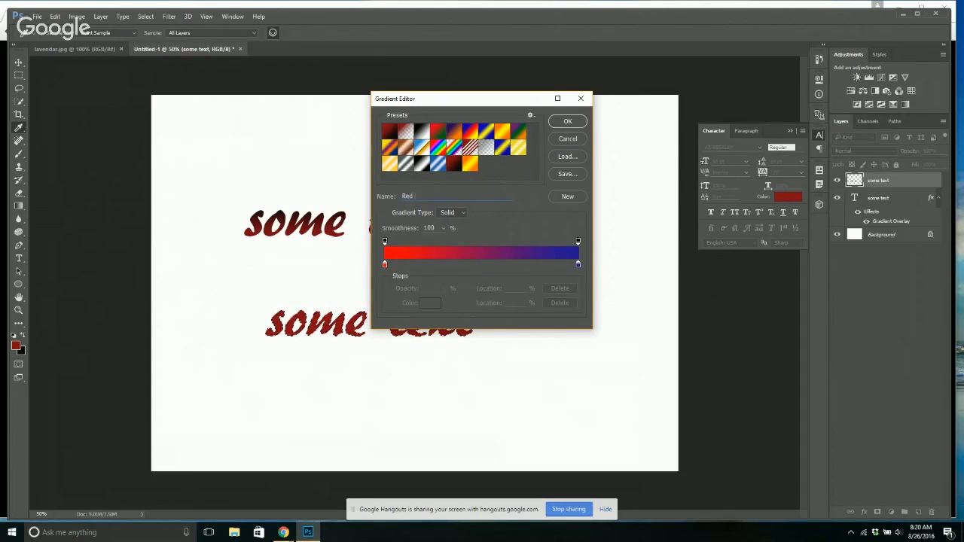
type(" Blue")
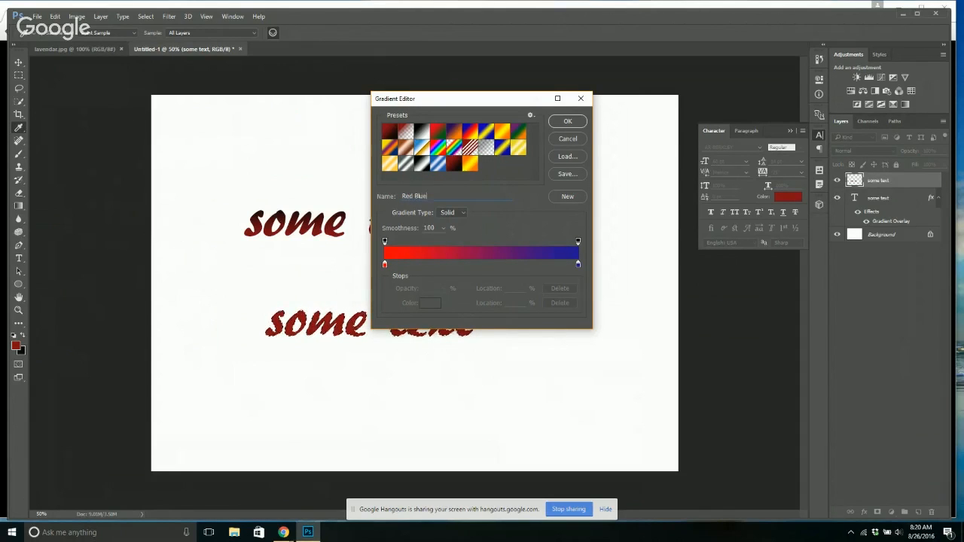
left_click(562, 174)
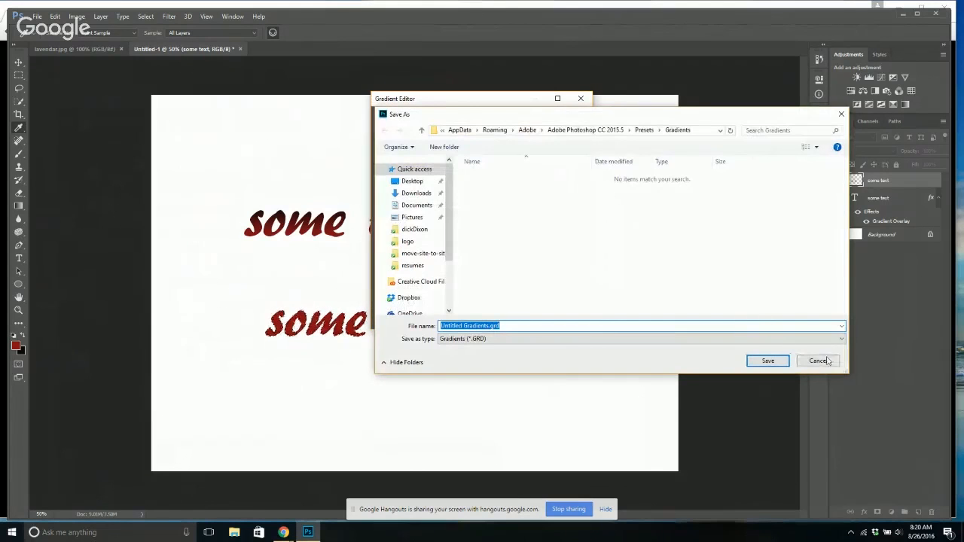
left_click(826, 361)
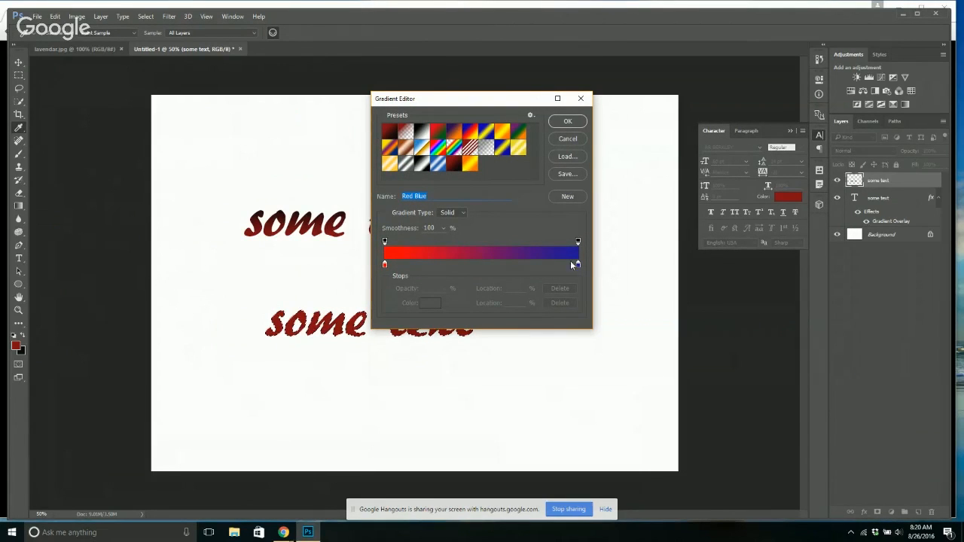
left_click(568, 123)
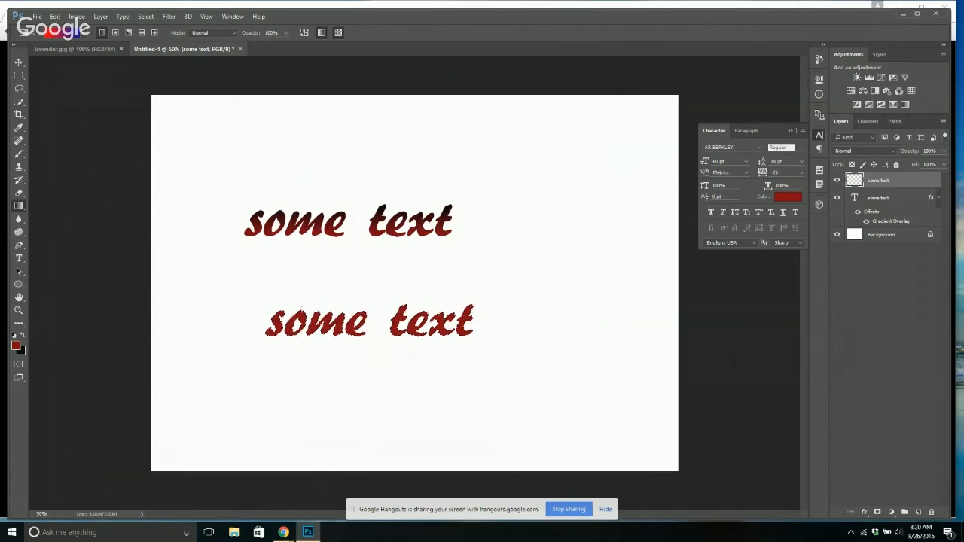
Fill the selected lower text with the gradient, running from red at the last letter to blue at the first.
right_click(301, 309)
key("Escape")
left_click_drag(300, 337, 300, 337)
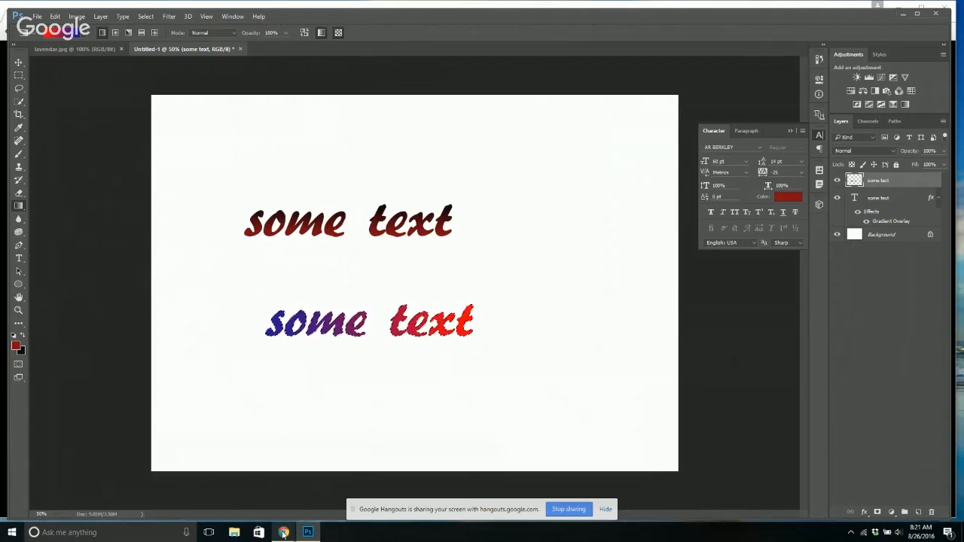
Switch to the Google Slides presentation in Chrome and advance to the "Pic in Text" slide.
mouse_move(283, 532)
left_click(307, 496)
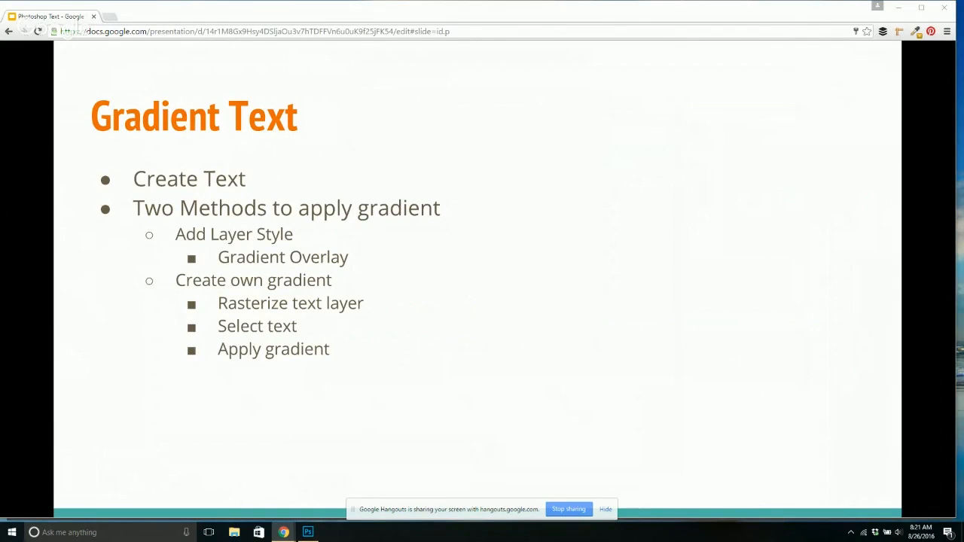
left_click(571, 293)
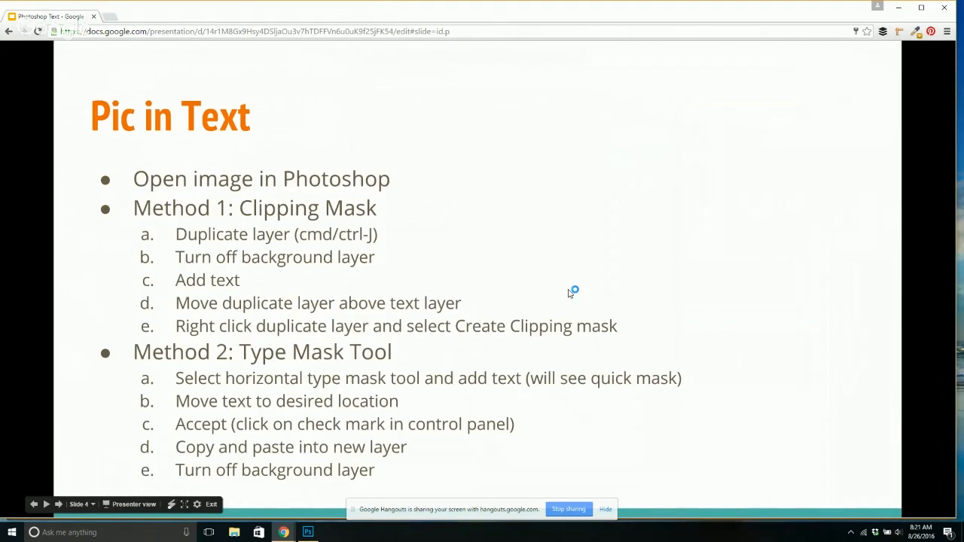
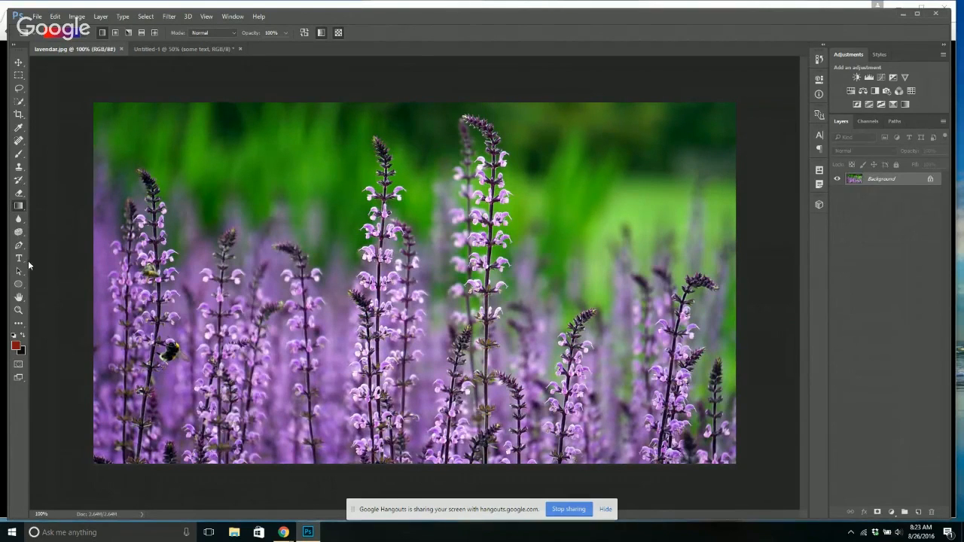
Add the text "Lavendar" at 48 pt over the lavender photo and move it down to the middle of the picture.
left_click(19, 258)
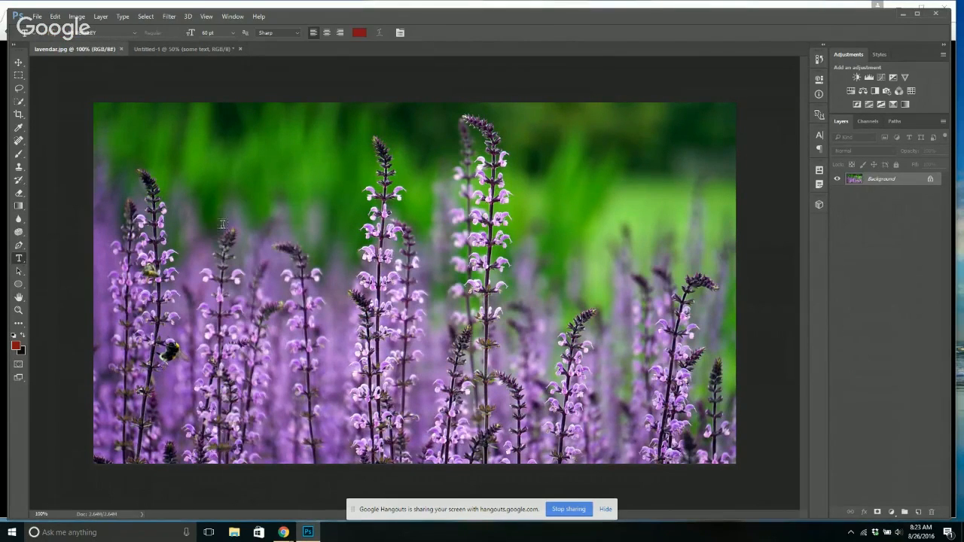
left_click(192, 200)
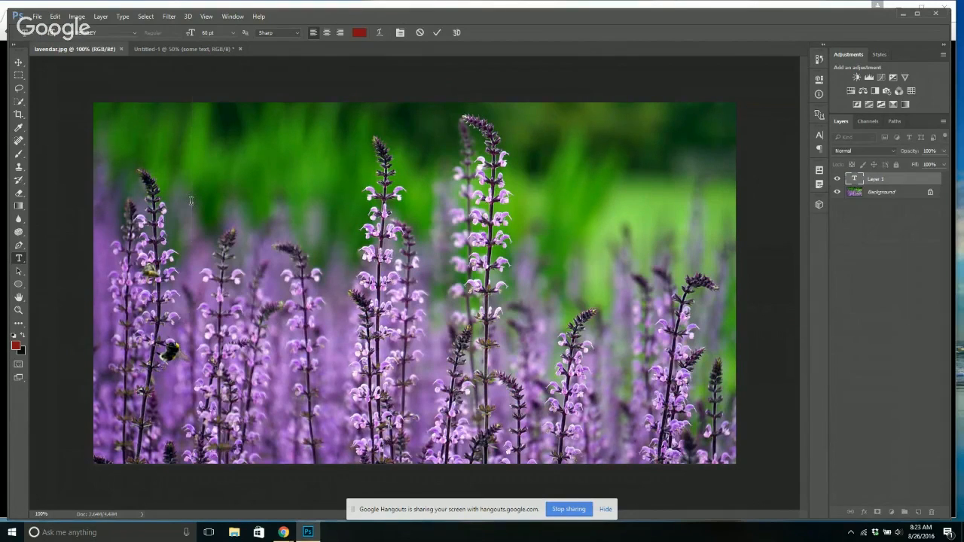
left_click(232, 34)
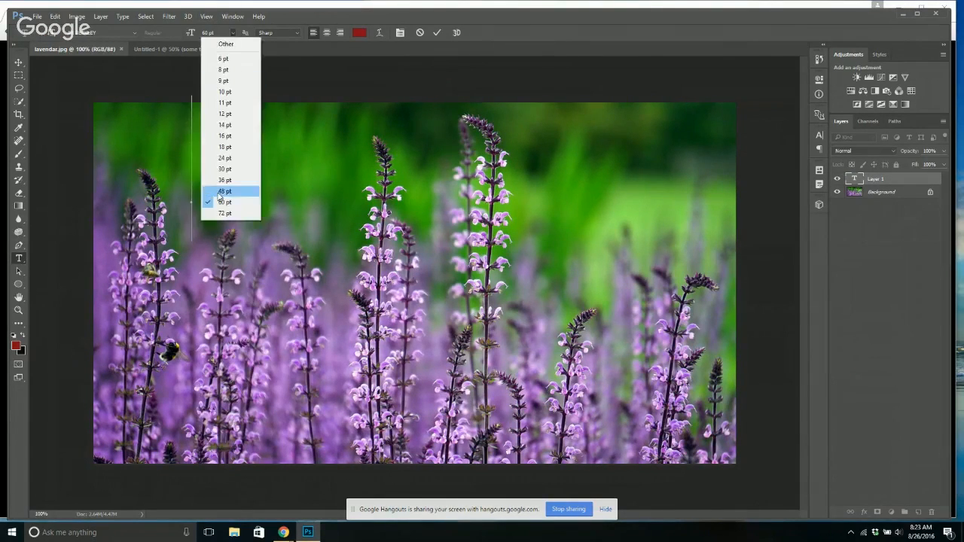
left_click(224, 190)
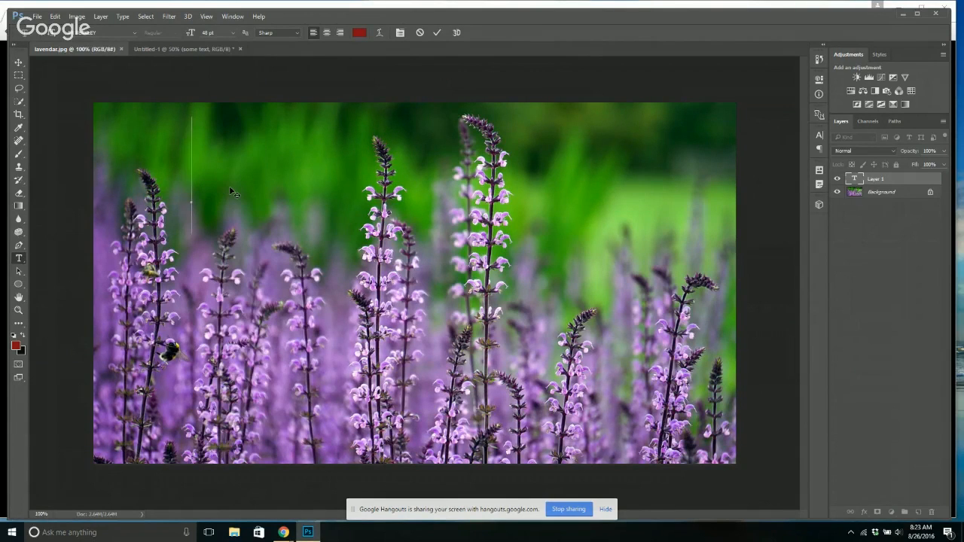
type("Lavendar")
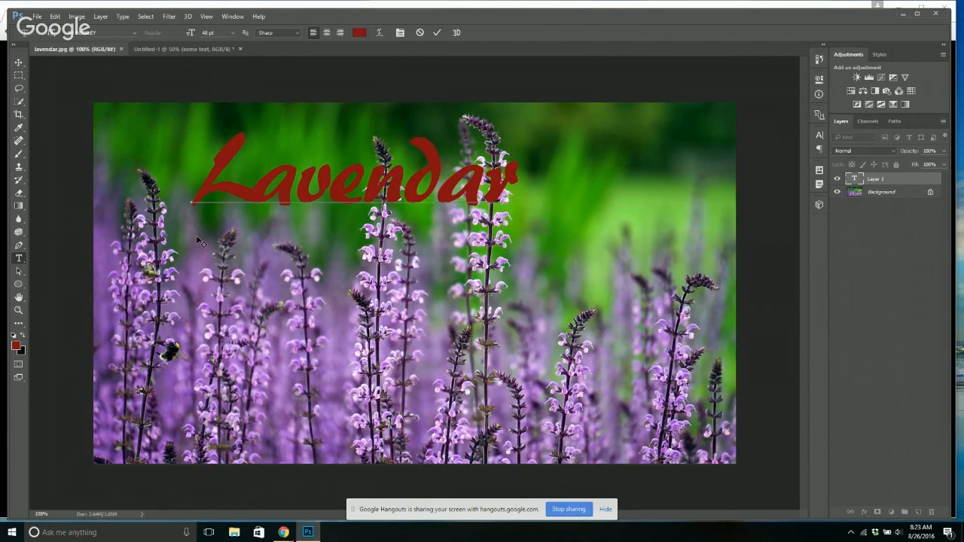
left_click_drag(197, 239, 194, 354)
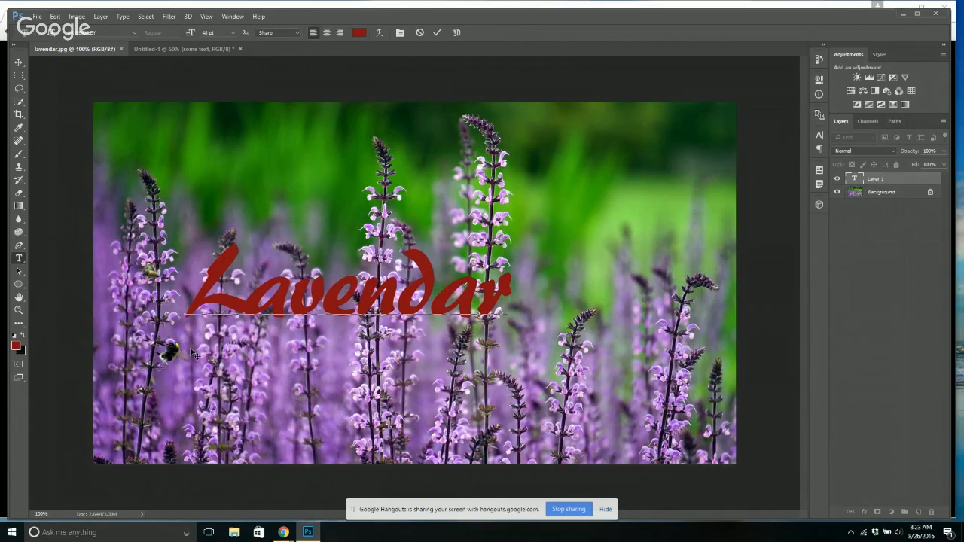
left_click(135, 32)
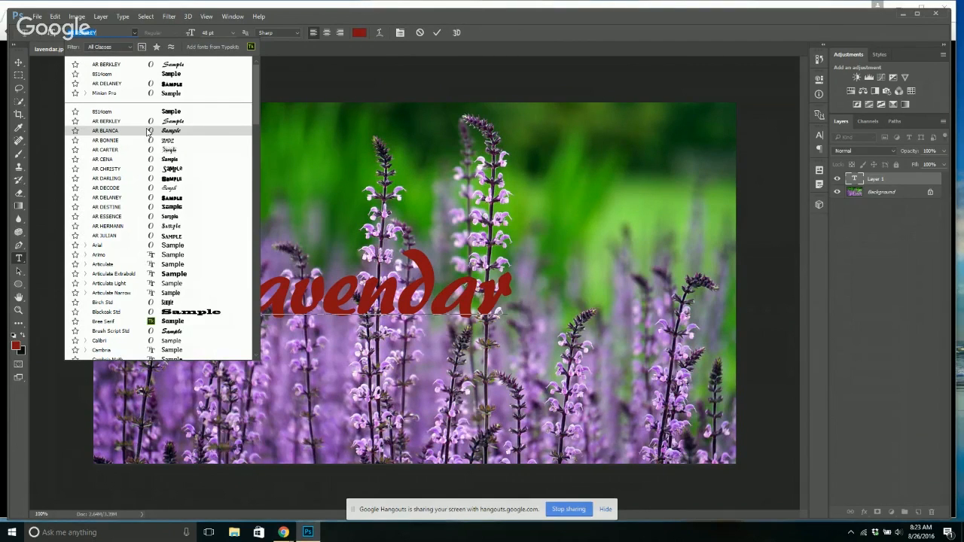
left_click(137, 199)
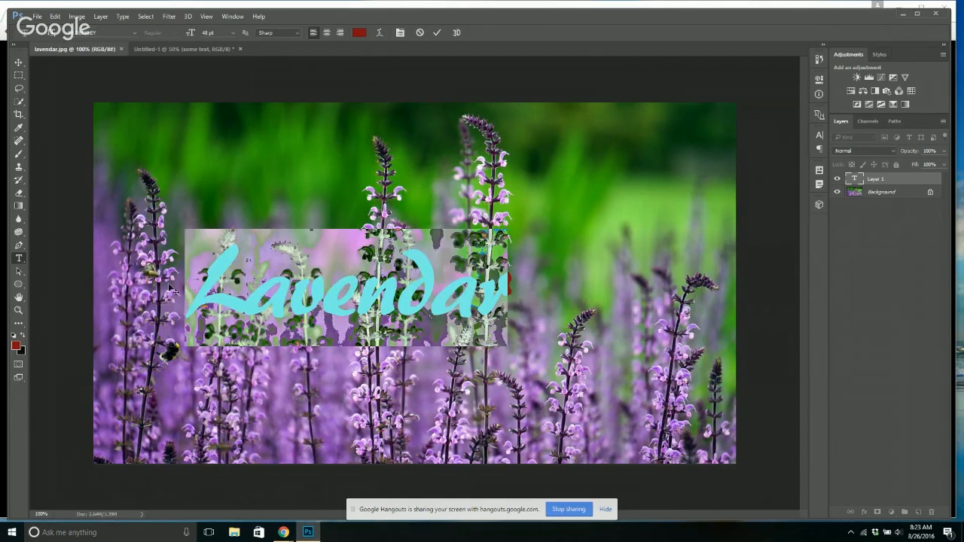
left_click(134, 33)
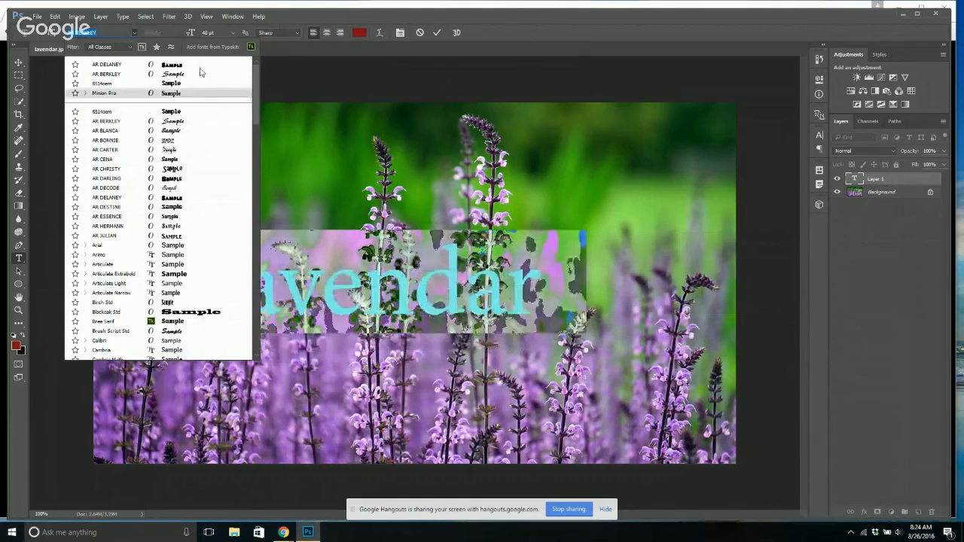
left_click(358, 94)
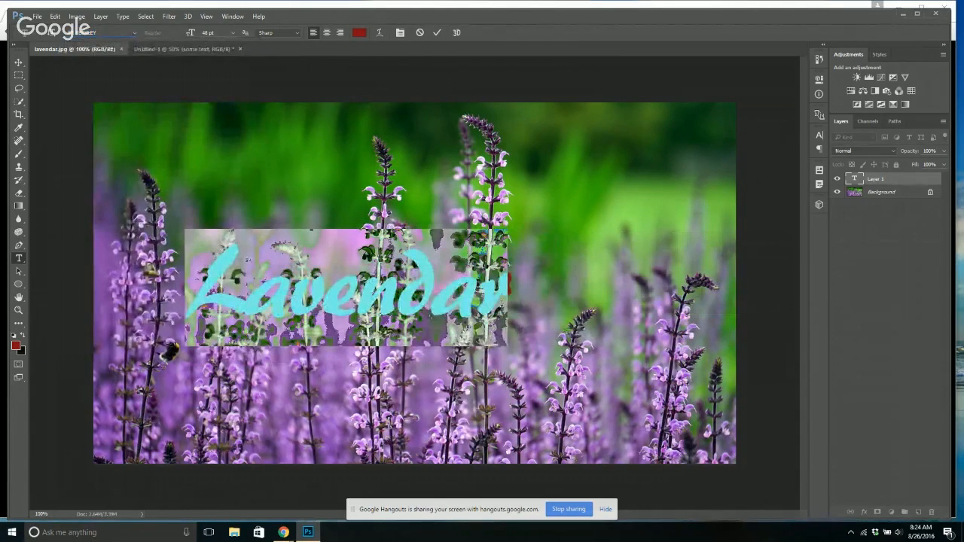
Commit the text, duplicate the Background layer, and hide the original Background.
left_click(18, 63)
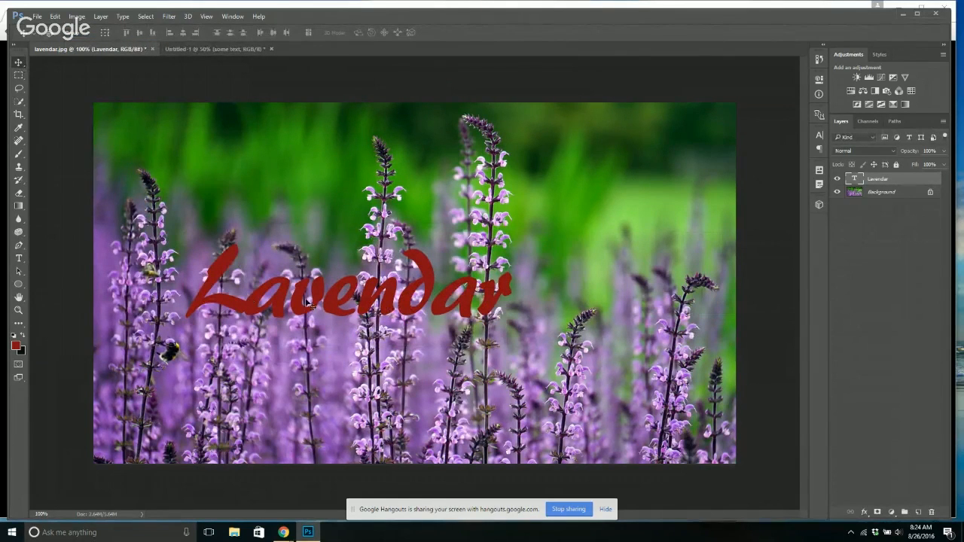
left_click(879, 193)
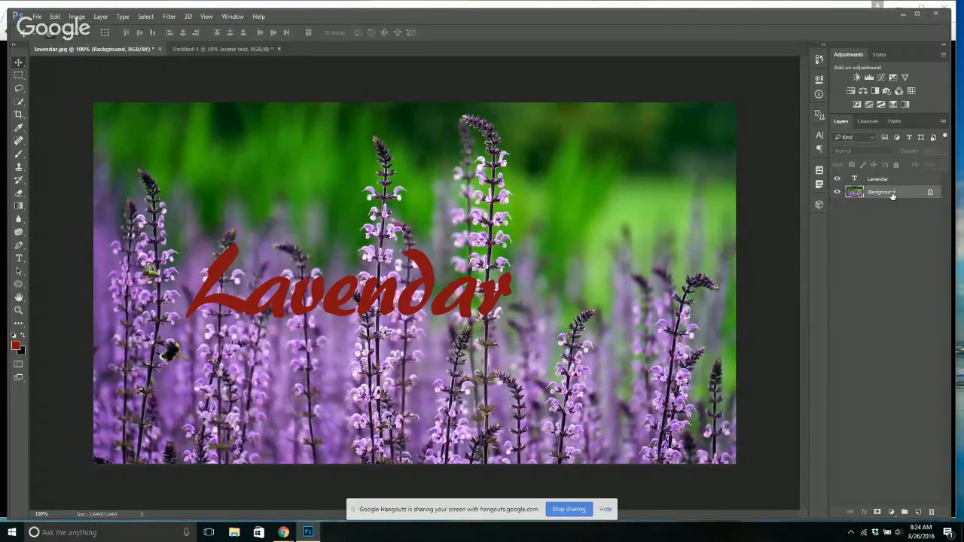
key("ctrl+j")
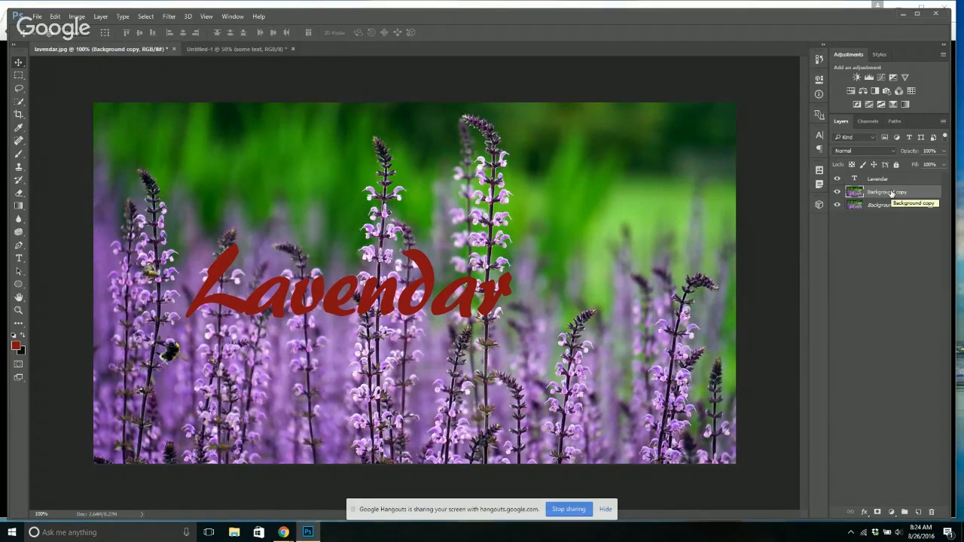
left_click(837, 204)
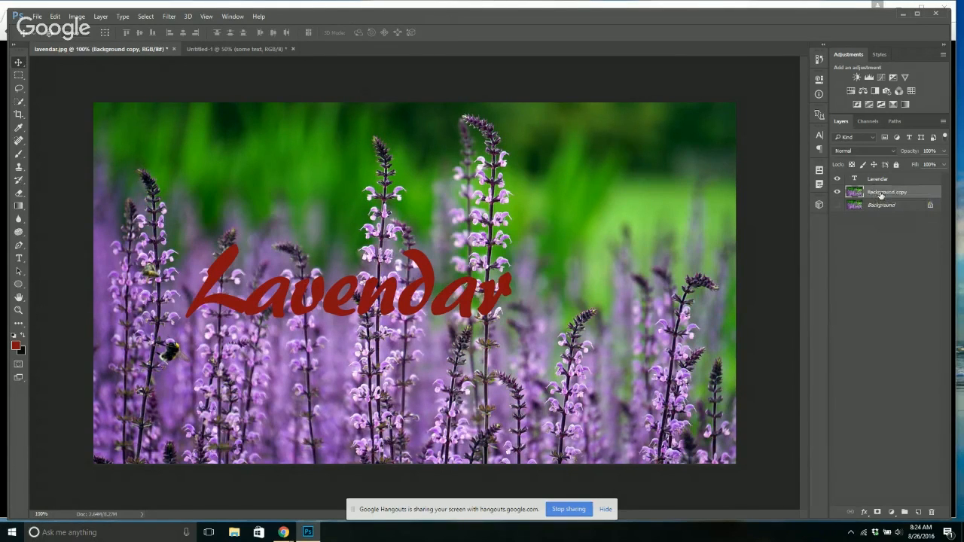
Place the Background copy layer above the Lavendar text layer and clip it to the text with a clipping mask.
left_click_drag(874, 188, 877, 175)
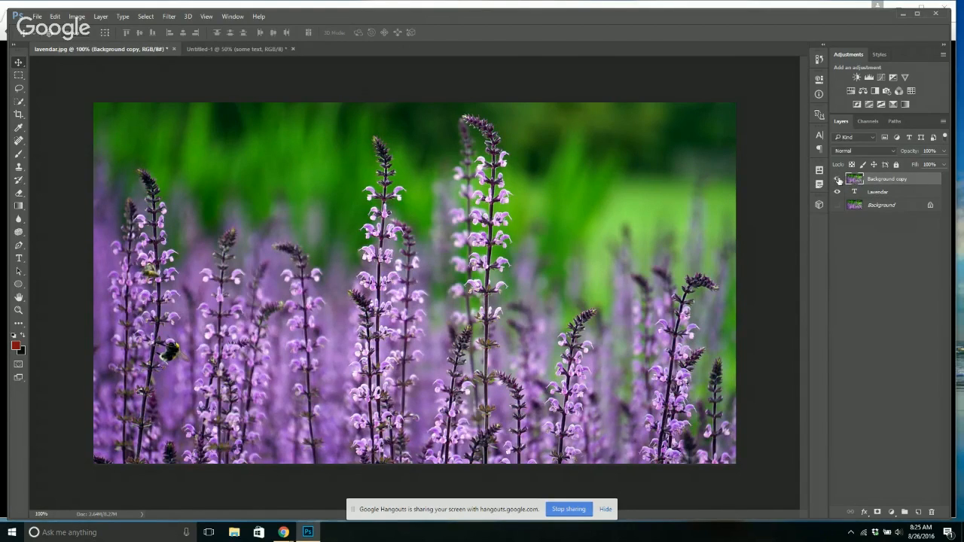
left_click(836, 180)
left_click(837, 179)
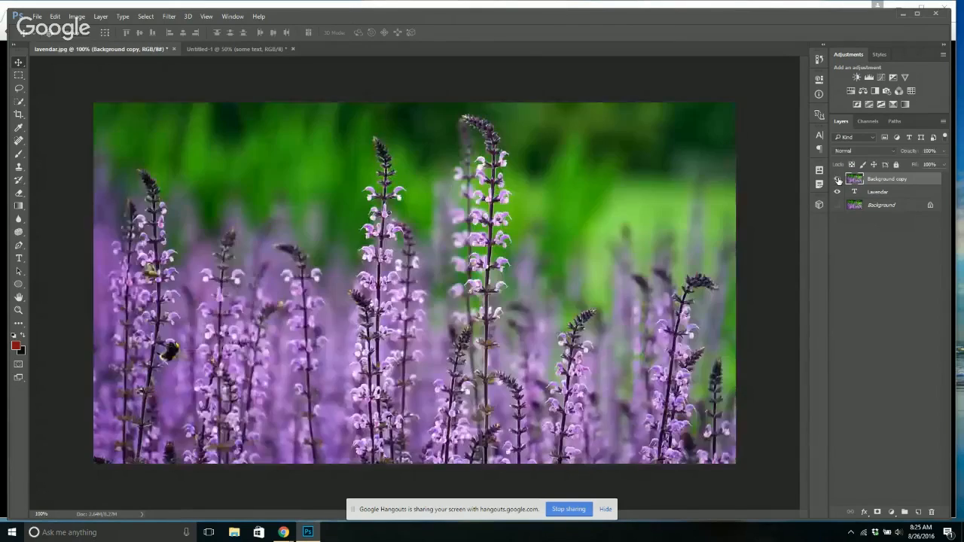
left_click(837, 180)
left_click(837, 179)
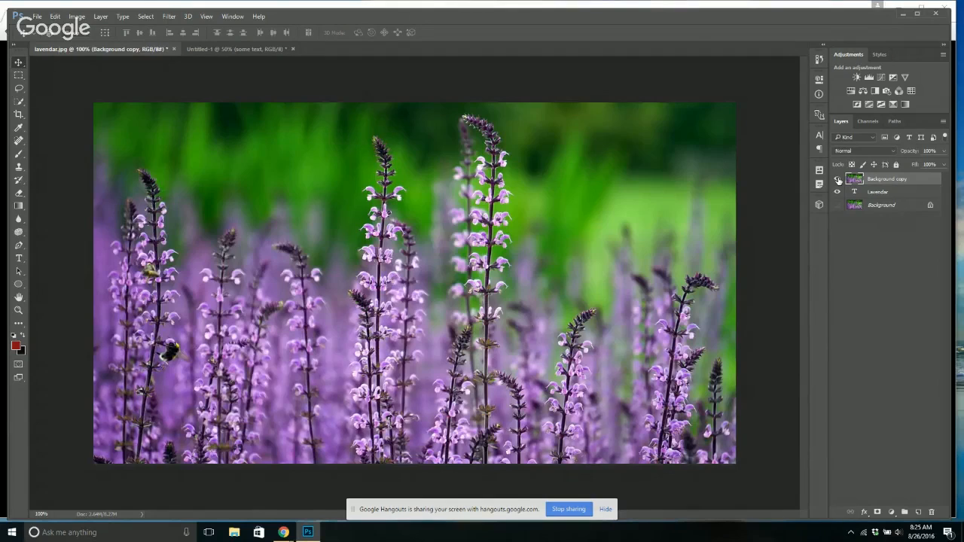
right_click(897, 181)
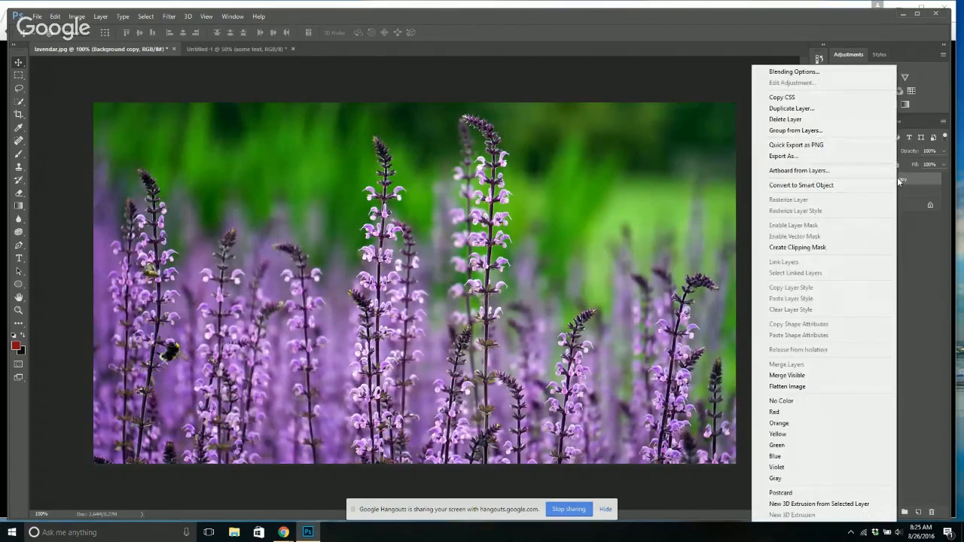
left_click(823, 248)
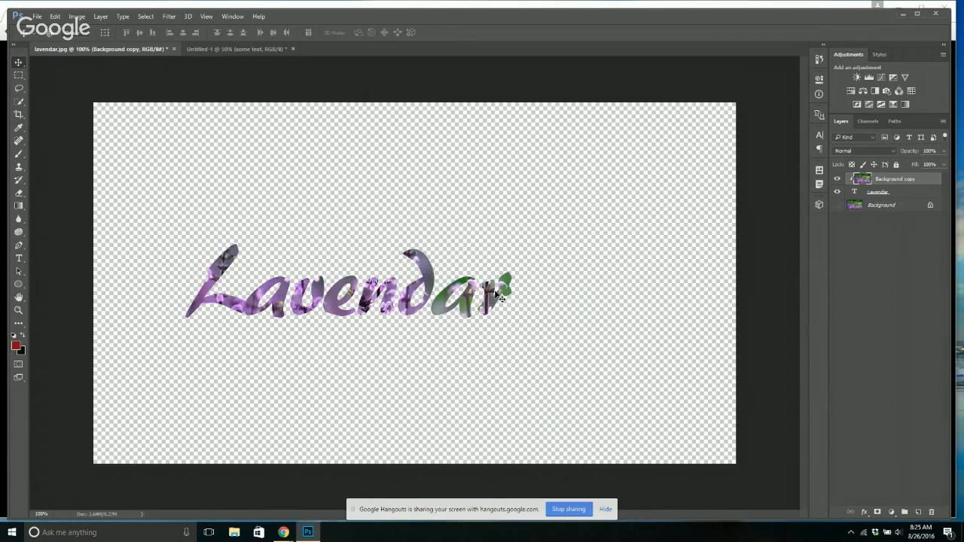
Shift the clipped picture up and right inside the letters, and move the Lavendar text slightly down and left, leaving the original Background hidden.
left_click_drag(501, 298, 531, 268)
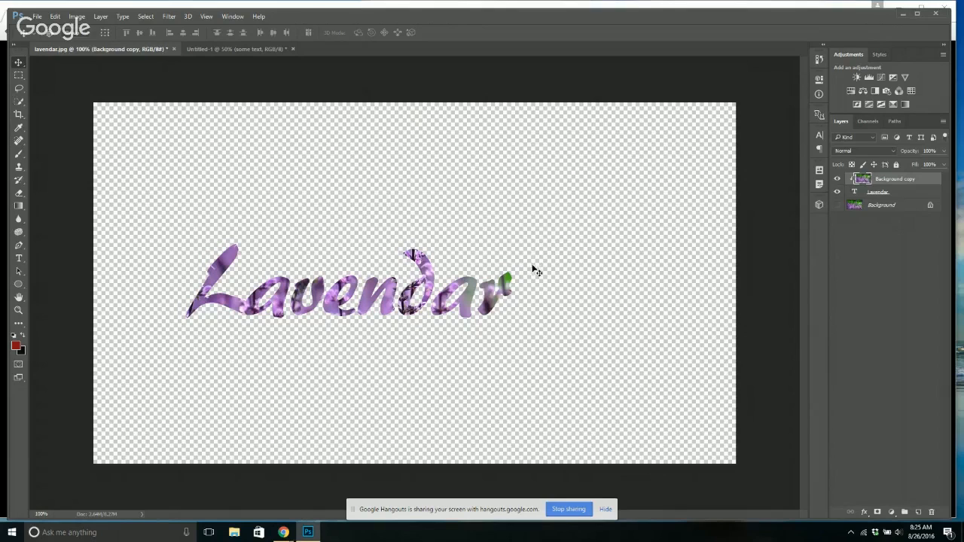
left_click(885, 194)
left_click_drag(468, 294, 444, 315)
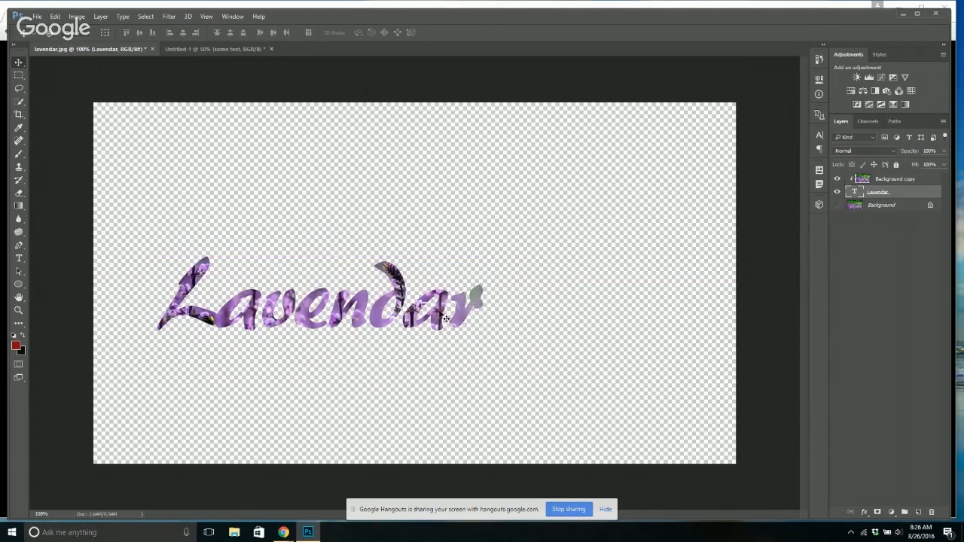
left_click(885, 181)
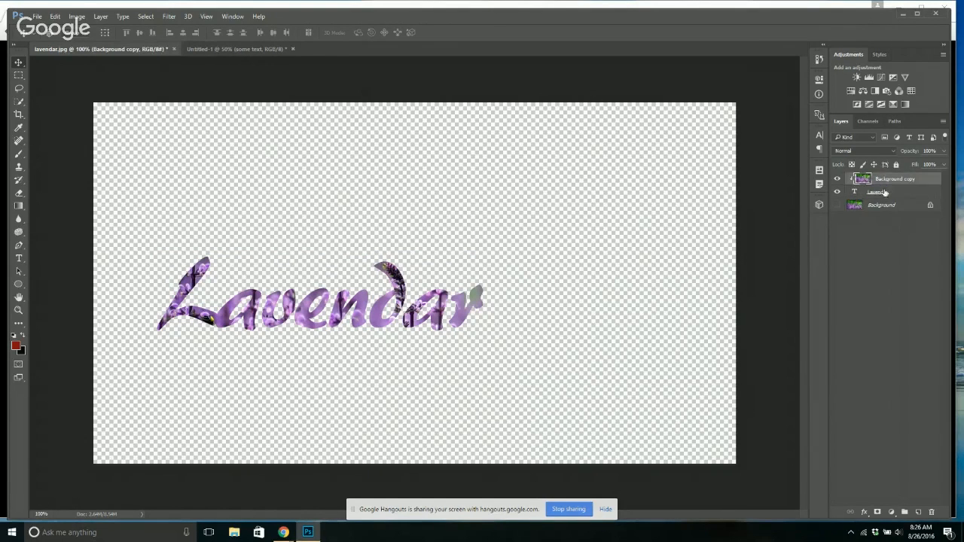
left_click(884, 193)
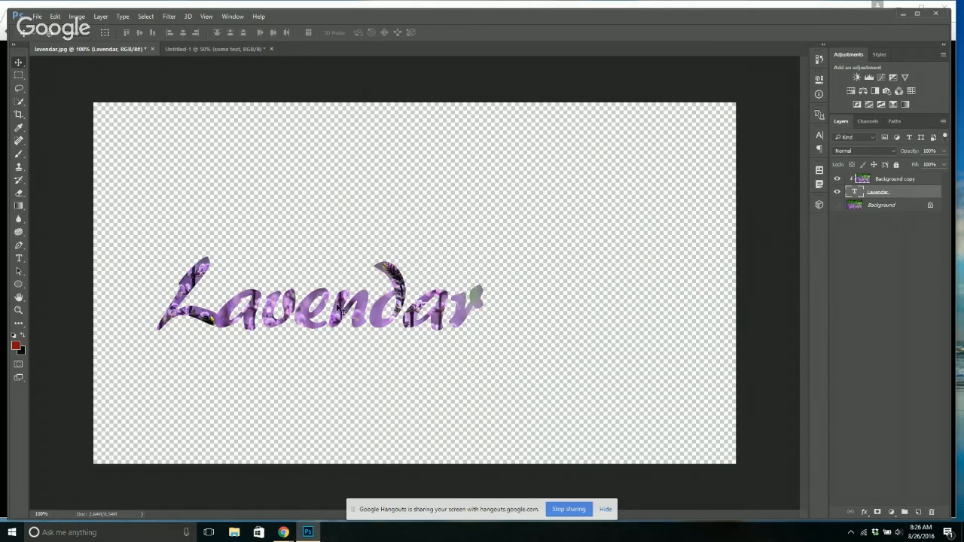
left_click(837, 204)
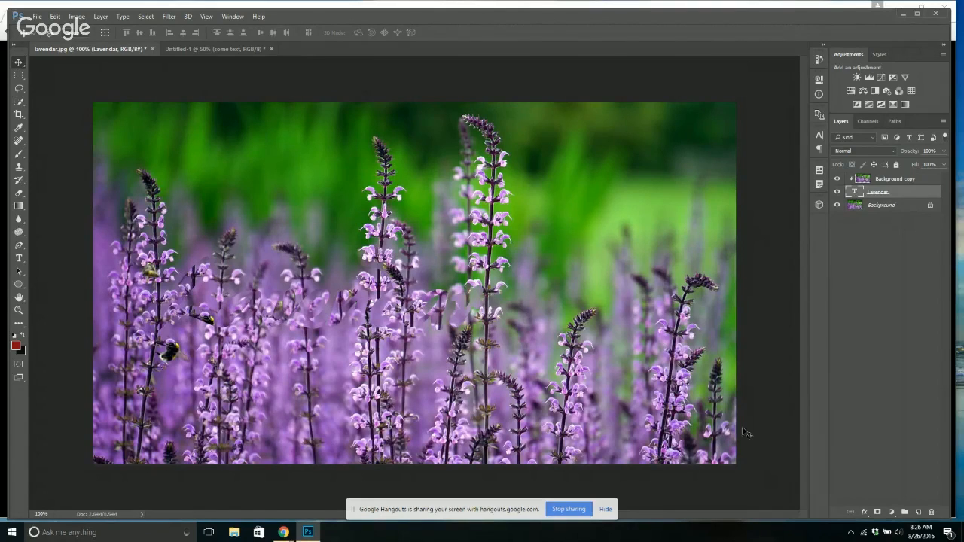
left_click(835, 206)
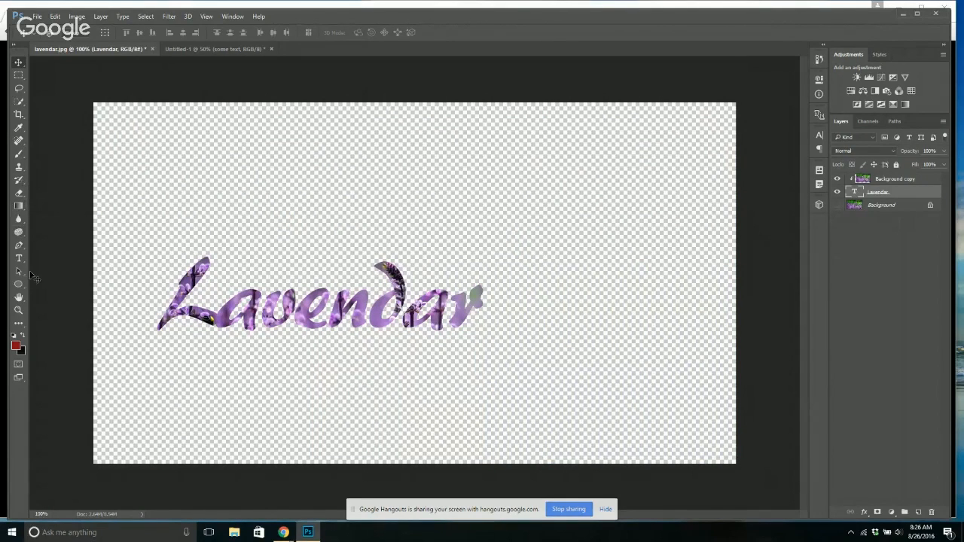
Choose the Rectangle tool and set the foreground color to a light pinkish purple.
left_click(20, 285)
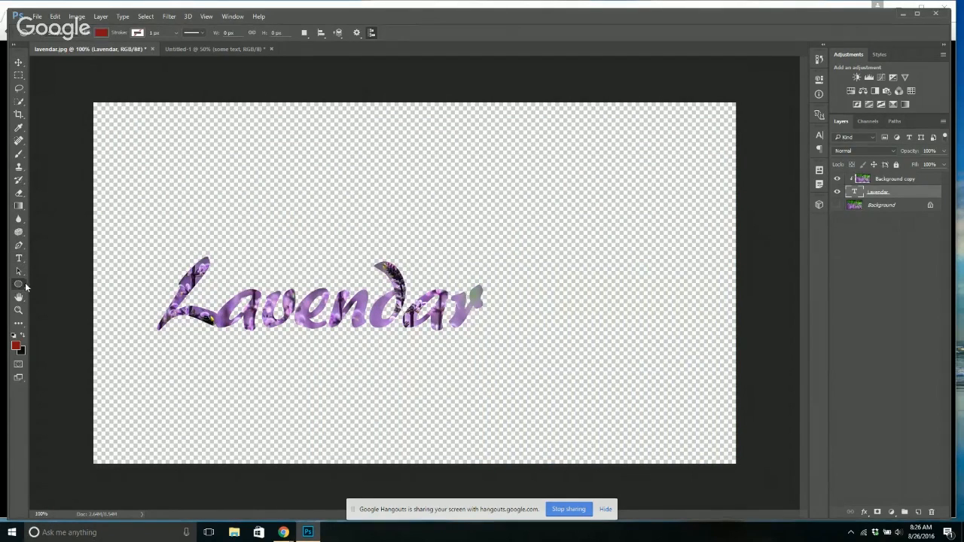
right_click(19, 285)
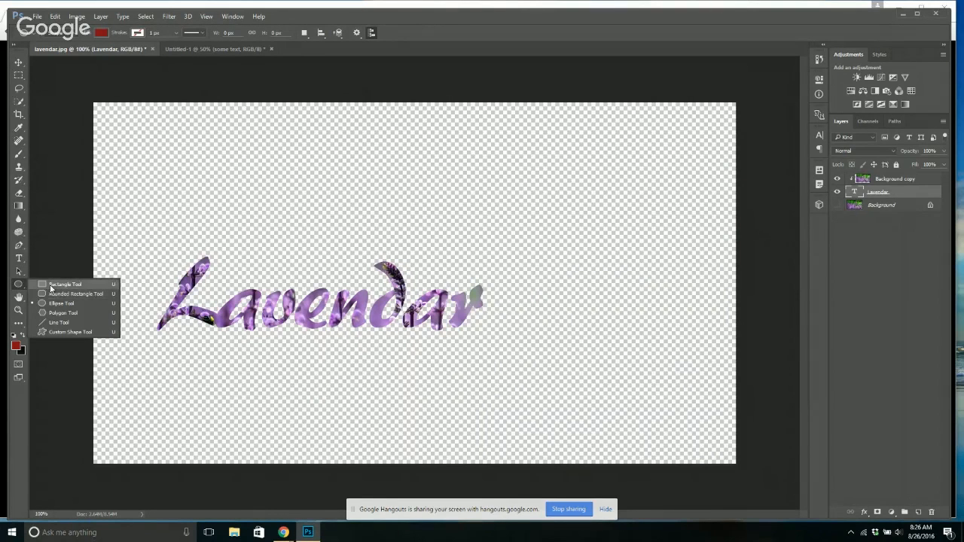
left_click(51, 286)
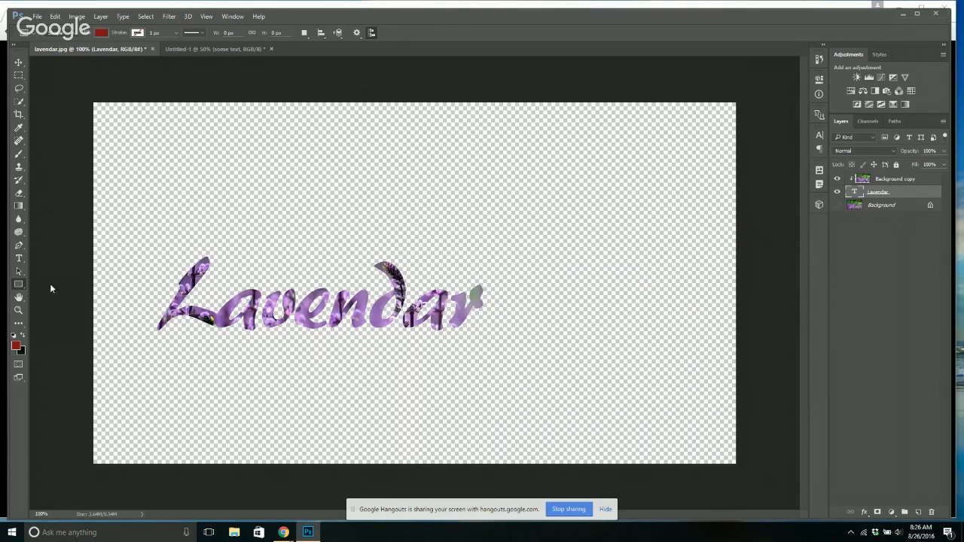
left_click(21, 351)
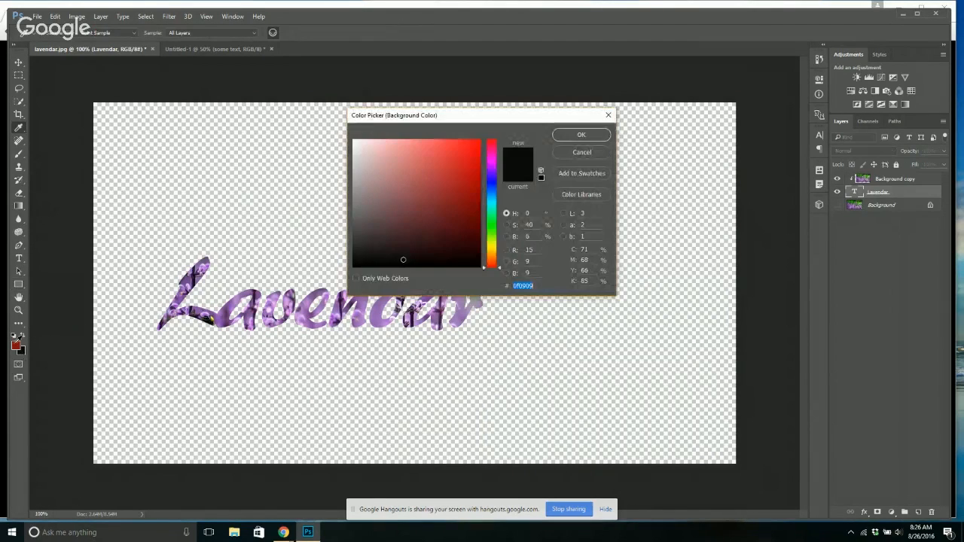
left_click(583, 153)
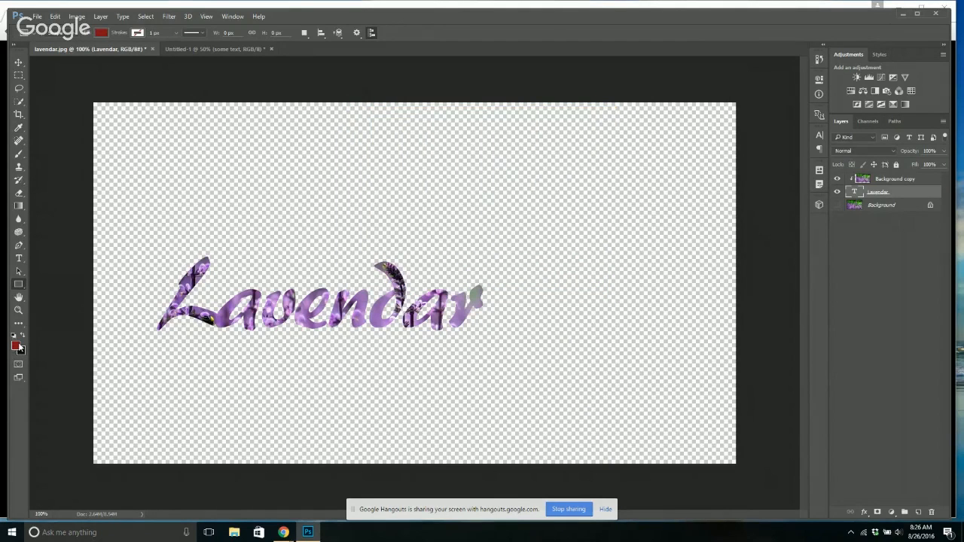
left_click(17, 346)
left_click(491, 245)
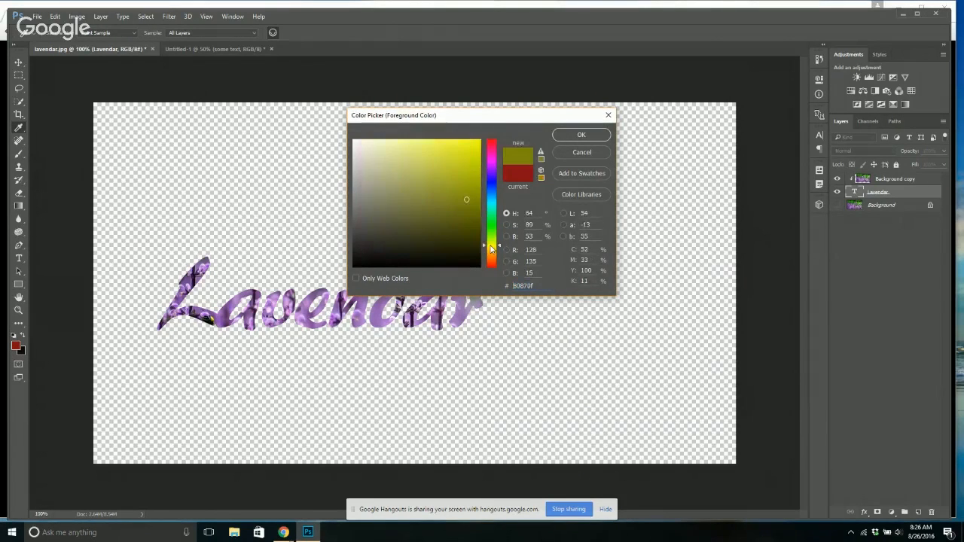
left_click(453, 184)
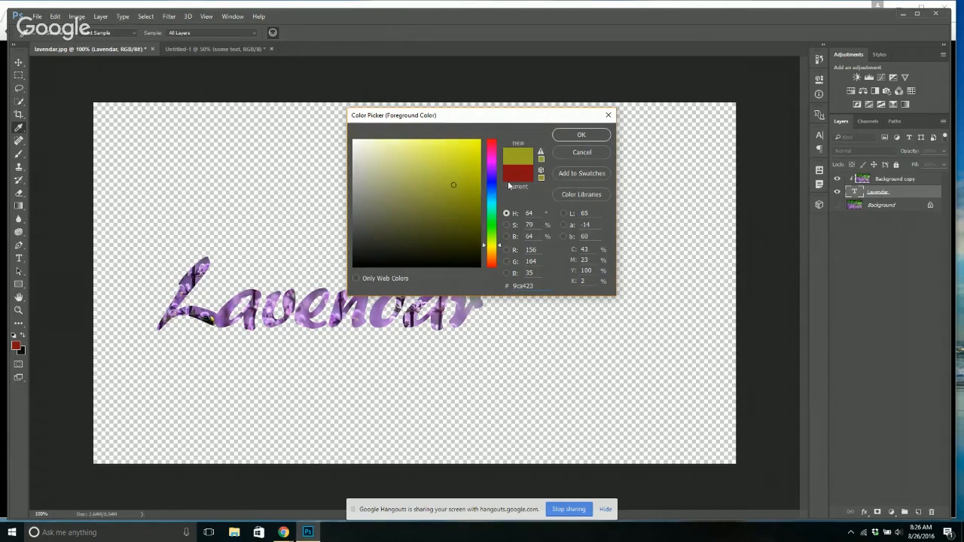
left_click(491, 162)
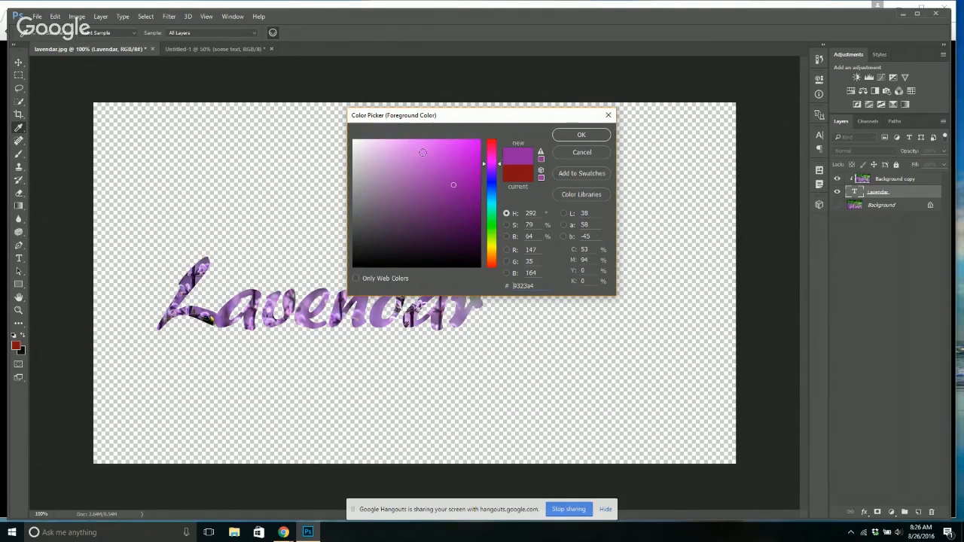
left_click(386, 152)
left_click(582, 135)
Draw a rectangle of about 1325 by 755 px covering the whole canvas, directly above the Lavendar text layer.
key("u")
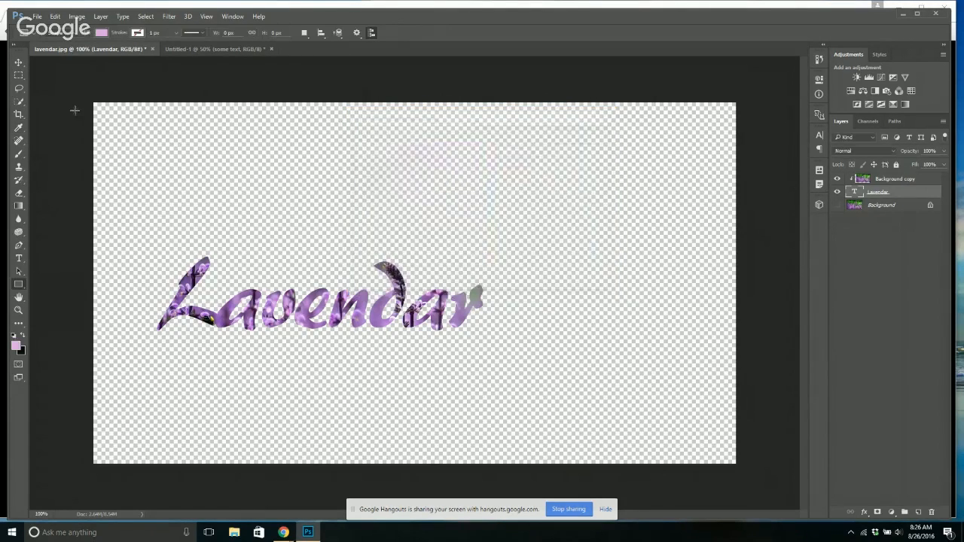
left_click_drag(83, 91, 747, 468)
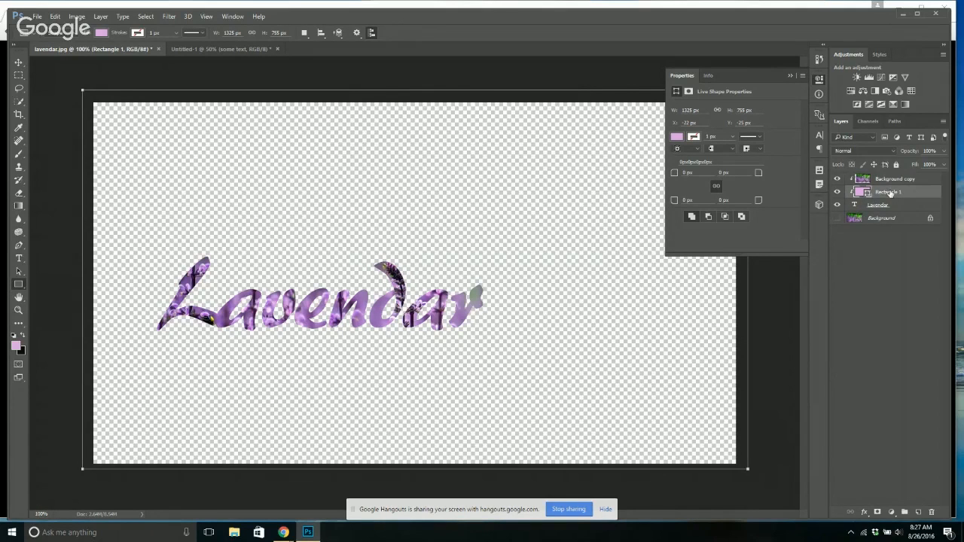
Release the Rectangle 1 layer from its clipping mask and place it below the Lavendar text layer as a colored background.
left_click(790, 77)
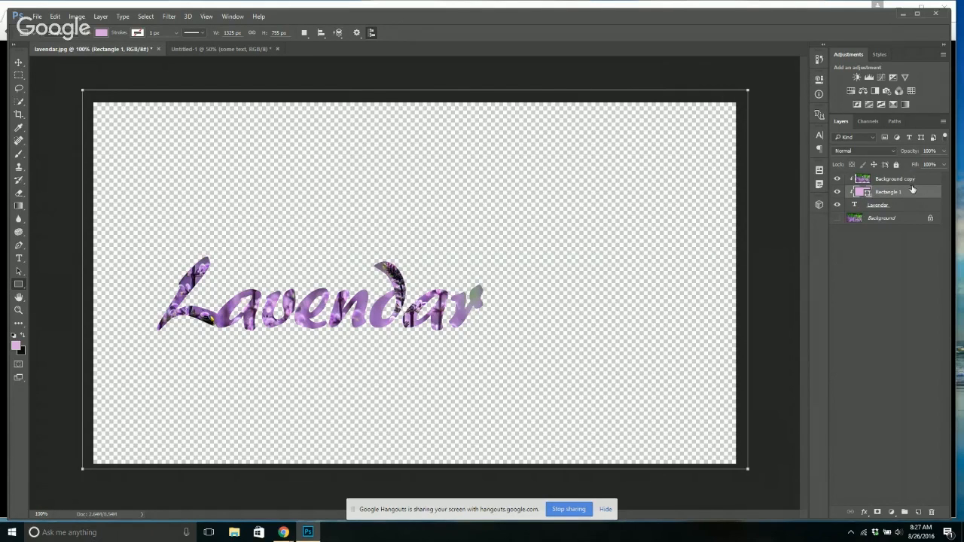
mouse_move(913, 190)
left_mouse_down()
mouse_move(908, 167)
mouse_move(907, 178)
left_mouse_up()
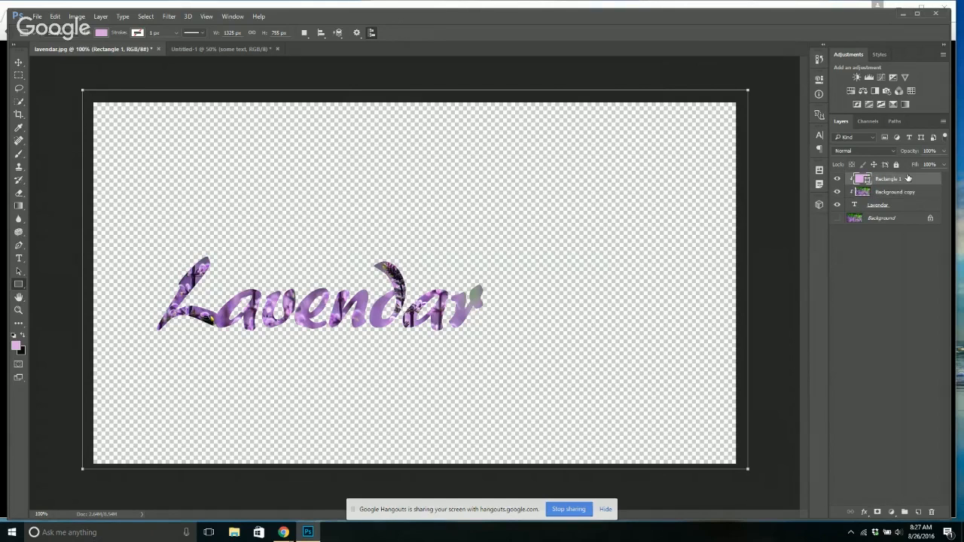
right_click(907, 178)
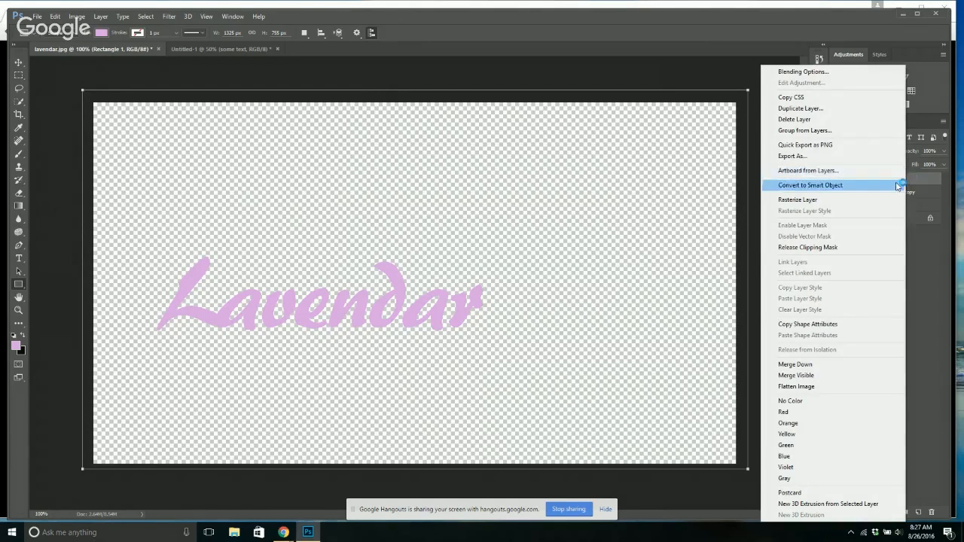
left_click(819, 249)
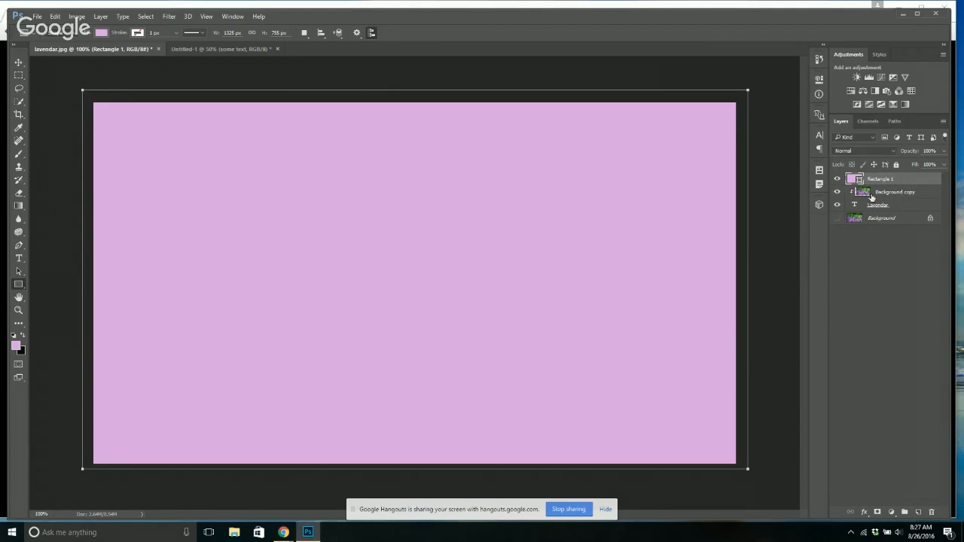
left_click_drag(886, 179, 881, 213)
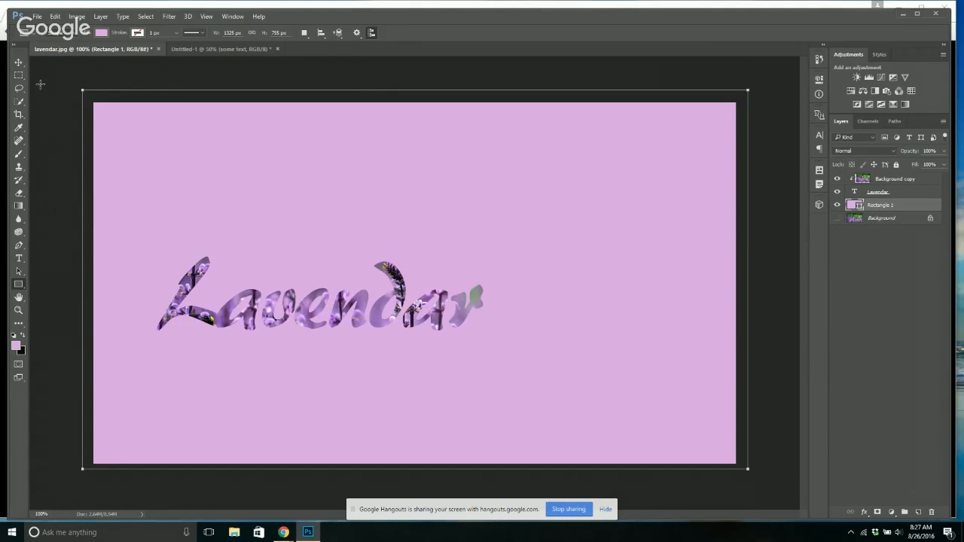
Select the Lavendar text and Background copy layers together and move them up and slightly left to the canvas's upper-left area.
left_click(902, 192)
left_click(883, 181, "shift")
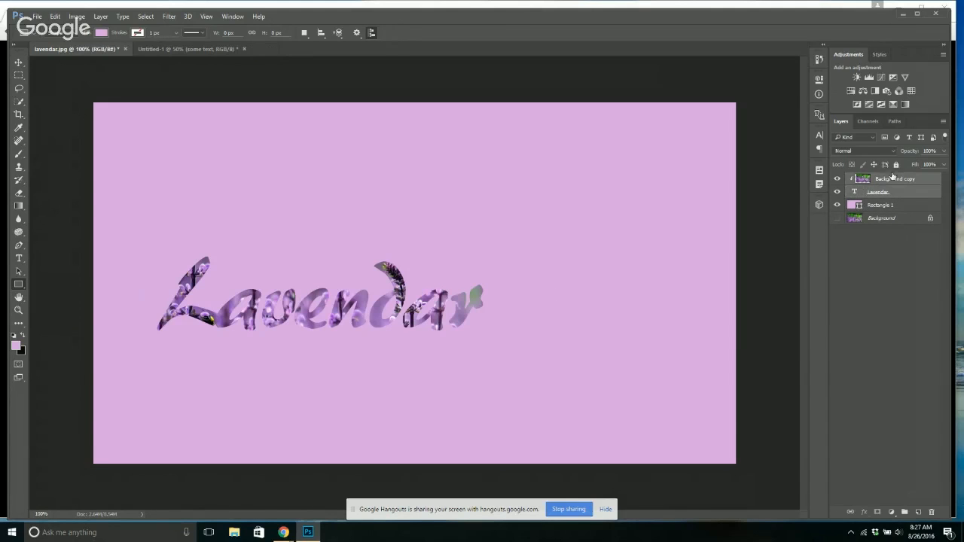
left_click(18, 62)
left_click_drag(322, 322, 295, 194)
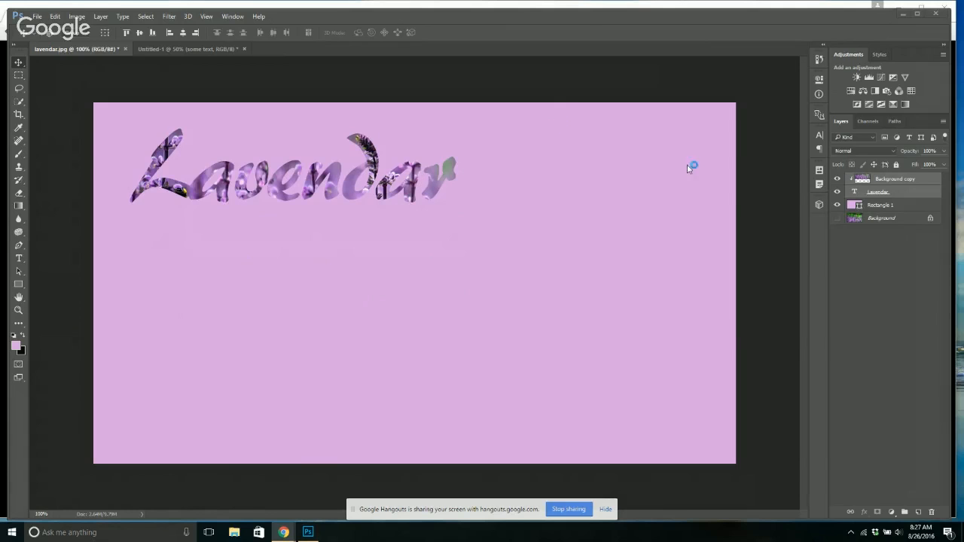
Delete the Lavendar, Rectangle 1 and Background copy layers, leaving only the original Background visible.
left_click(905, 210, "shift")
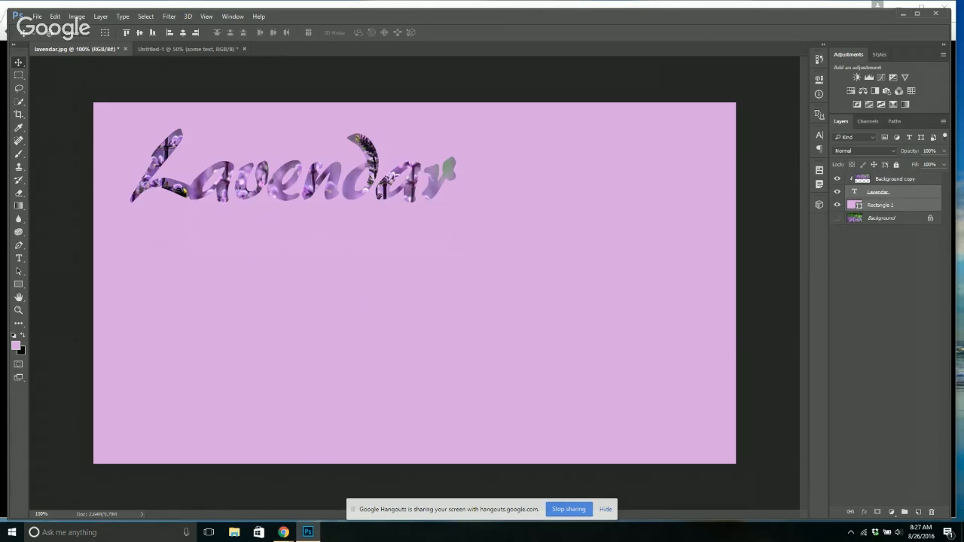
left_click(933, 513)
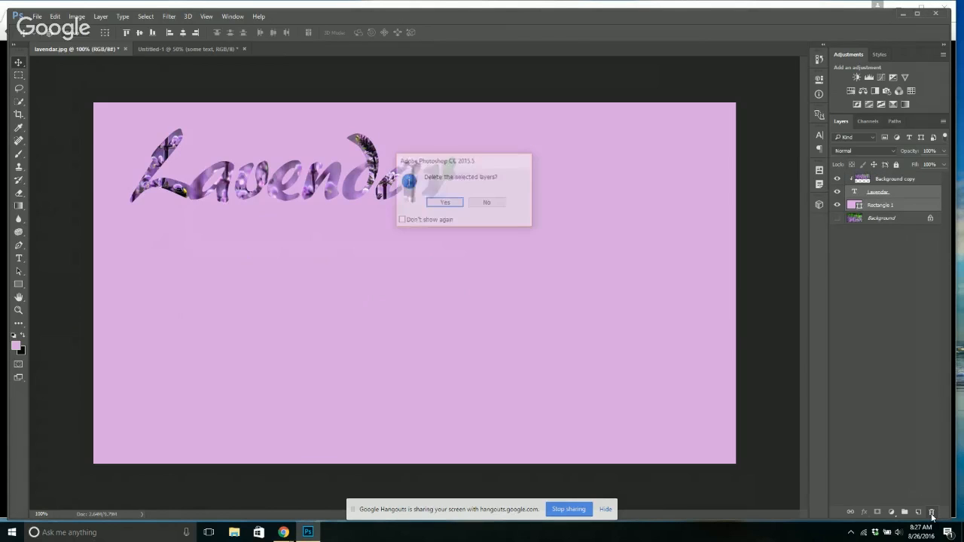
key("Return")
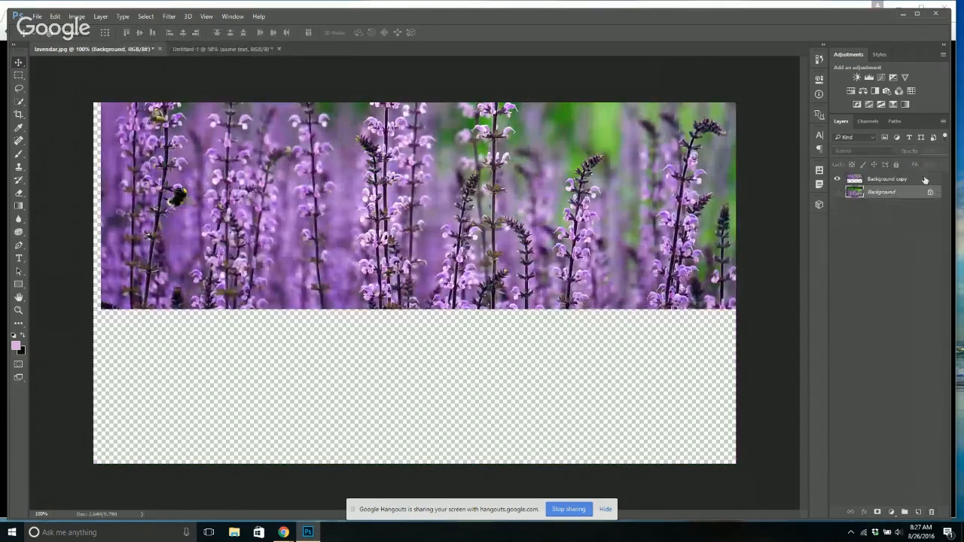
left_click(931, 513)
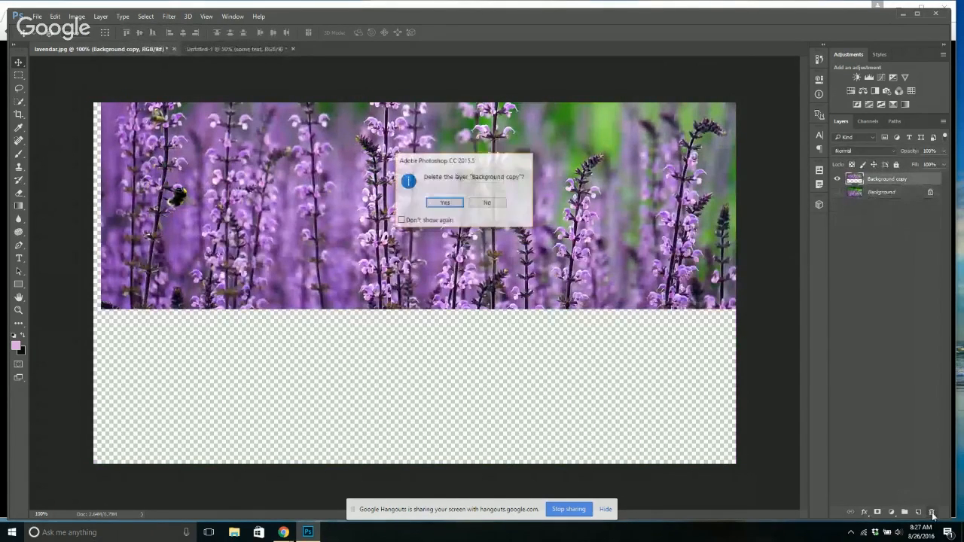
key("Return")
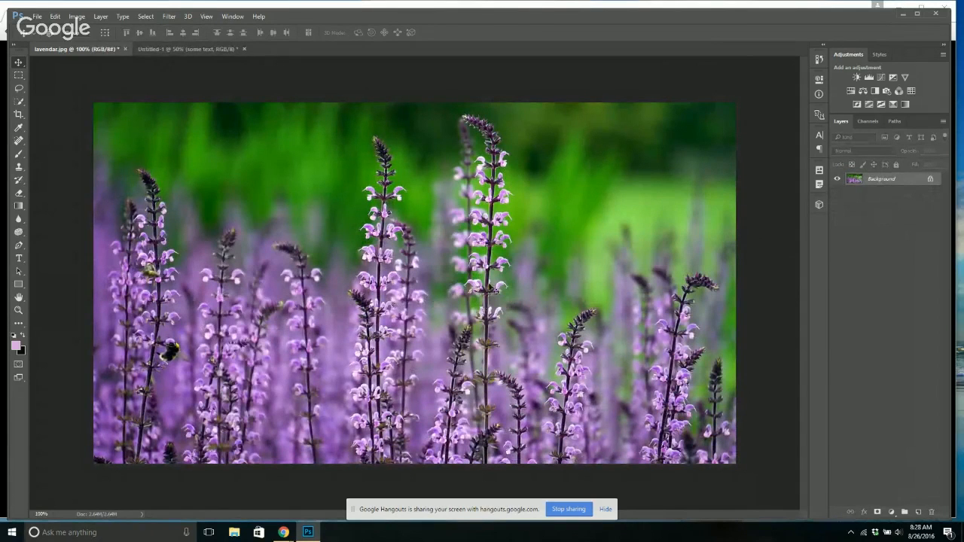
Start a horizontal type mask reading "lav" in the photo's upper-left area and set its size to 60 pt.
left_click(20, 261)
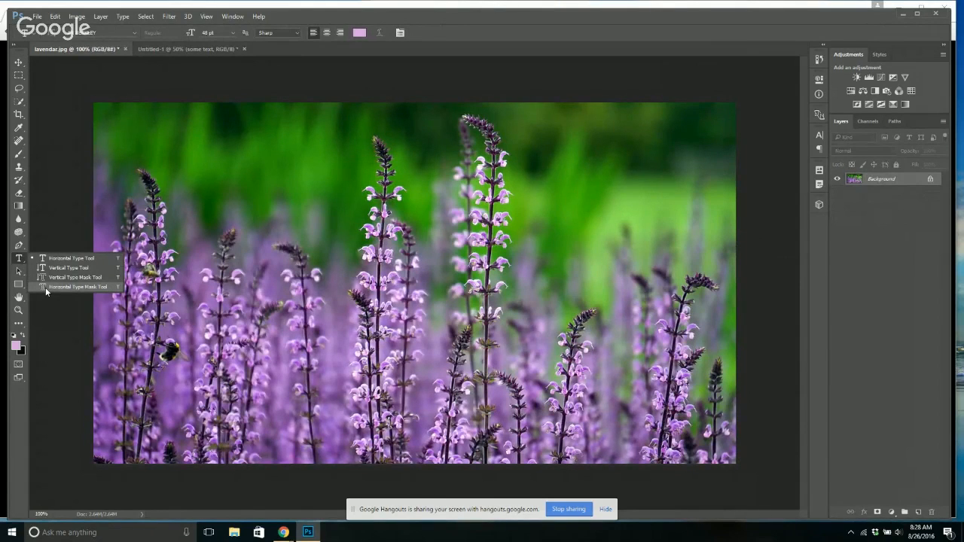
left_click(45, 287)
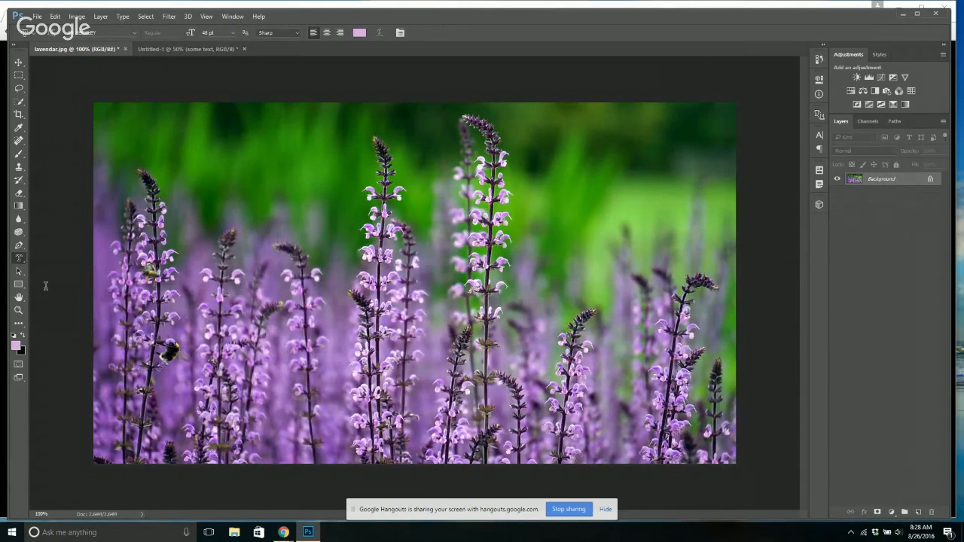
left_click(187, 207)
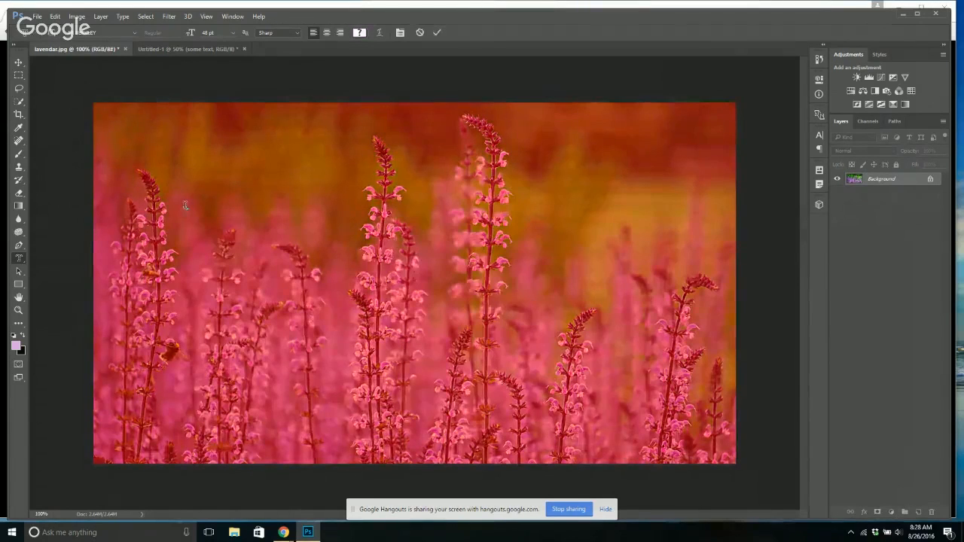
type("Lav")
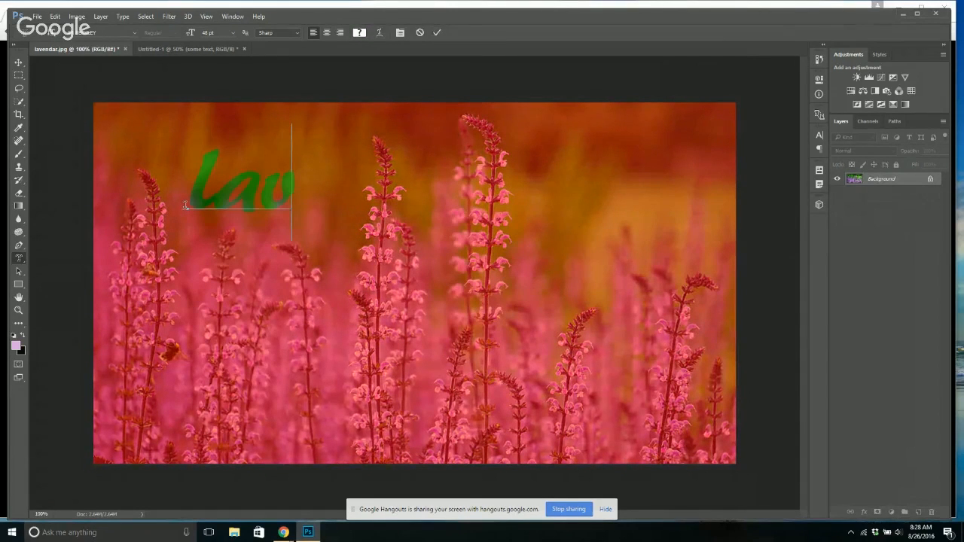
key("ctrl+a")
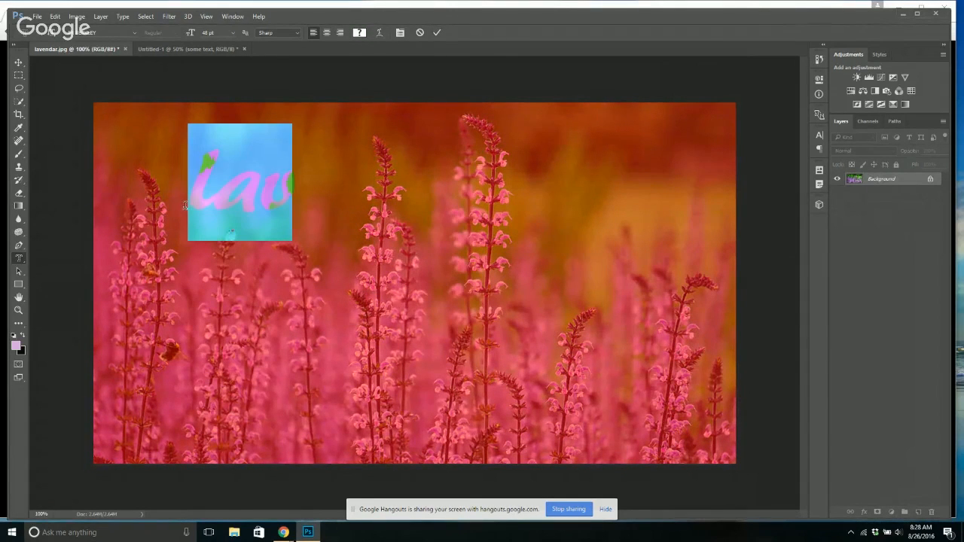
left_click(233, 33)
left_click(225, 202)
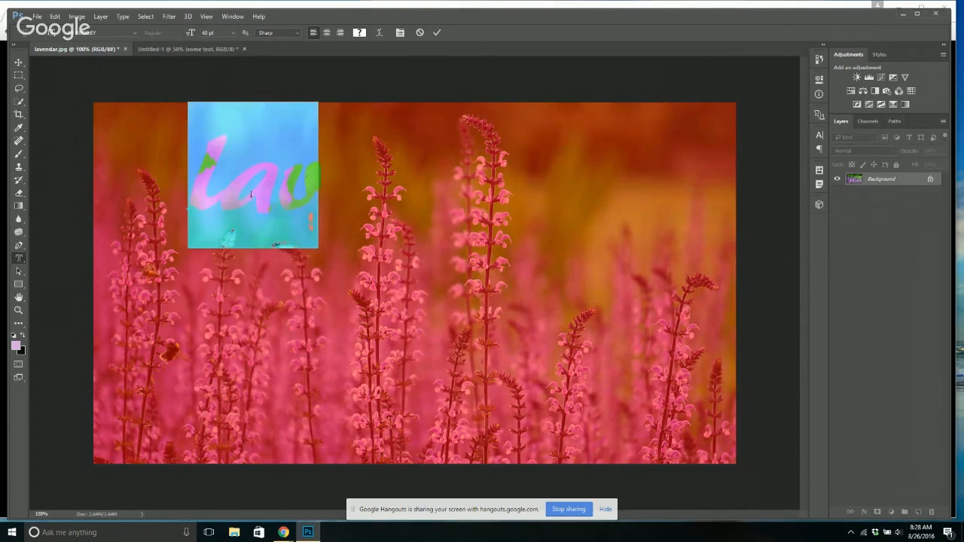
Complete the mask text as "lavendar", move it down over the flowers and commit it as a selection.
left_click(320, 191)
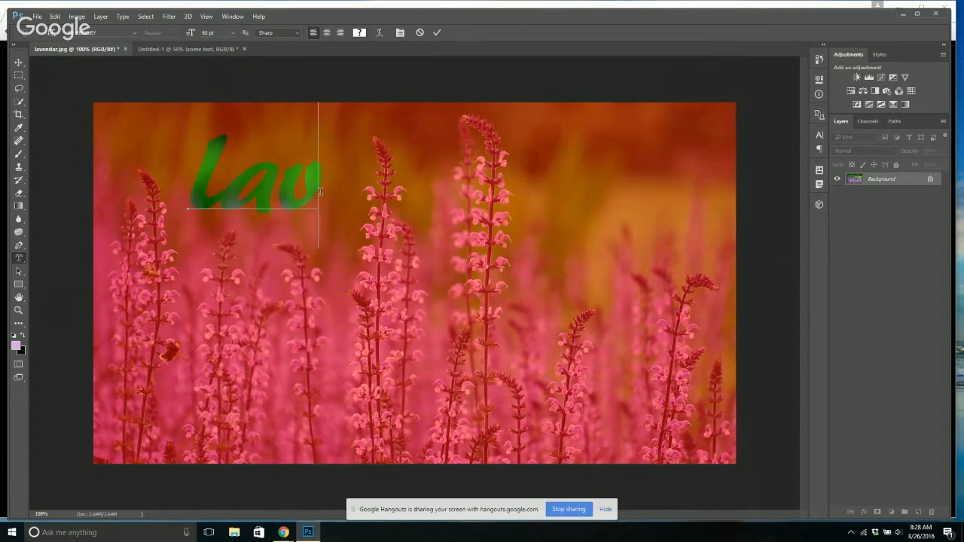
type("endar")
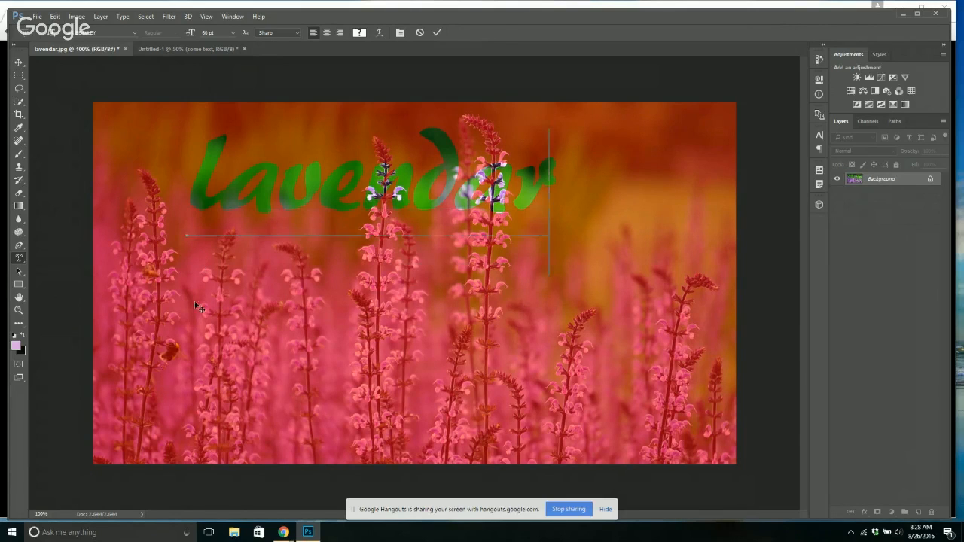
left_click_drag(198, 267, 171, 372)
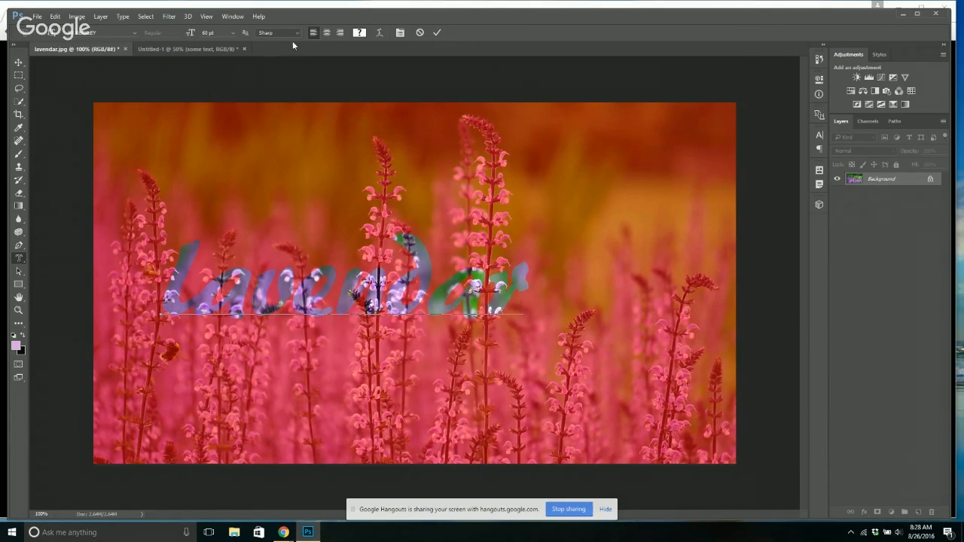
left_click(438, 33)
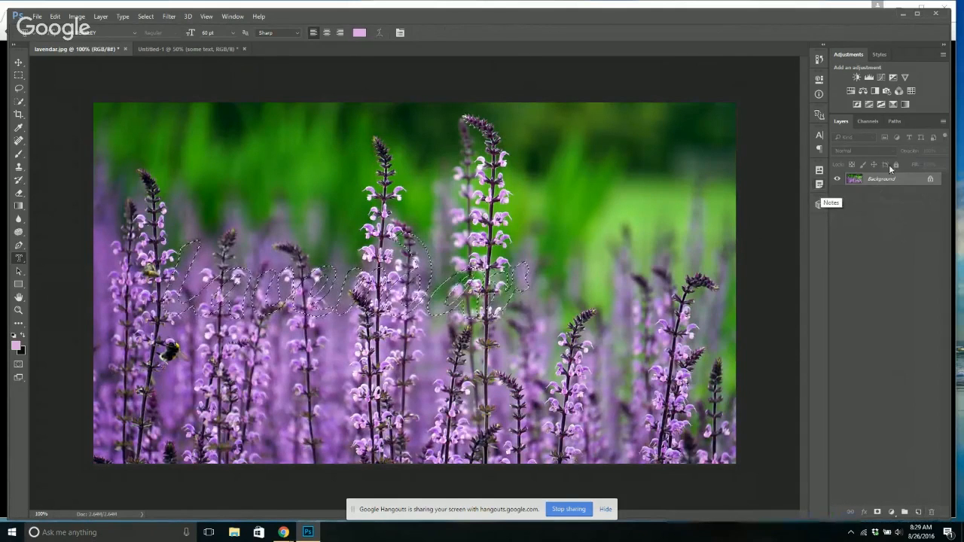
Copy the text-shaped selection of the photo to a new layer, clear the selection, and check the letters by briefly hiding the Background.
left_click(917, 513)
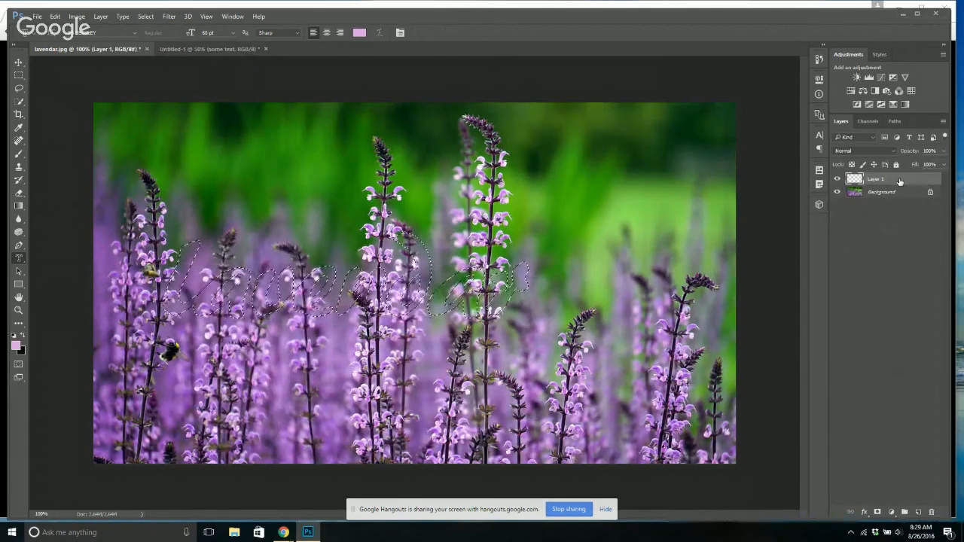
key("ctrl+d")
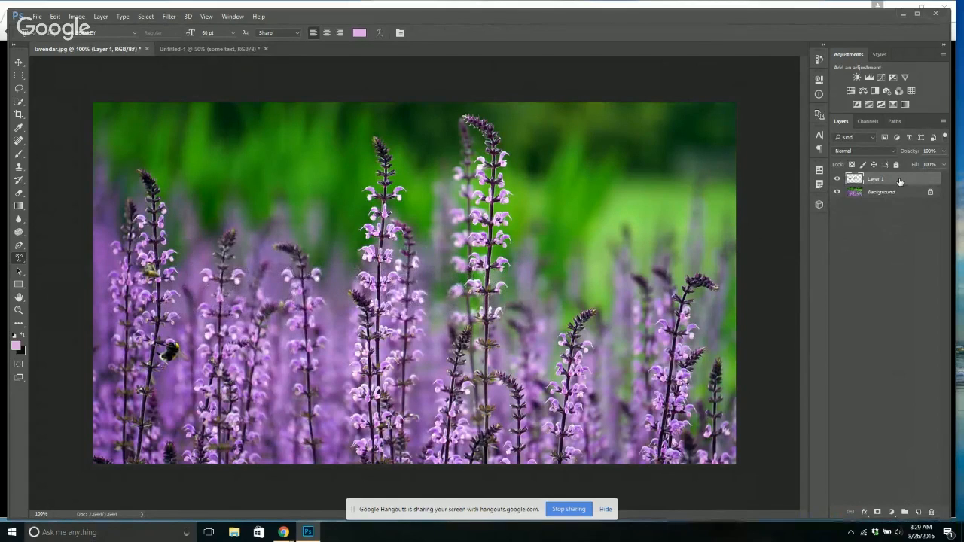
left_click(836, 193)
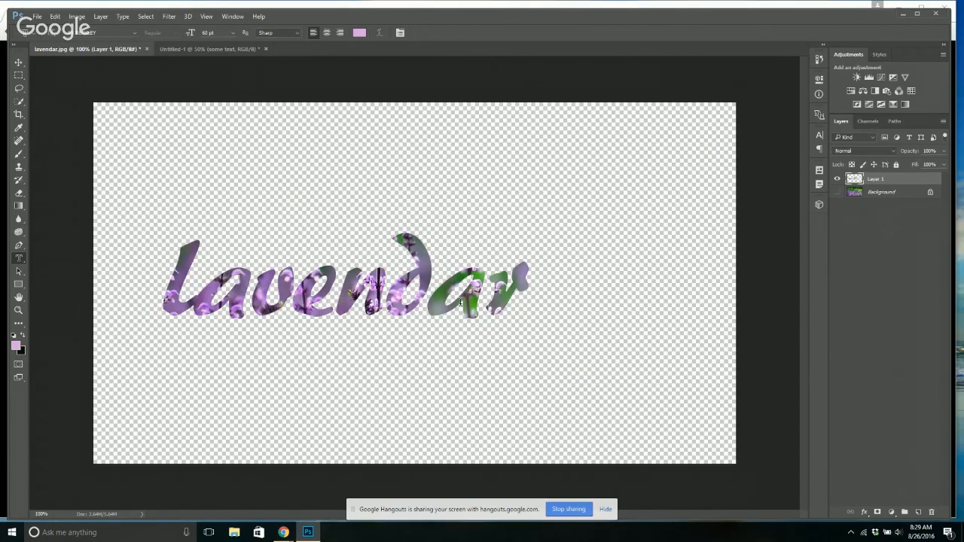
left_click(837, 192)
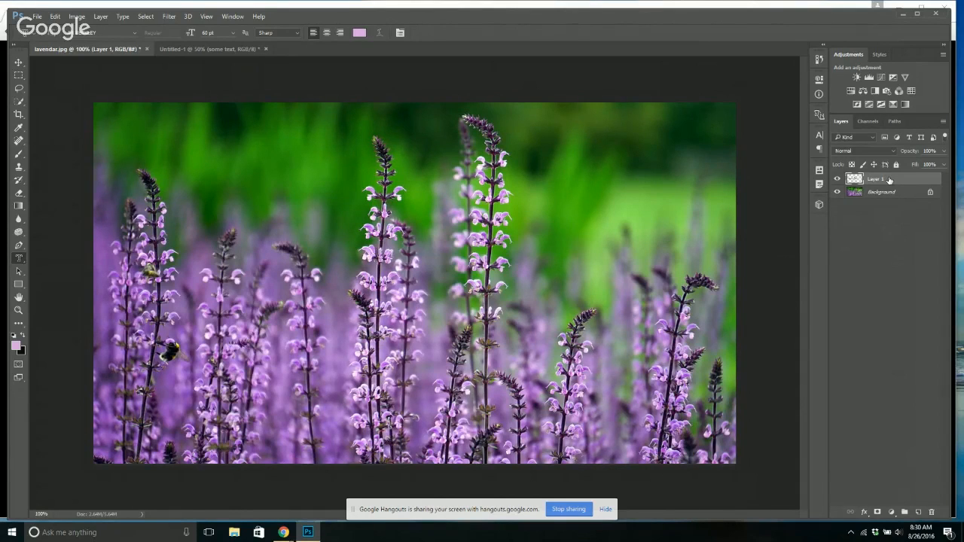
Add a drop shadow to Layer 1 with a distance of 11 px.
left_click(864, 514)
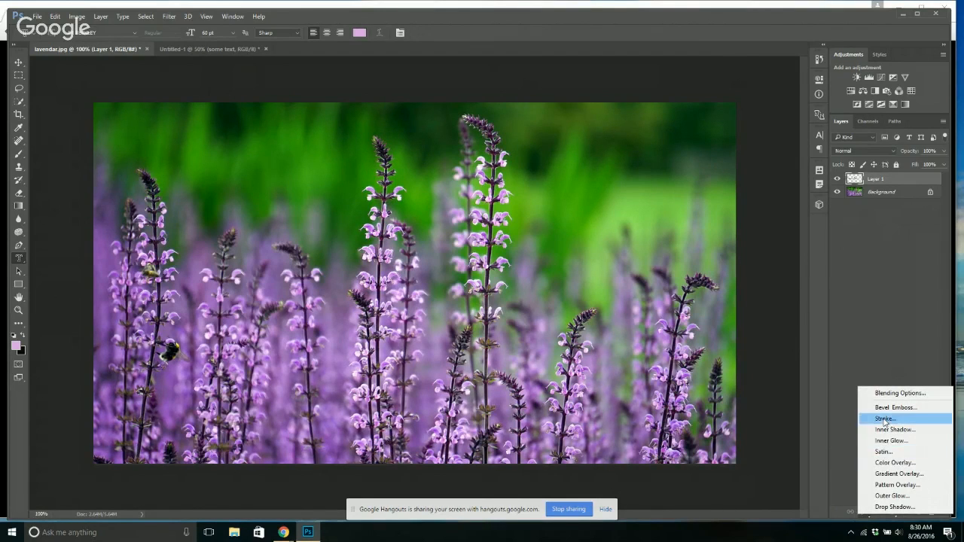
left_click(892, 507)
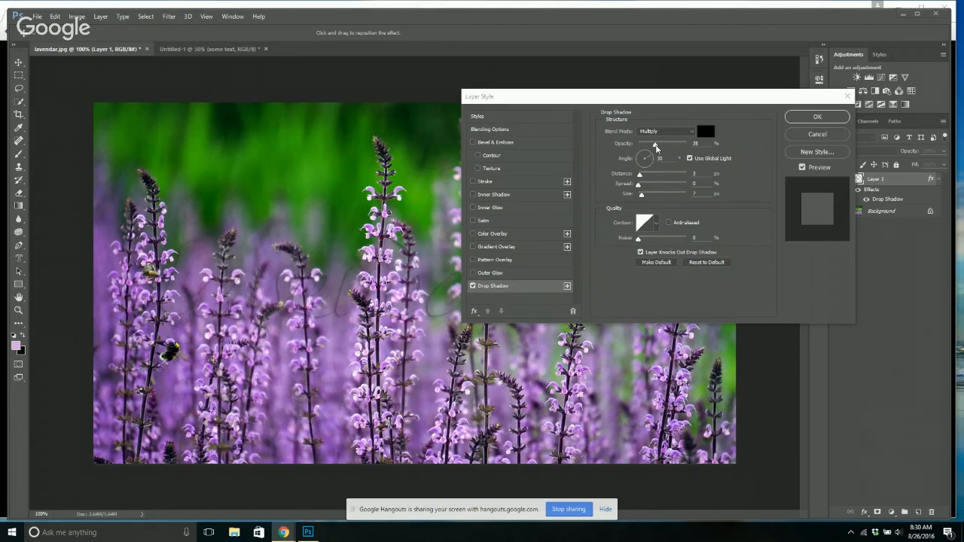
left_click(656, 148)
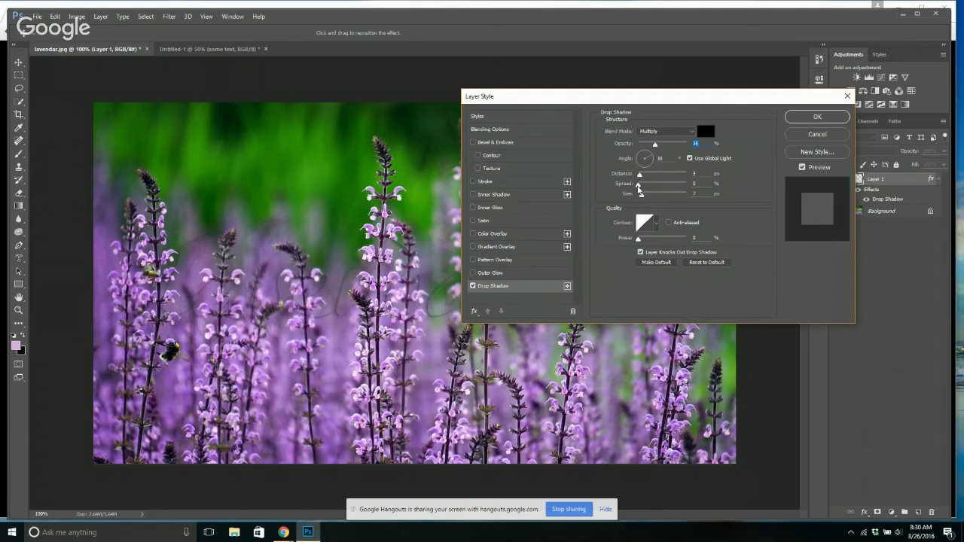
left_click_drag(639, 174, 643, 178)
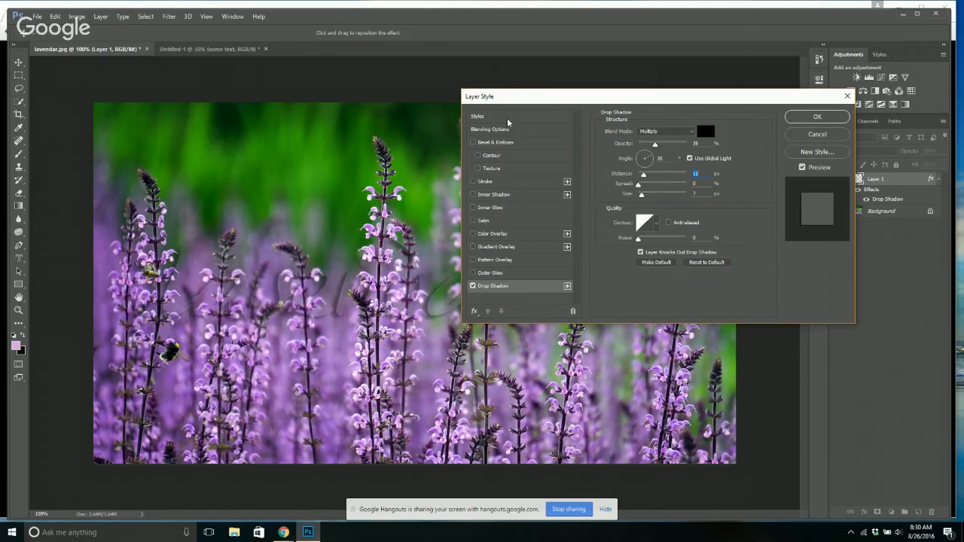
Add a stroke to Layer 1's letters and set its color to pale lavender e4d3f0.
left_click(499, 182)
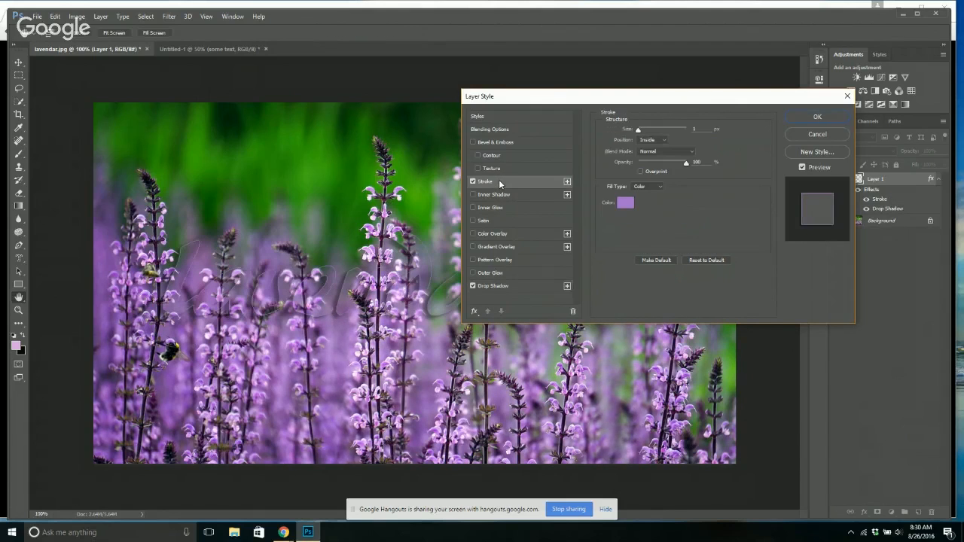
left_click(623, 203)
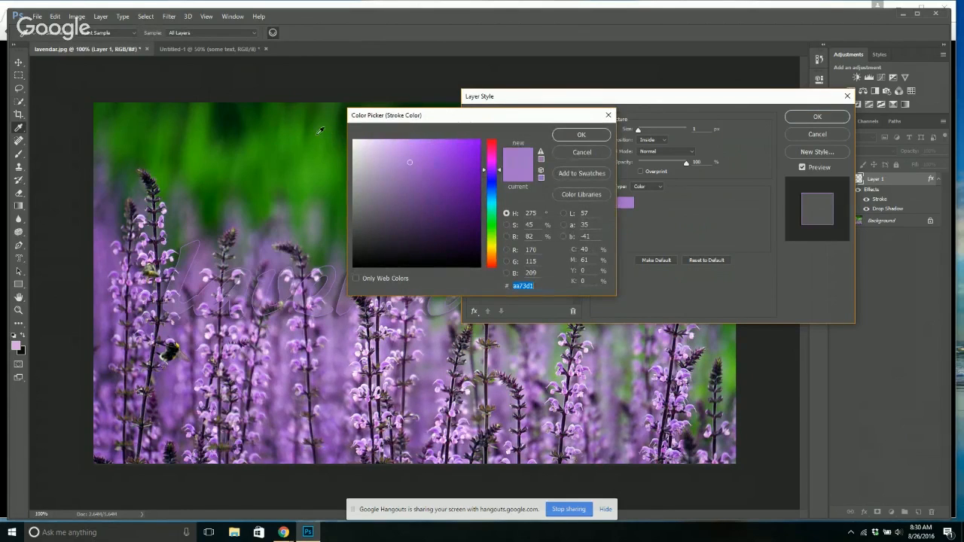
left_click(354, 143)
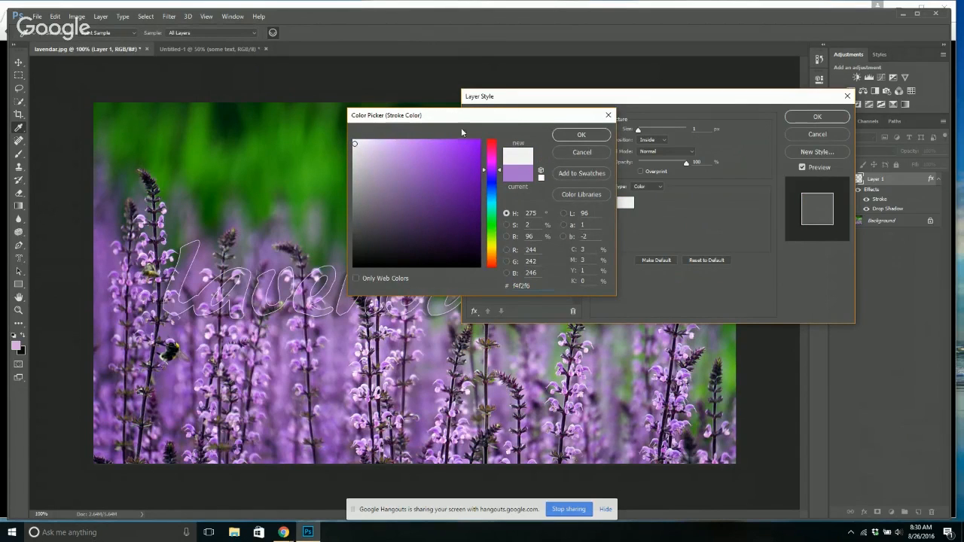
left_click(369, 146)
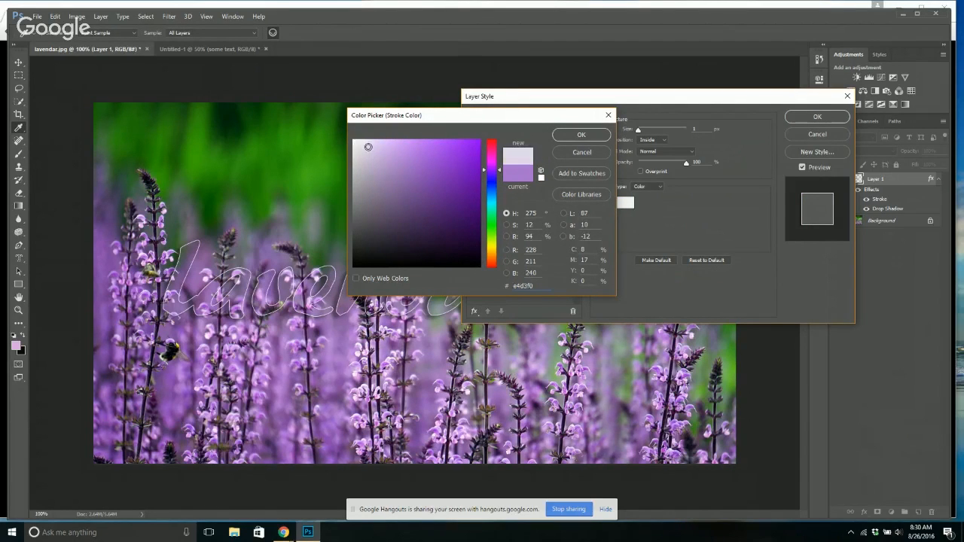
left_click(561, 136)
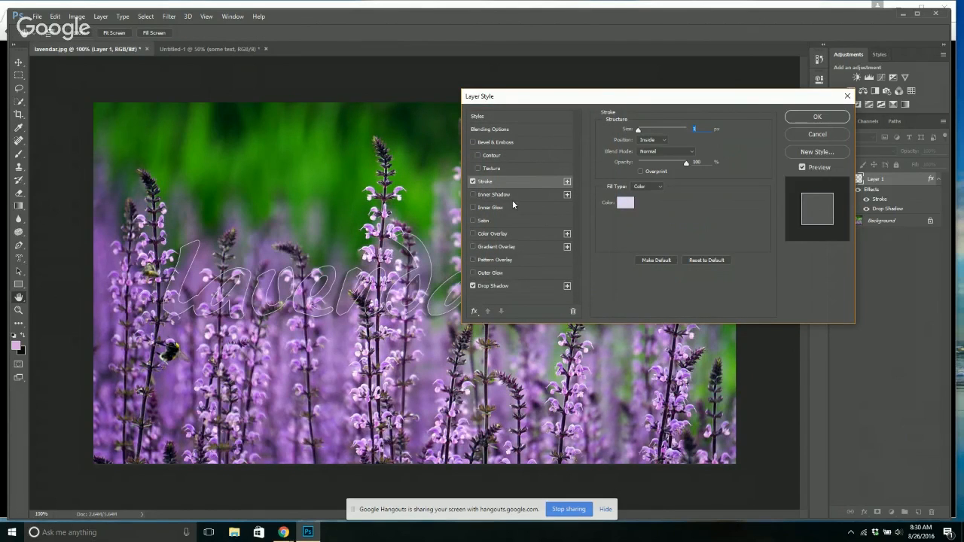
Add a Bevel & Emboss effect to Layer 1's letters and move them up over the green background.
left_click(494, 143)
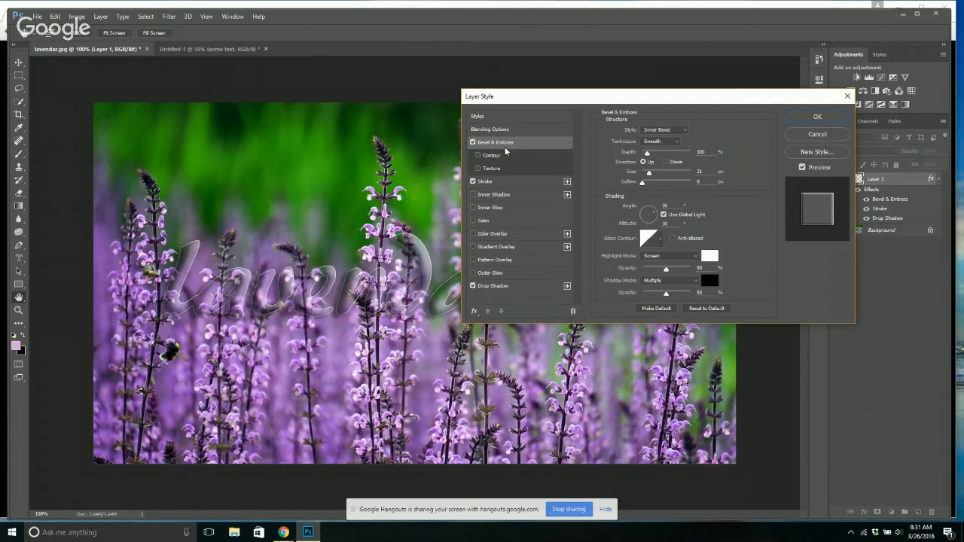
left_click(809, 118)
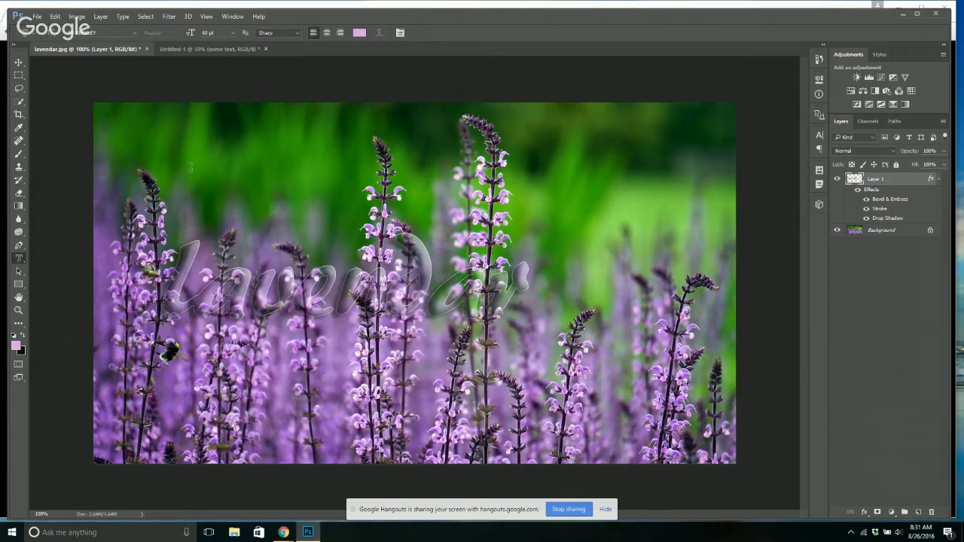
left_click(19, 63)
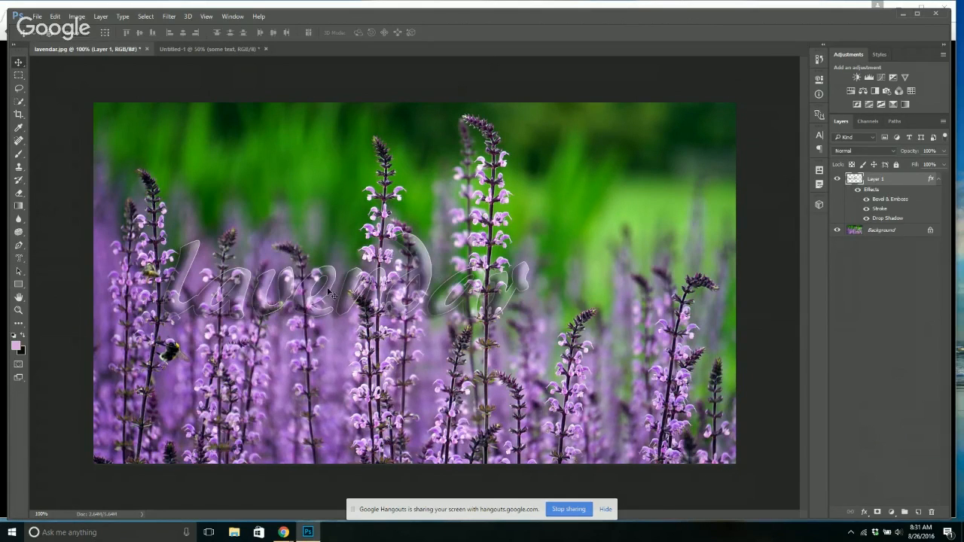
left_click_drag(324, 287, 301, 198)
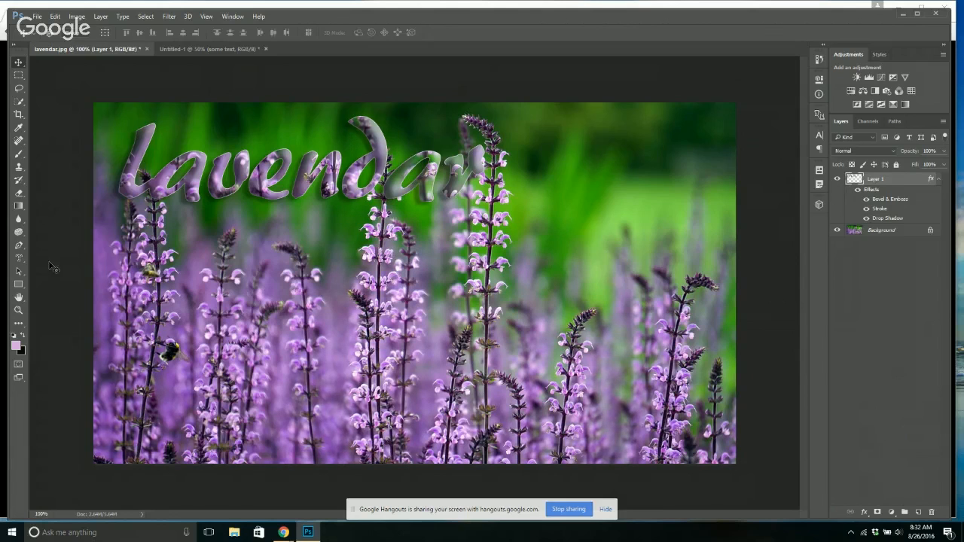
Add the word "lavendar" as pale pink 60 pt horizontal type over the flowers and commit it.
left_click_drag(17, 261, 58, 261)
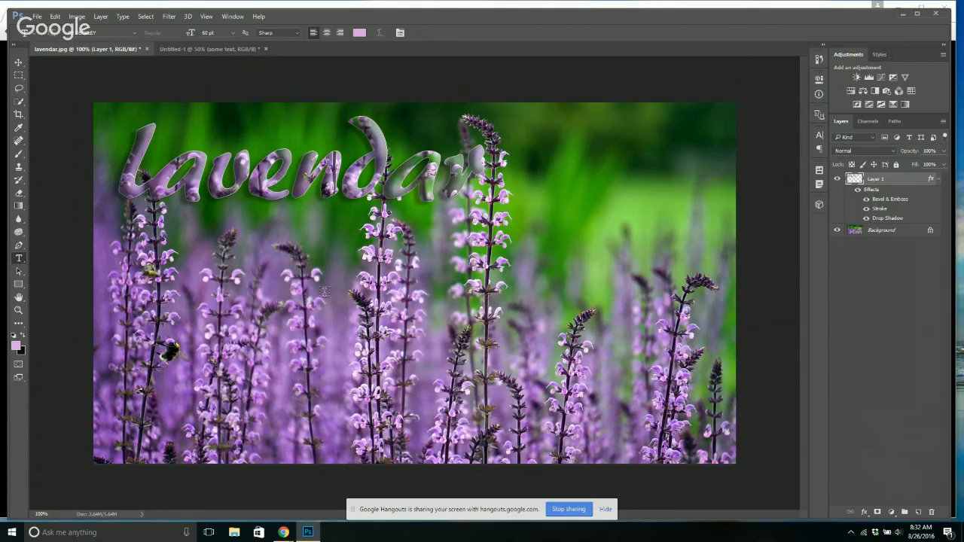
left_click(308, 301)
type("lavendar")
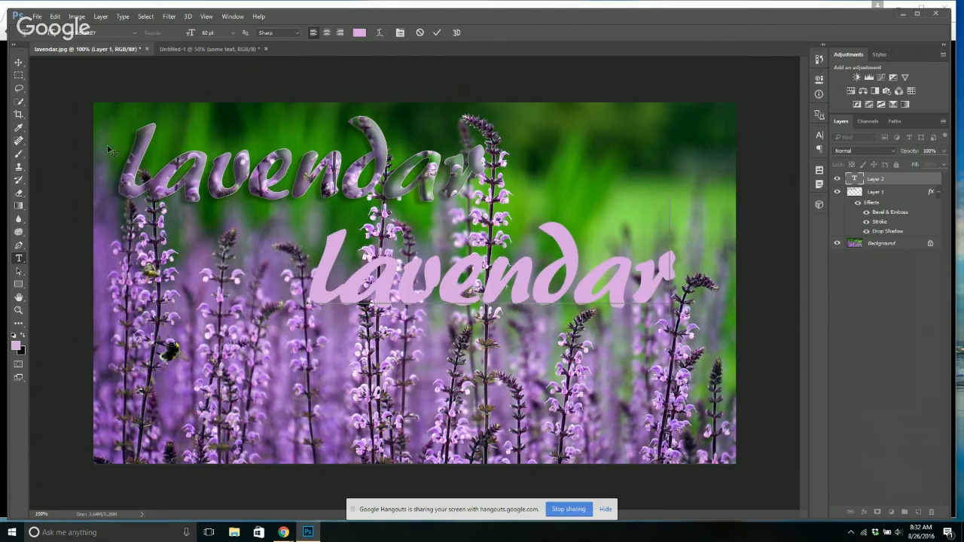
left_click(18, 62)
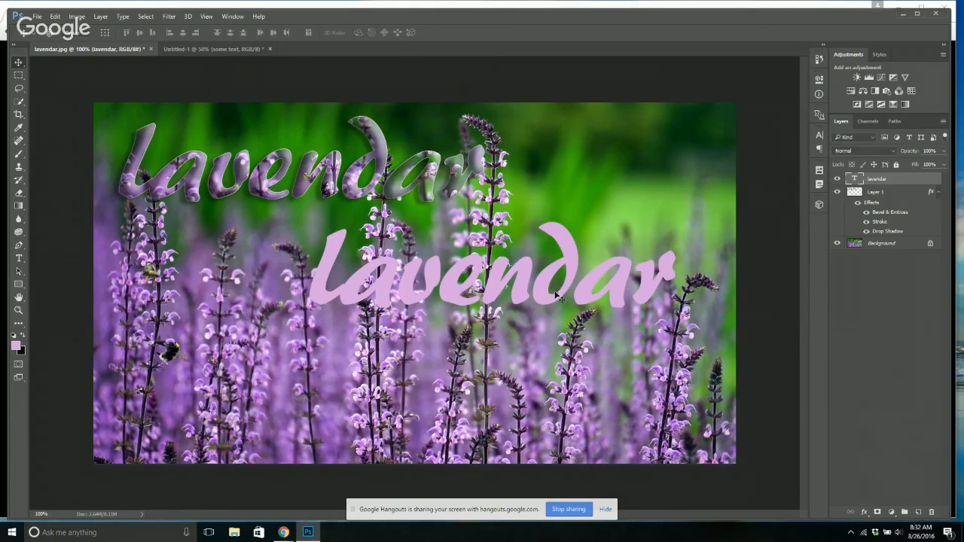
Copy Layer 1's bevel, stroke and drop shadow effects to the lavendar text layer.
left_click(900, 205)
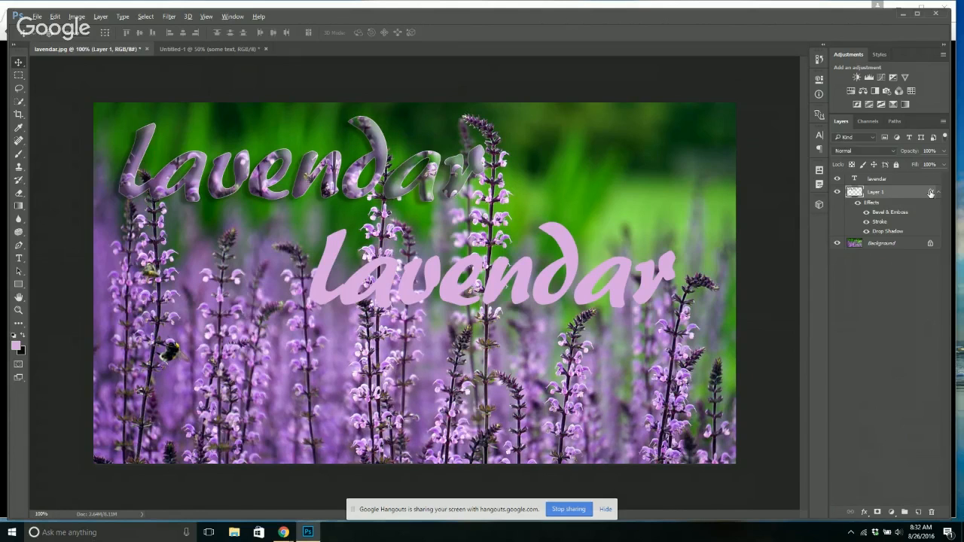
left_click_drag(930, 193, 931, 180)
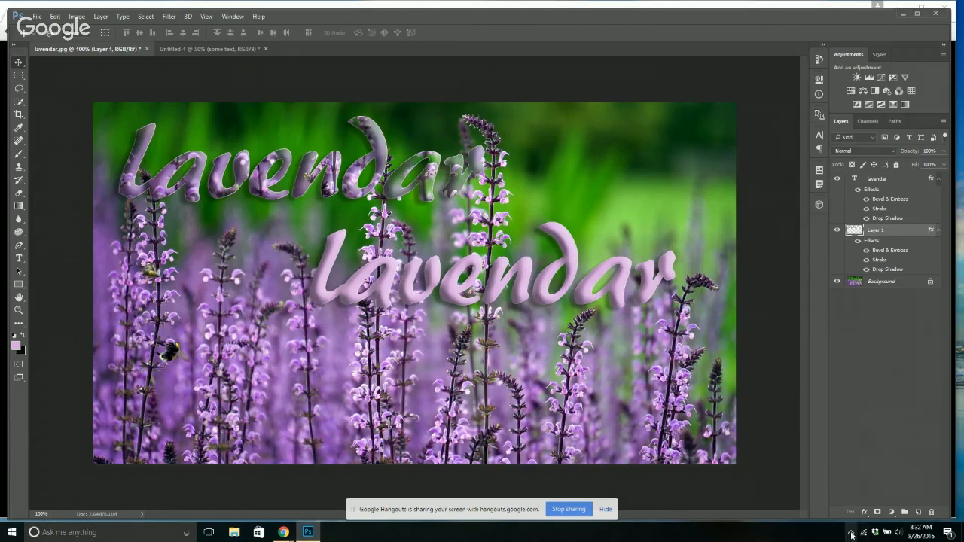
left_click(864, 512)
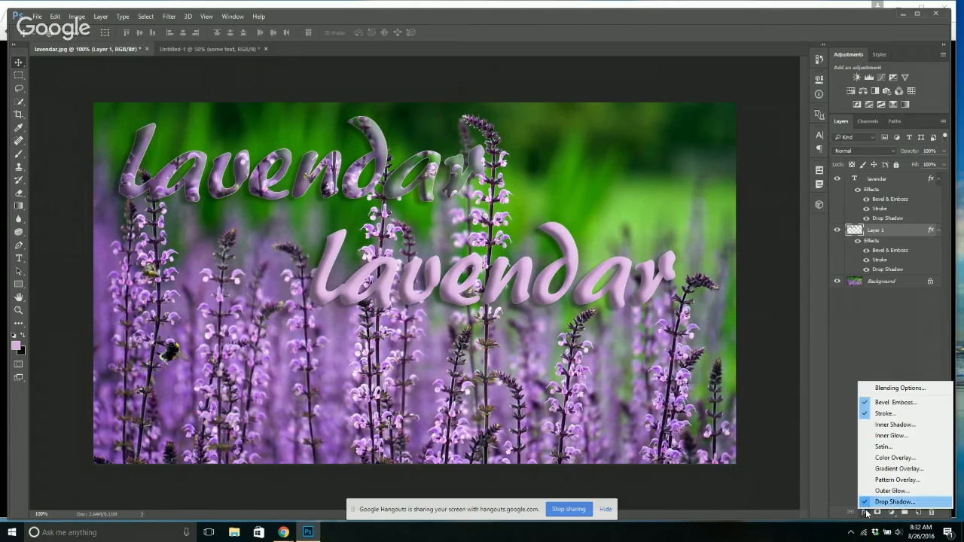
left_click(865, 512)
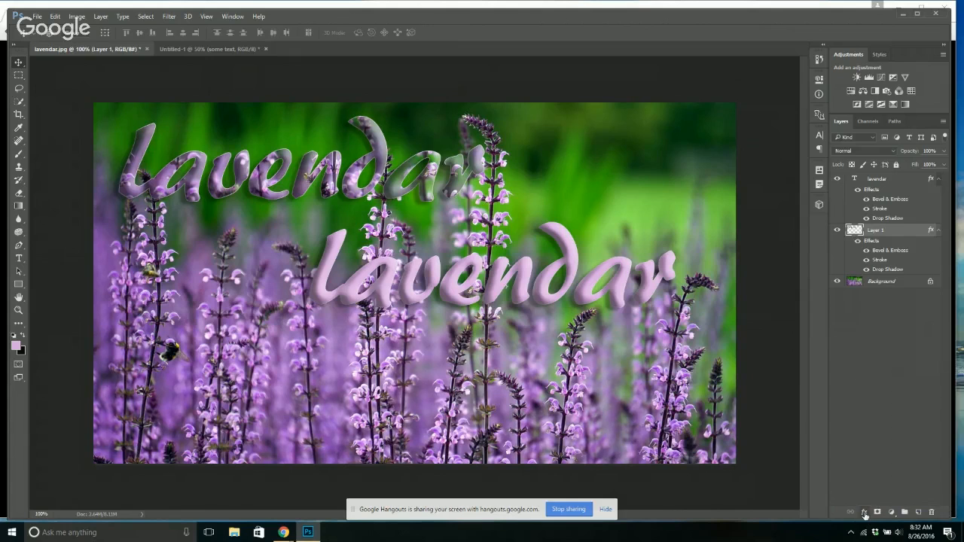
left_click(865, 506)
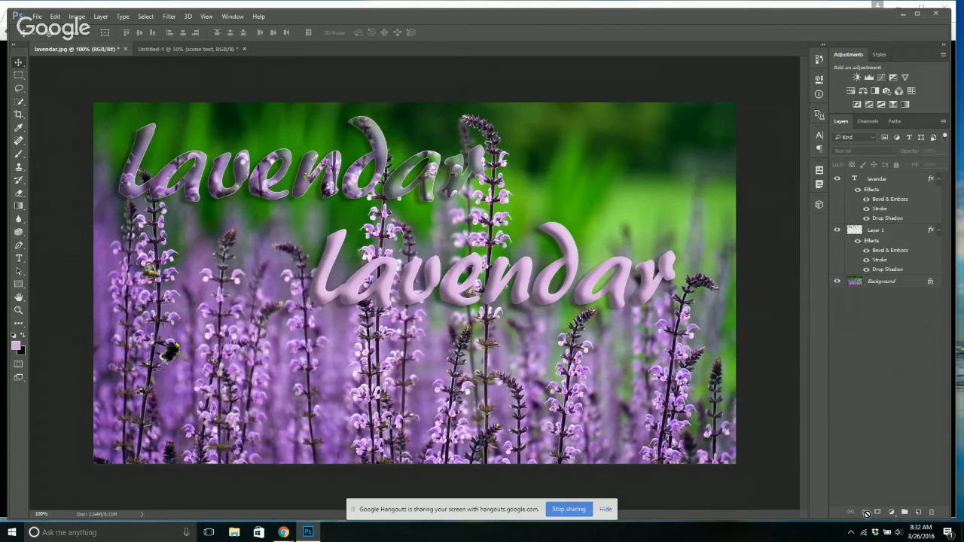
left_click(894, 192)
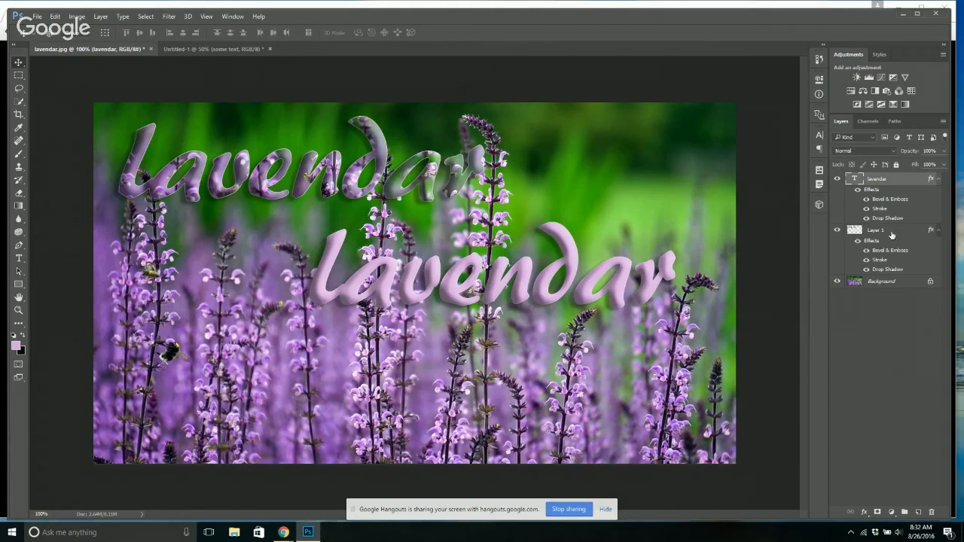
left_click(891, 234)
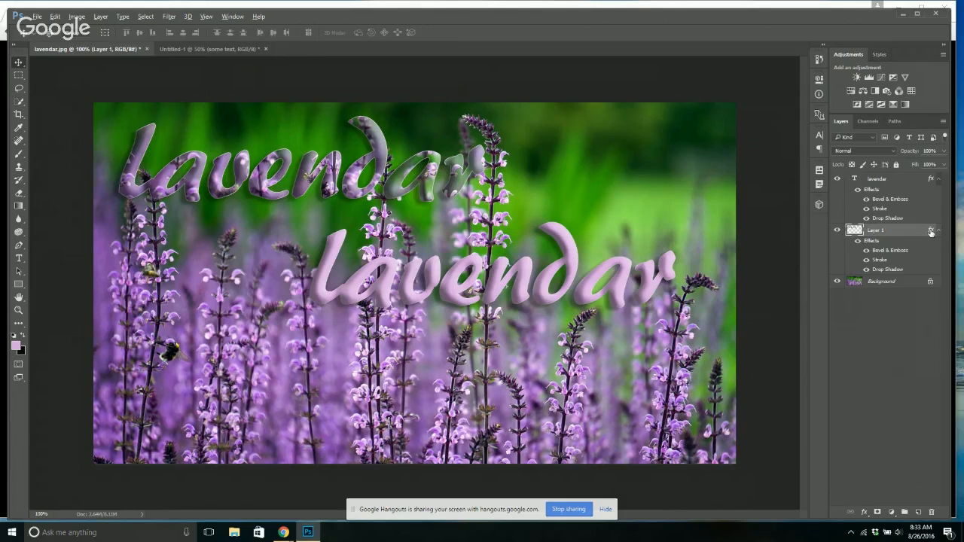
mouse_move(930, 233)
left_mouse_down()
mouse_move(928, 180)
mouse_move(922, 232)
left_mouse_up()
Switch to the Photoshop Text presentation in Chrome and advance from Pic in Text to the 3D Text slide.
mouse_move(283, 533)
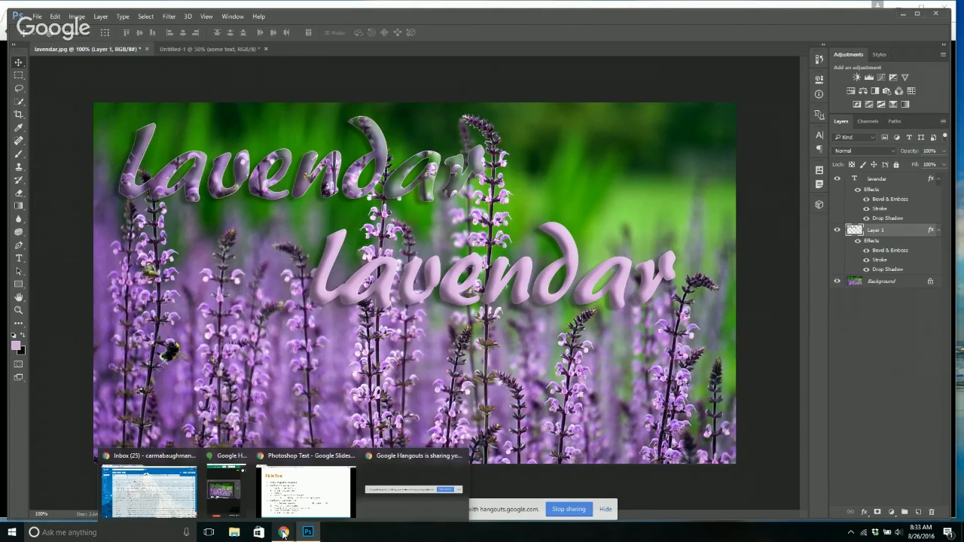
left_click(291, 505)
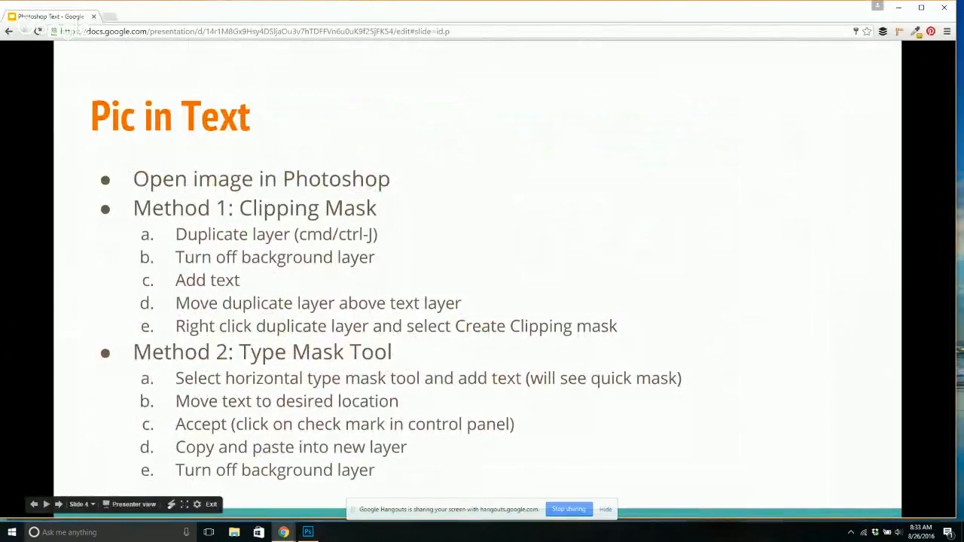
left_click(438, 340)
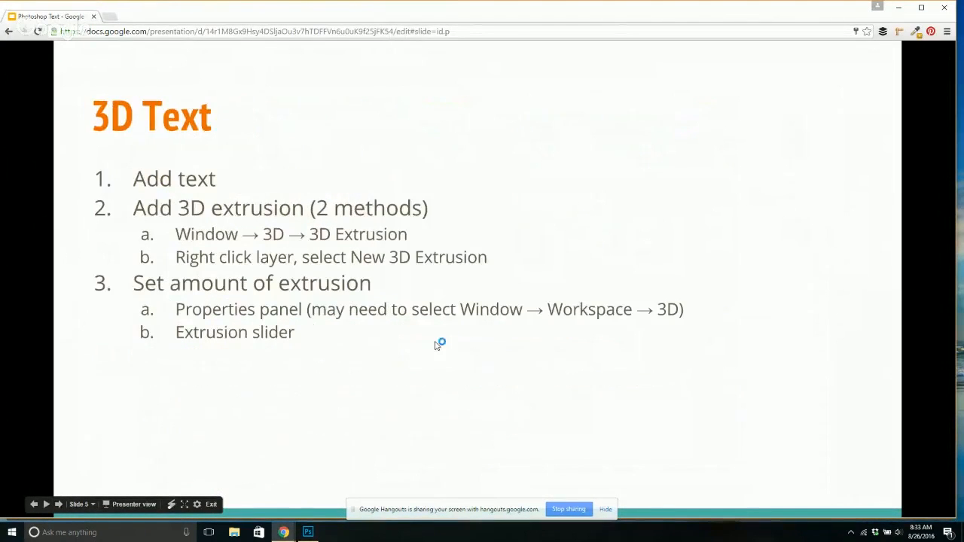
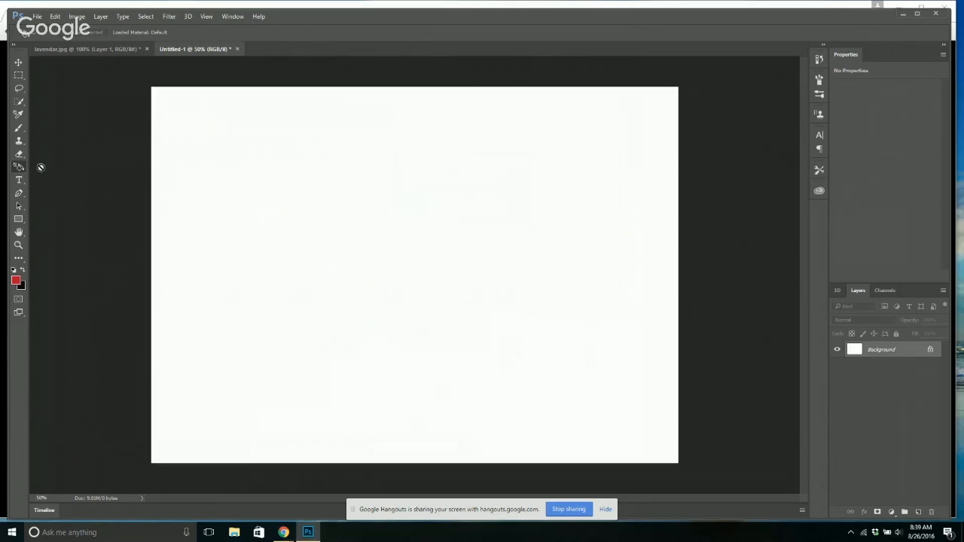
Switch the workspace from 3D to Essentials (Default).
left_click(231, 16)
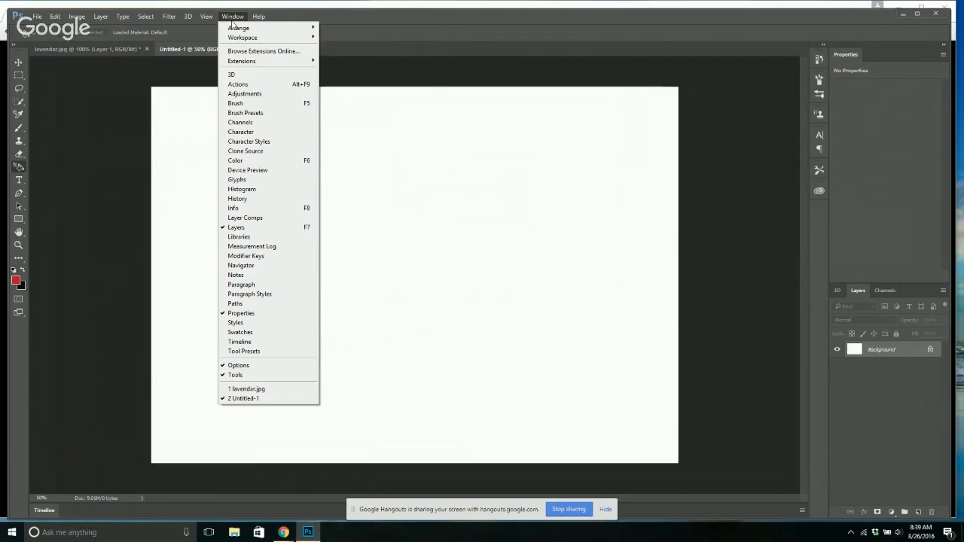
mouse_move(239, 38)
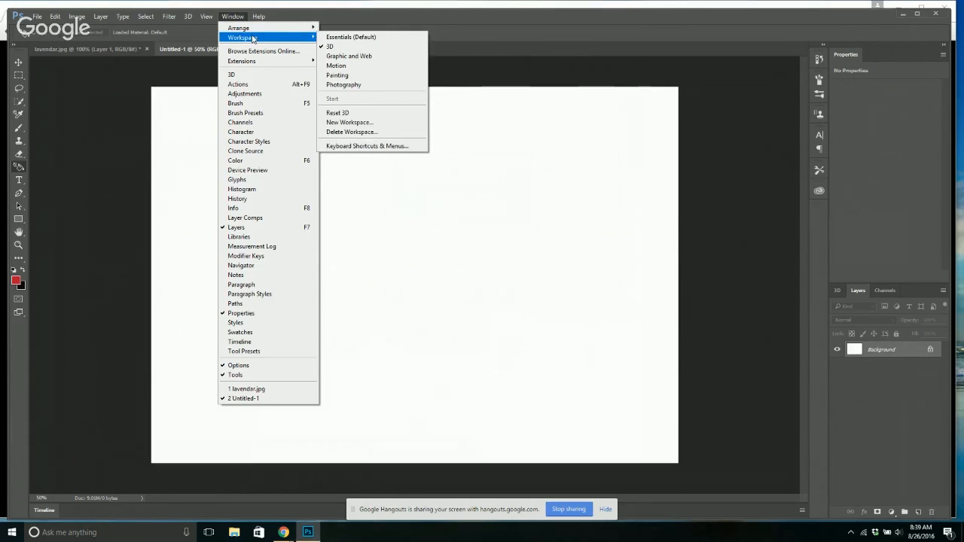
left_click(347, 37)
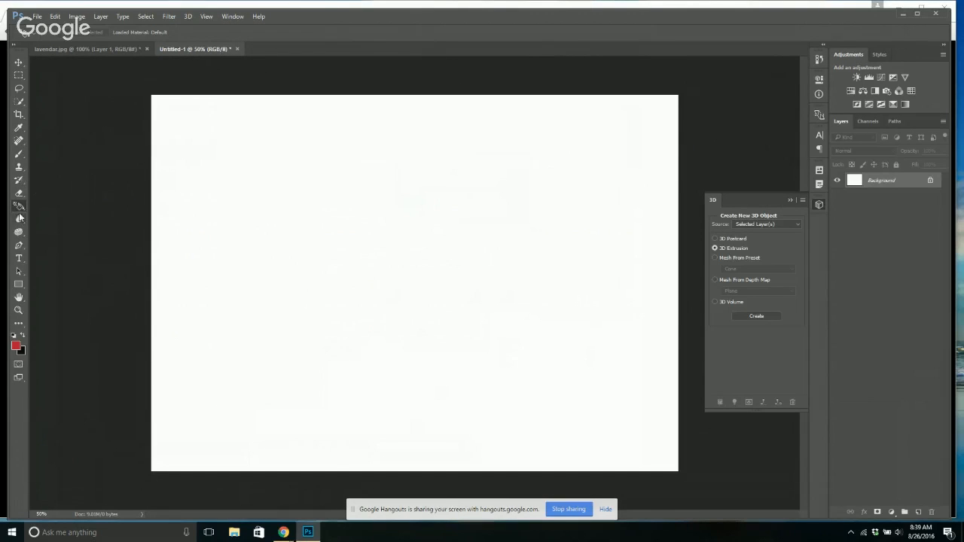
Activate the Gradient Tool in place of the 3D Material Drop Tool and collapse the 3D panel.
left_click(19, 206)
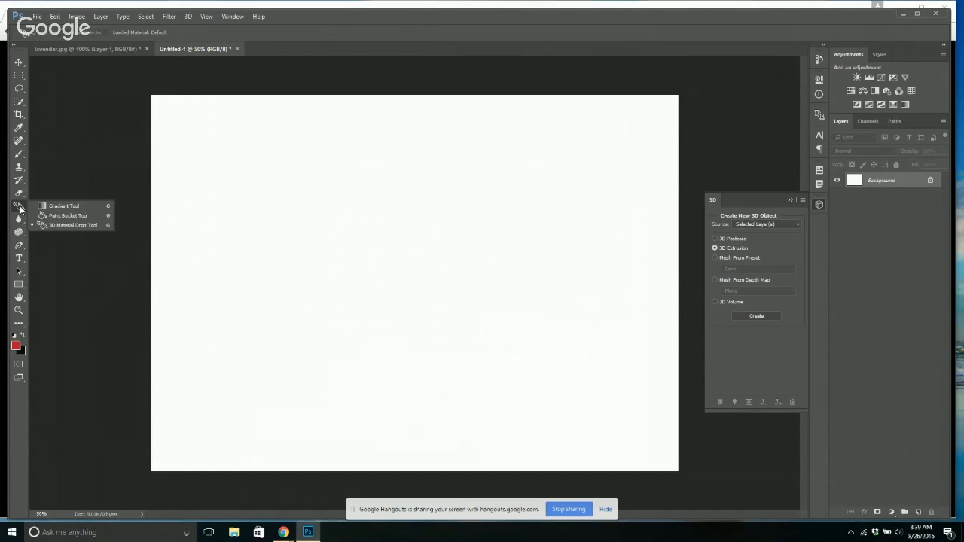
left_click(63, 206)
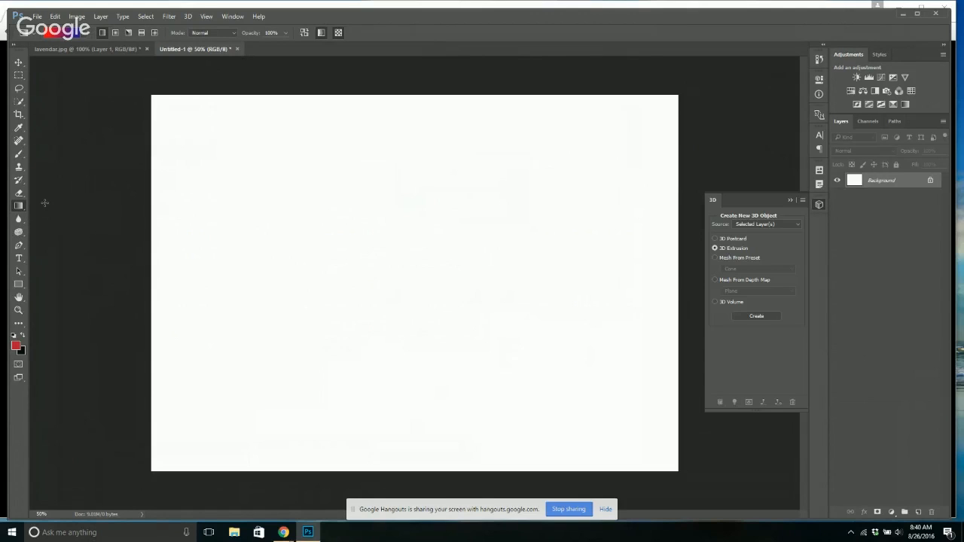
left_click(790, 199)
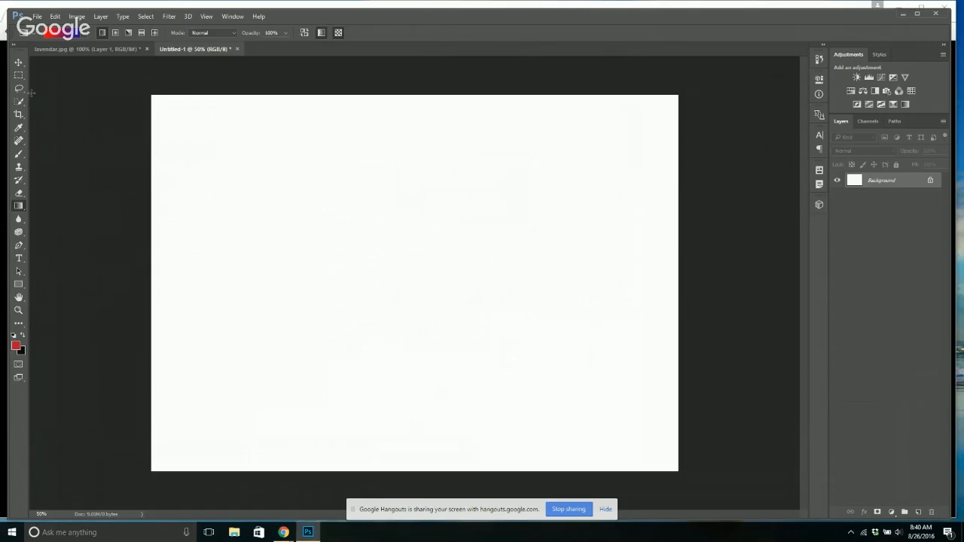
Draw an open wavy path with three curved anchor points across the upper part of the blank canvas.
left_click(19, 247)
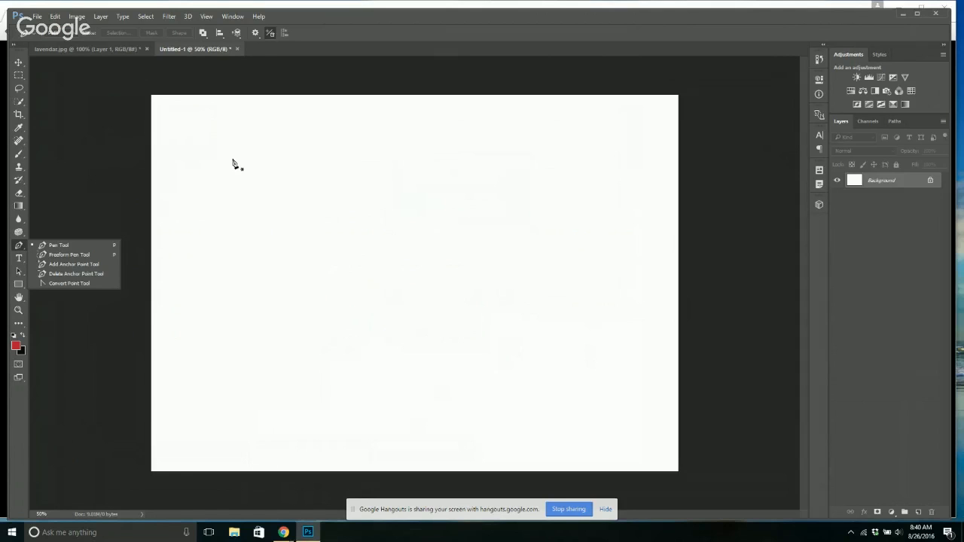
left_click(225, 197)
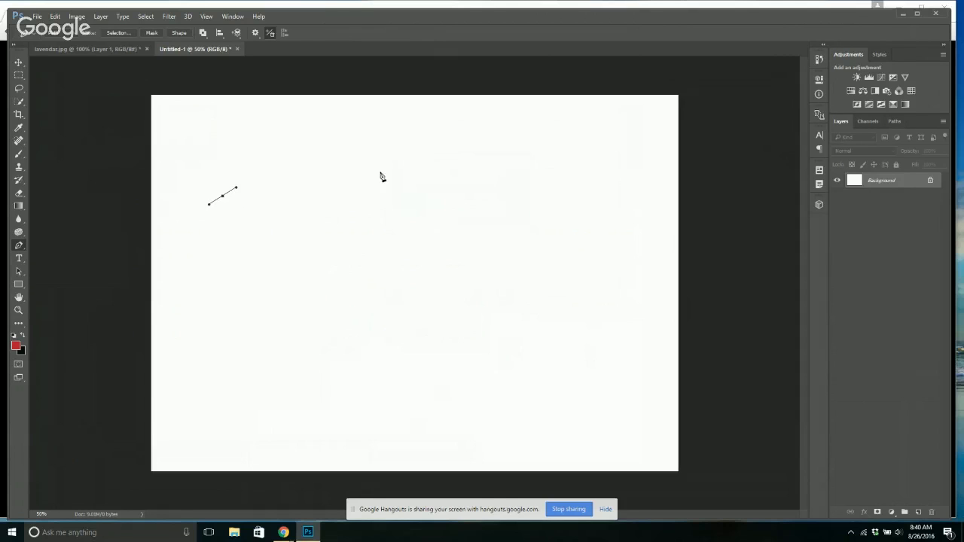
left_click_drag(381, 172, 399, 192)
left_click_drag(524, 198, 554, 184)
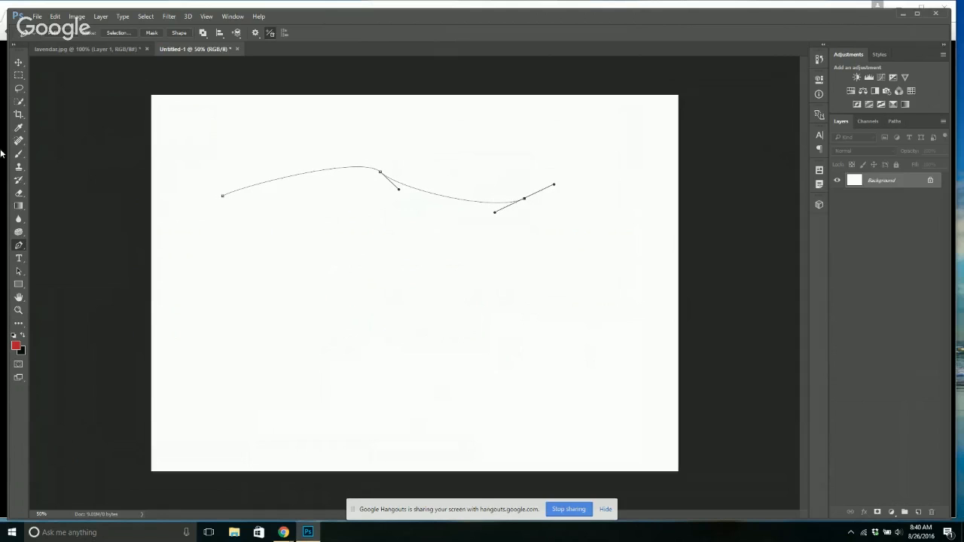
left_click(19, 63)
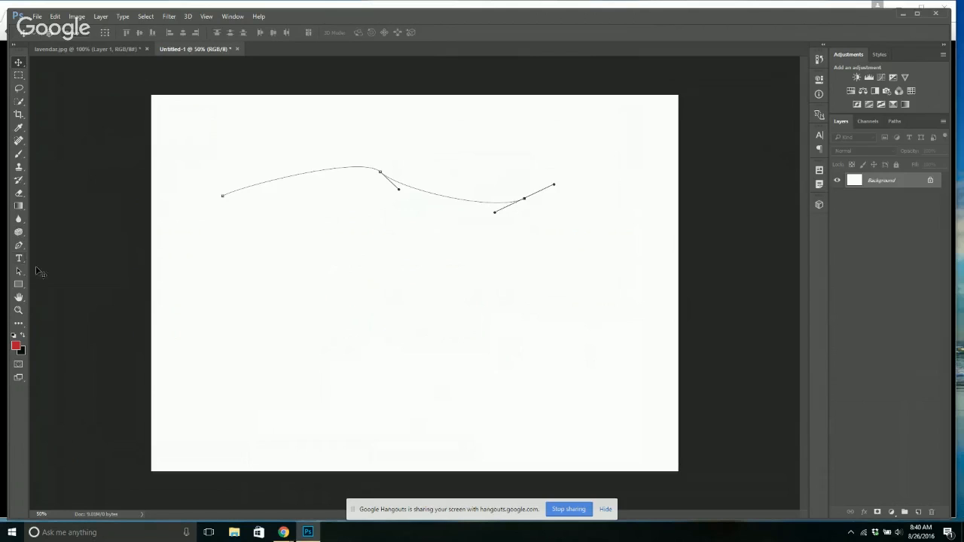
Enter the text "text goes" in red 60 pt type along the wavy path, starting near the path's left end.
left_click(19, 260)
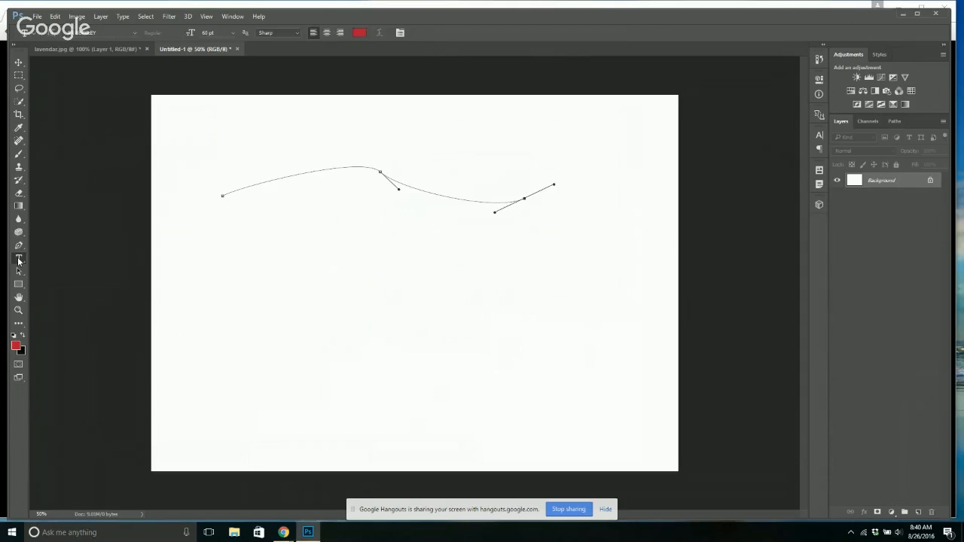
left_click(238, 190)
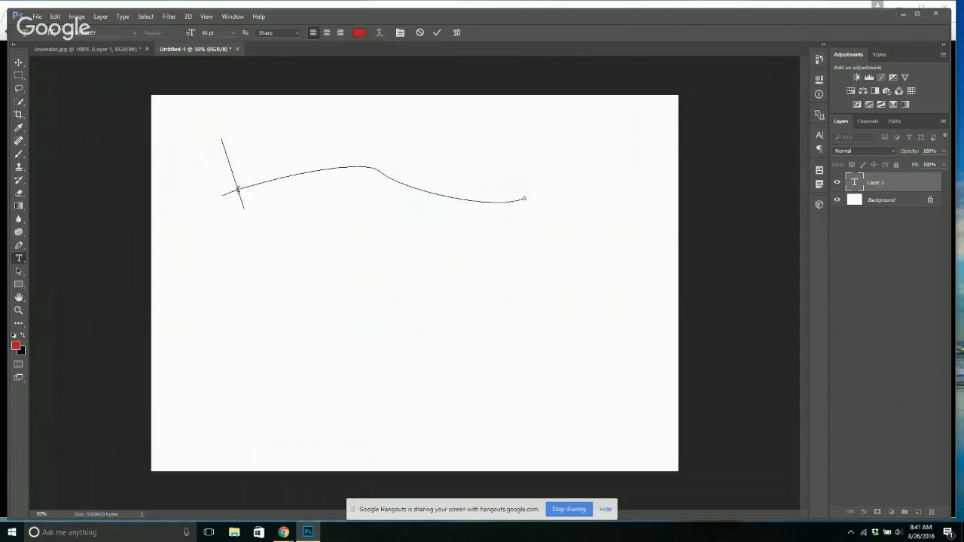
type("text te")
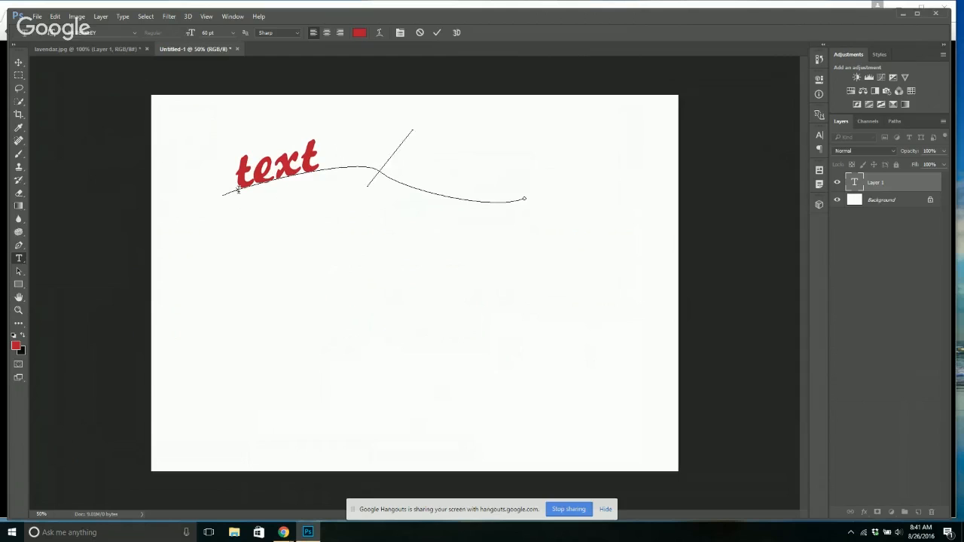
key("BackSpace")
key("BackSpace")
type("goex")
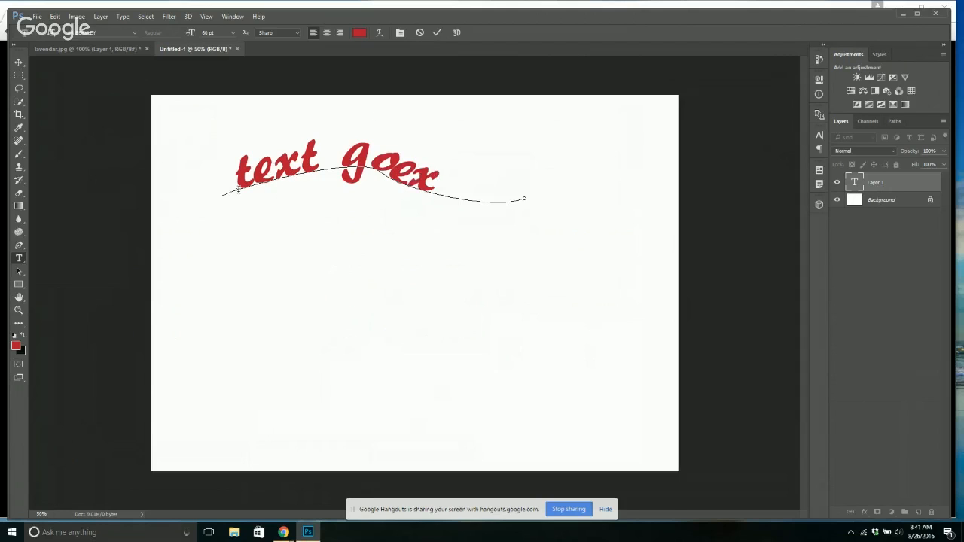
key("BackSpace")
type("s her")
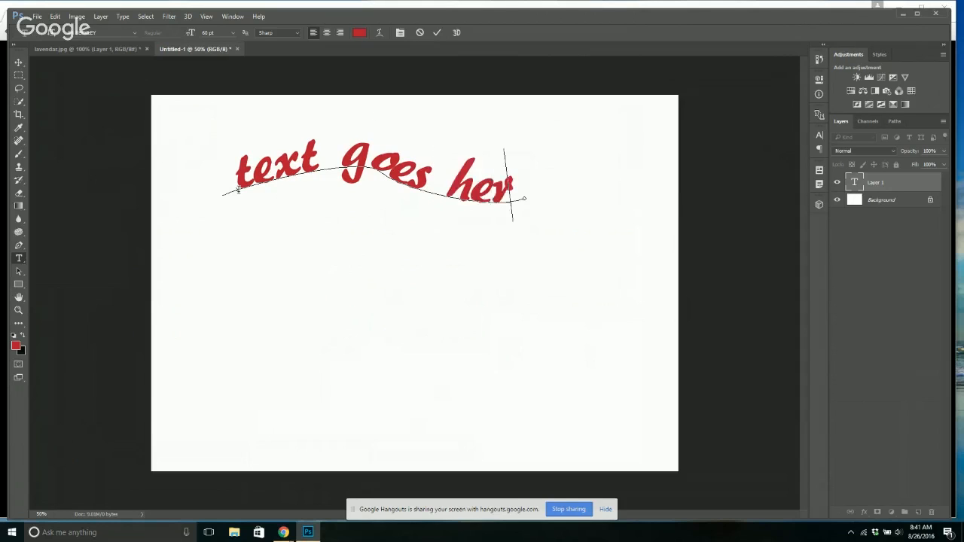
key("BackSpace")
key("BackSpace")
key("BackSpace")
key("BackSpace")
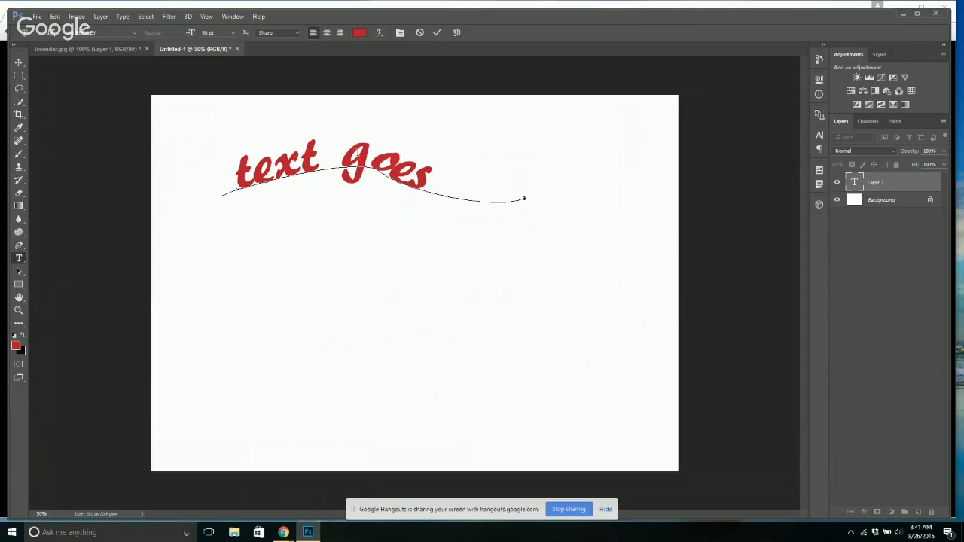
type("he")
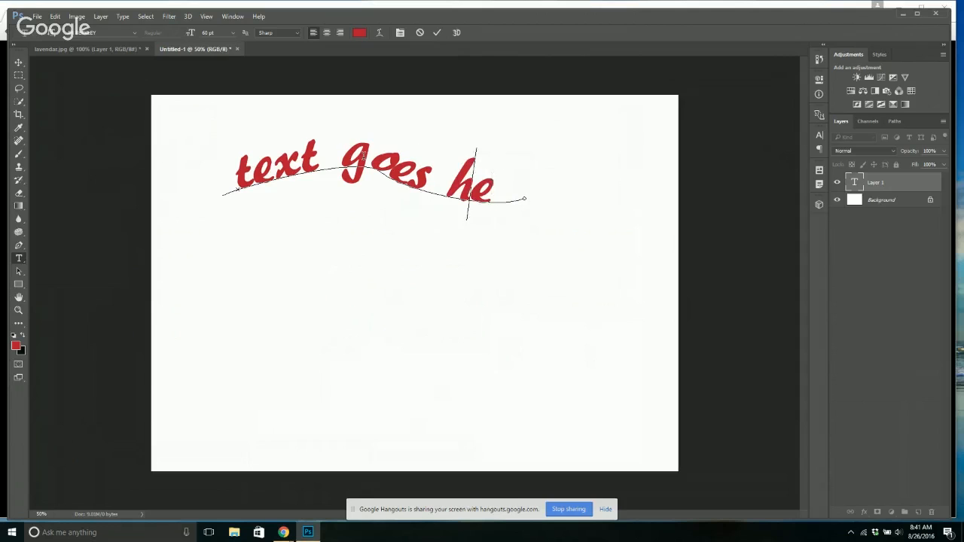
key("BackSpace")
key("BackSpace")
key("BackSpace")
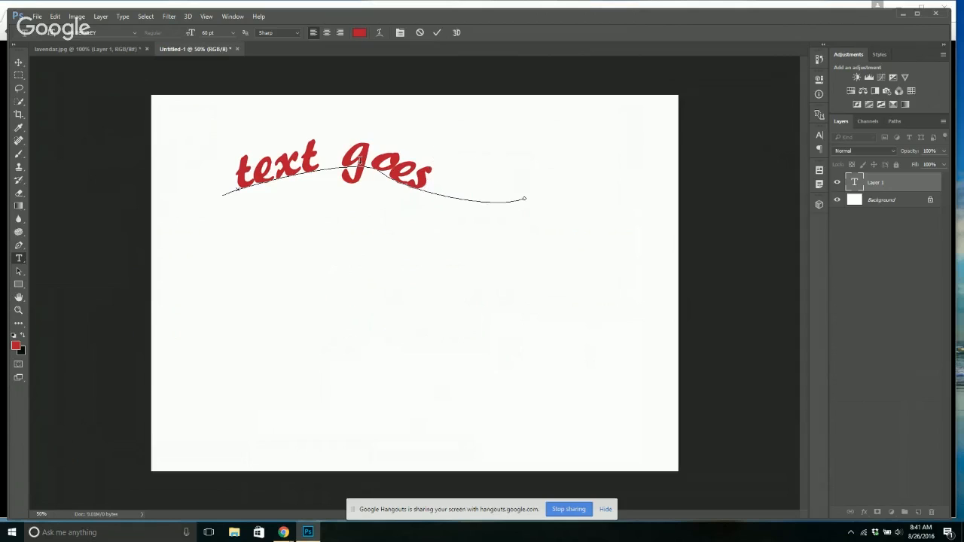
type("no")
key("BackSpace")
key("BackSpace")
key("BackSpace")
key("BackSpace")
key("BackSpace")
key("BackSpace")
key("BackSpace")
Commit the path text and move it slightly left on the canvas with the Move Tool.
left_click(18, 62)
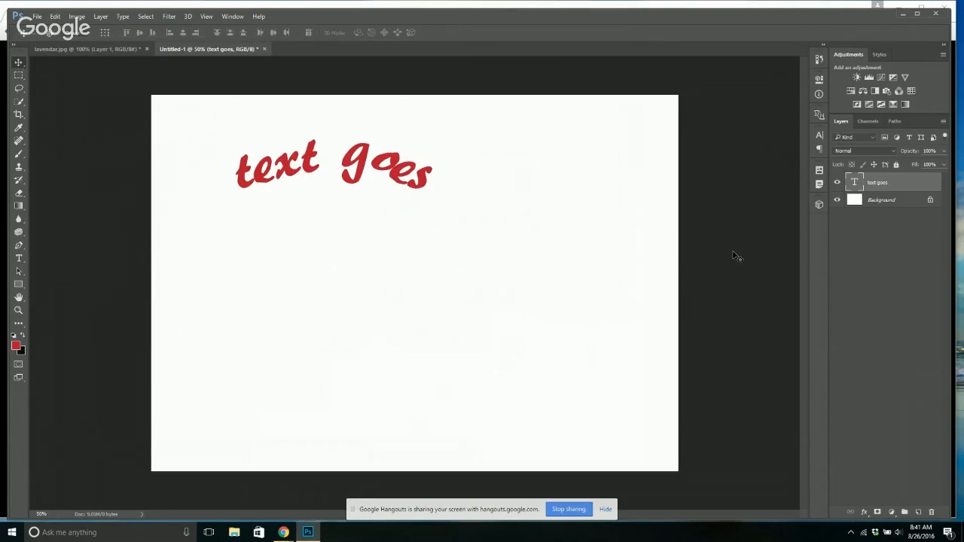
mouse_move(383, 163)
left_mouse_down()
mouse_move(451, 149)
mouse_move(375, 162)
left_mouse_up()
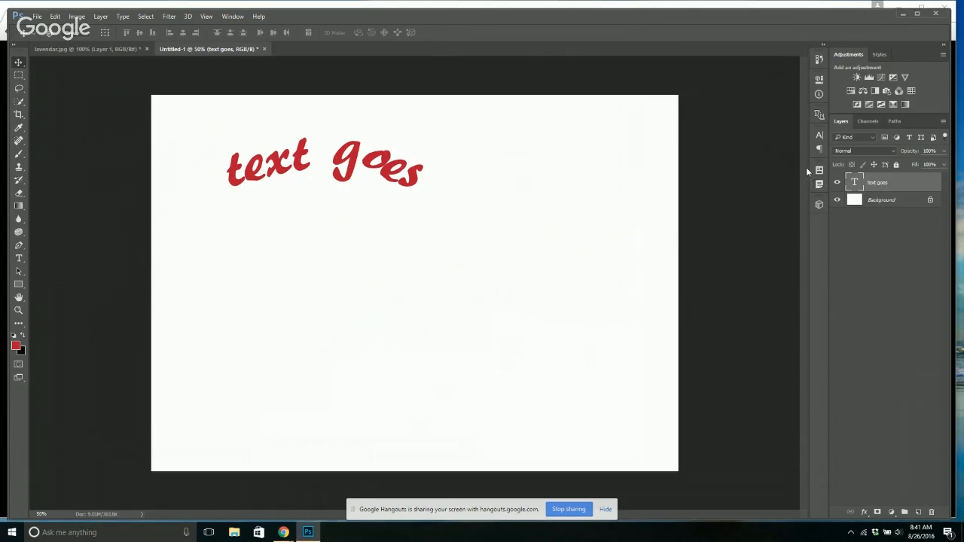
Slide the text's starting point to the right along the path's first curve with the Direct Selection Tool.
left_click(21, 272)
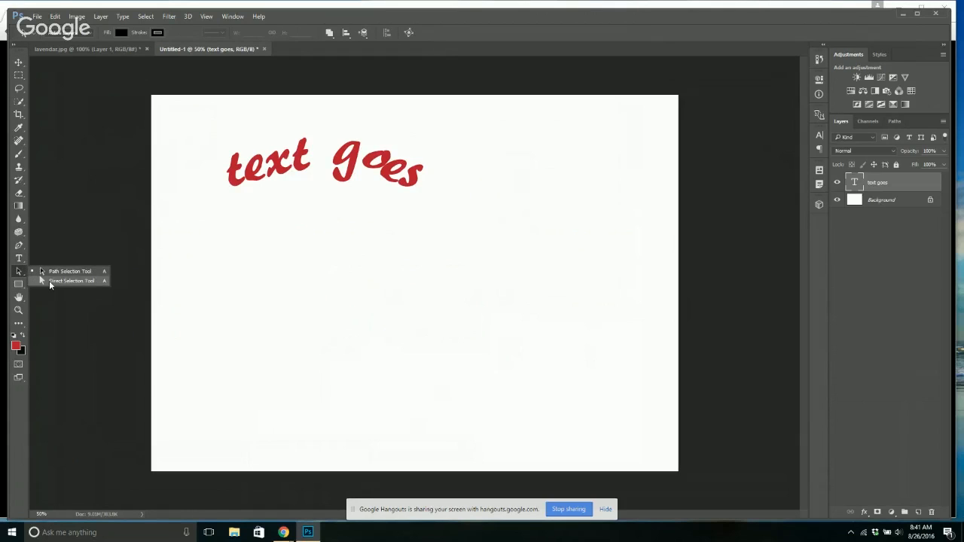
left_click(45, 271)
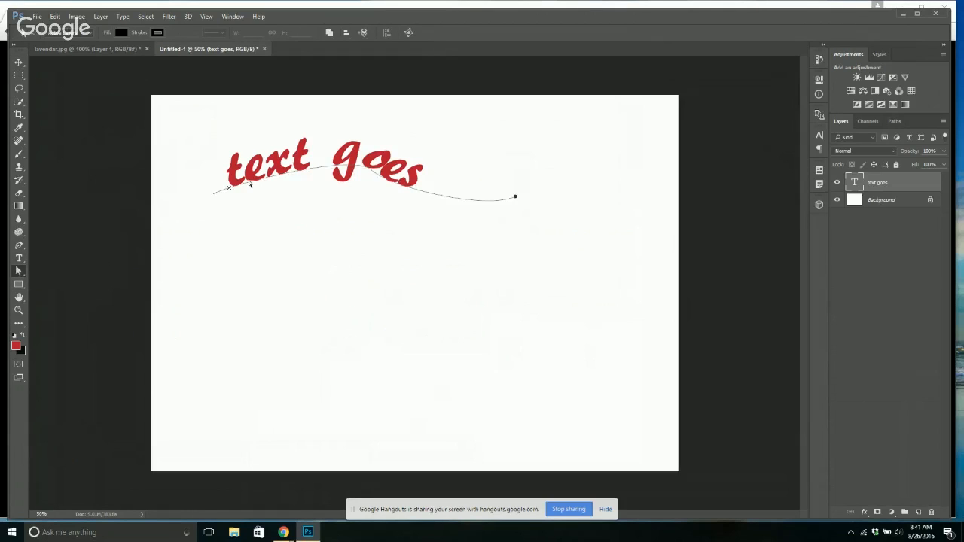
left_click(20, 273)
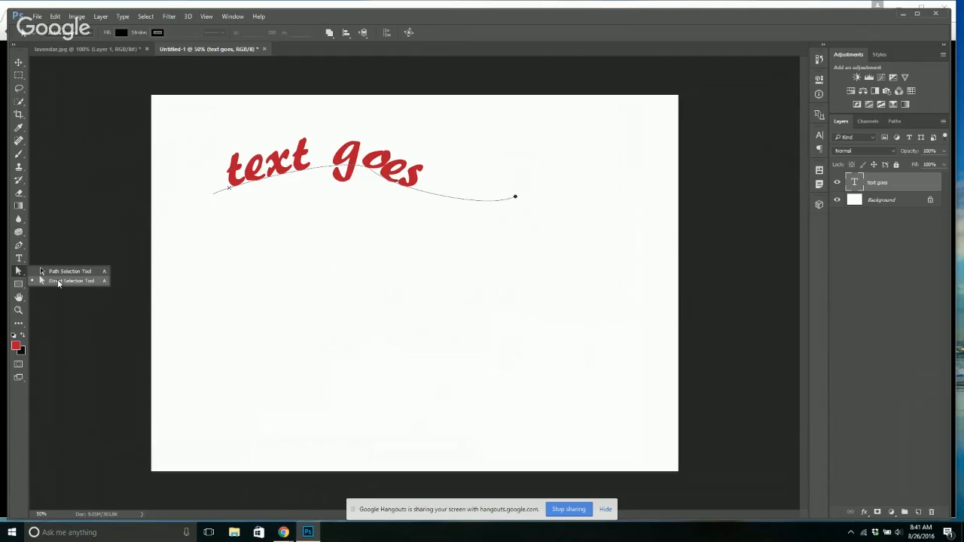
left_click(58, 282)
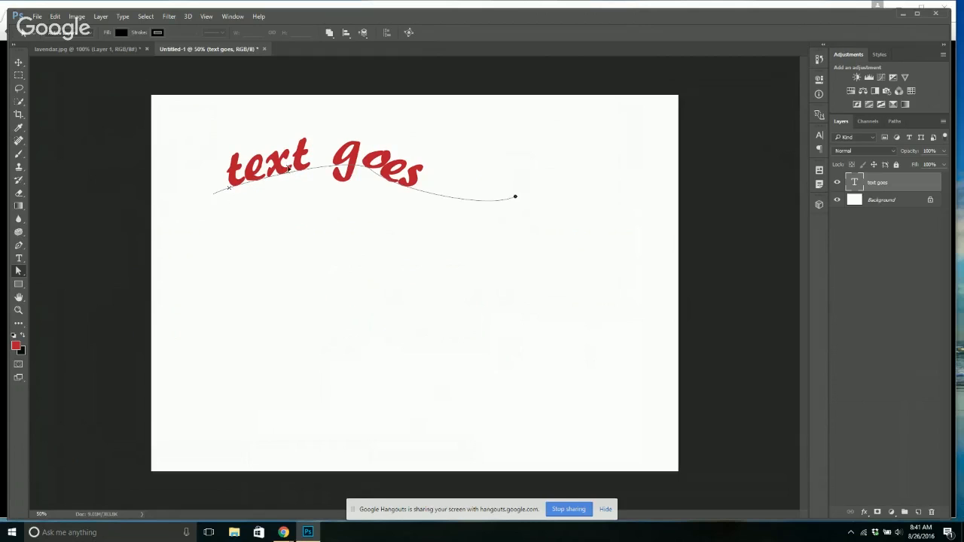
left_click_drag(288, 168, 288, 173)
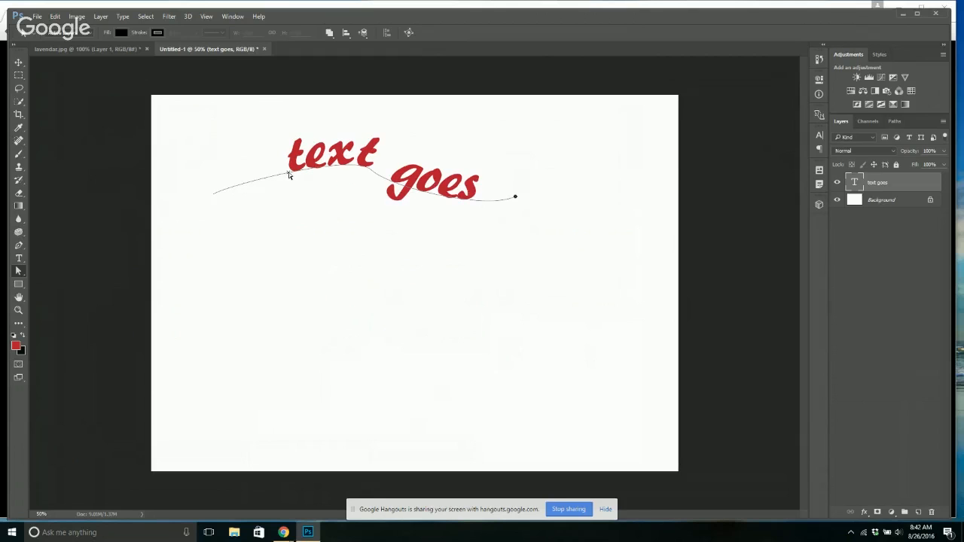
Reshape the text path by raising its first curve and end anchor, and slide the text start back toward the path's beginning.
left_click_drag(276, 172, 283, 154)
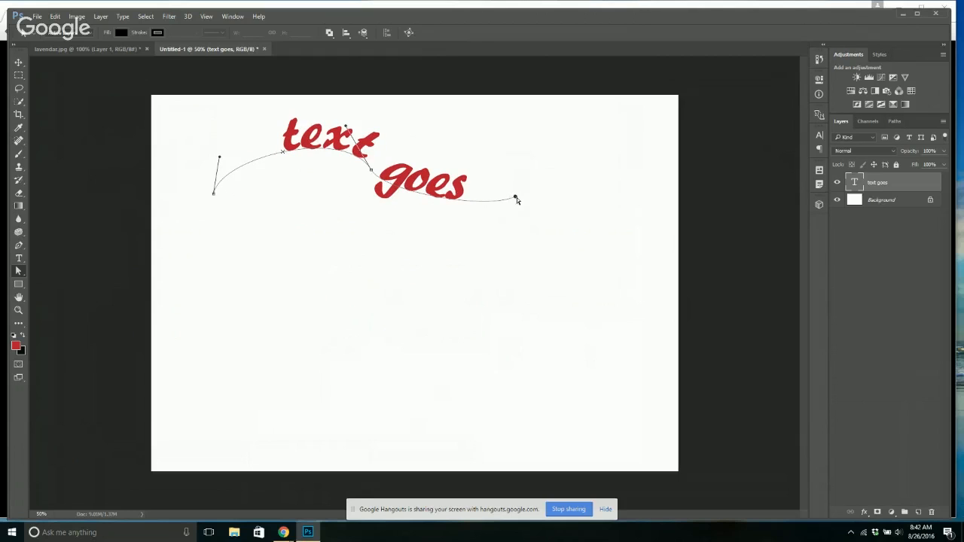
left_click_drag(516, 197, 542, 162)
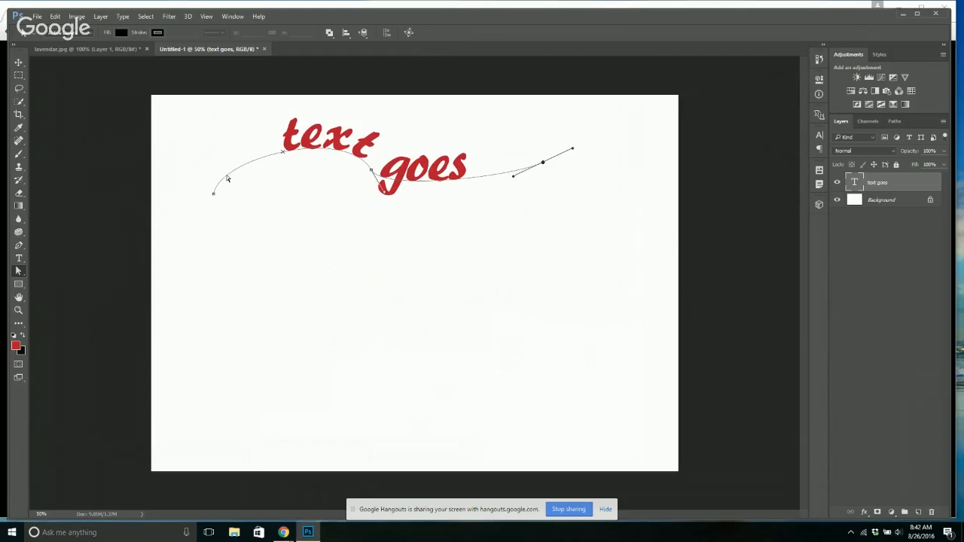
left_click(247, 159)
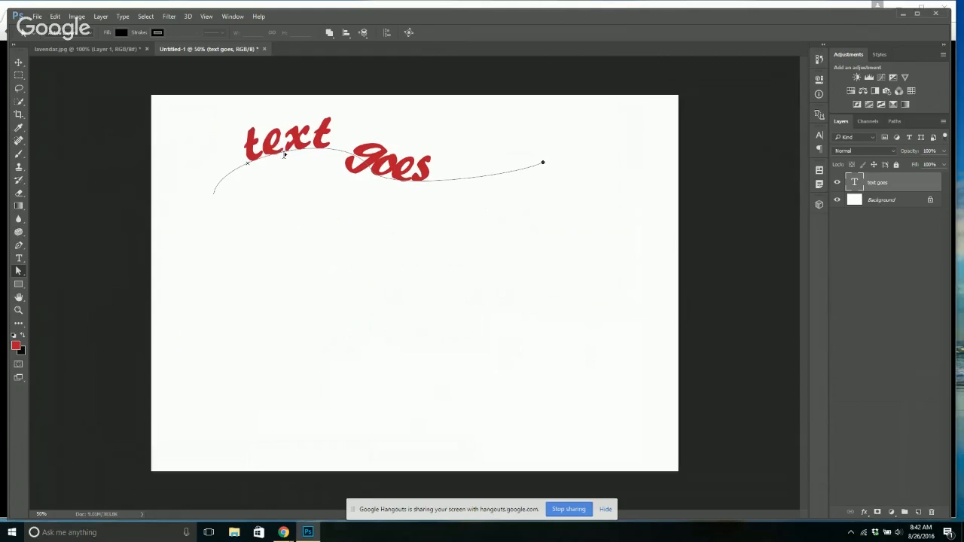
Draw a circle about 530 px in diameter below the path text with the Ellipse Tool and set its fill to none.
left_click(18, 285)
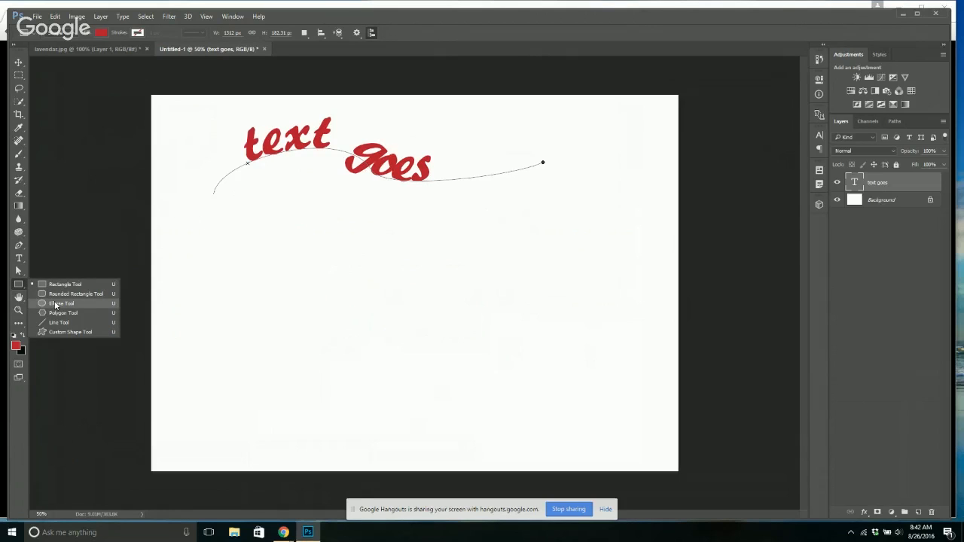
left_click(58, 304)
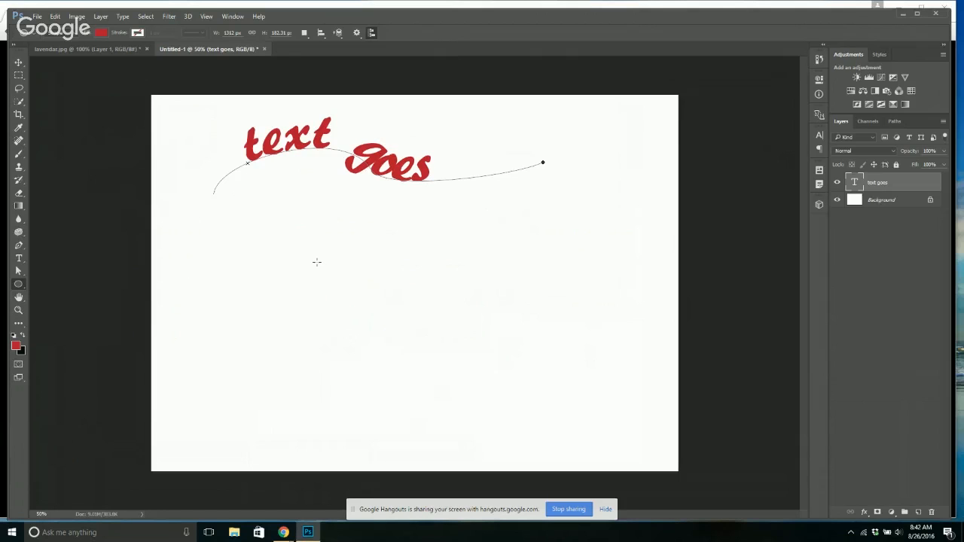
left_click_drag(319, 262, 519, 394)
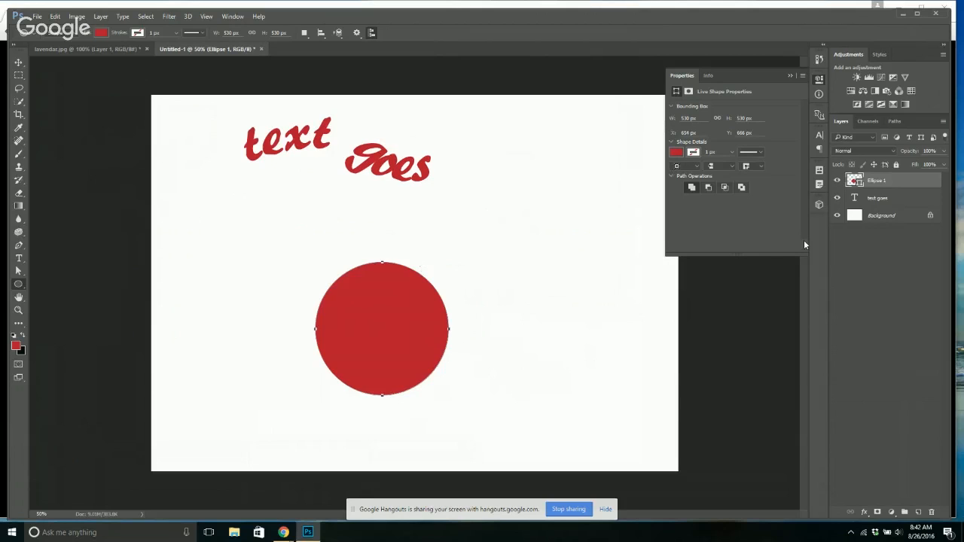
left_click(674, 153)
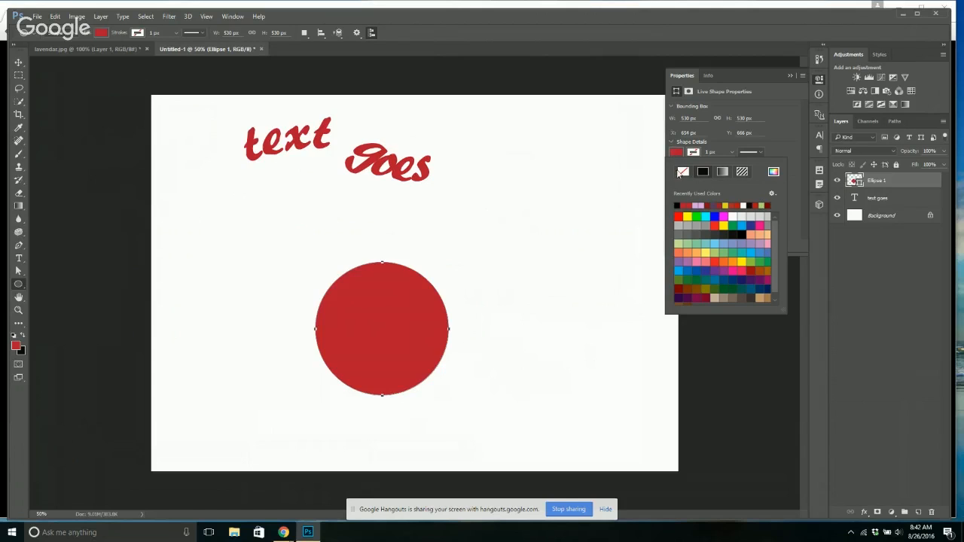
left_click(683, 173)
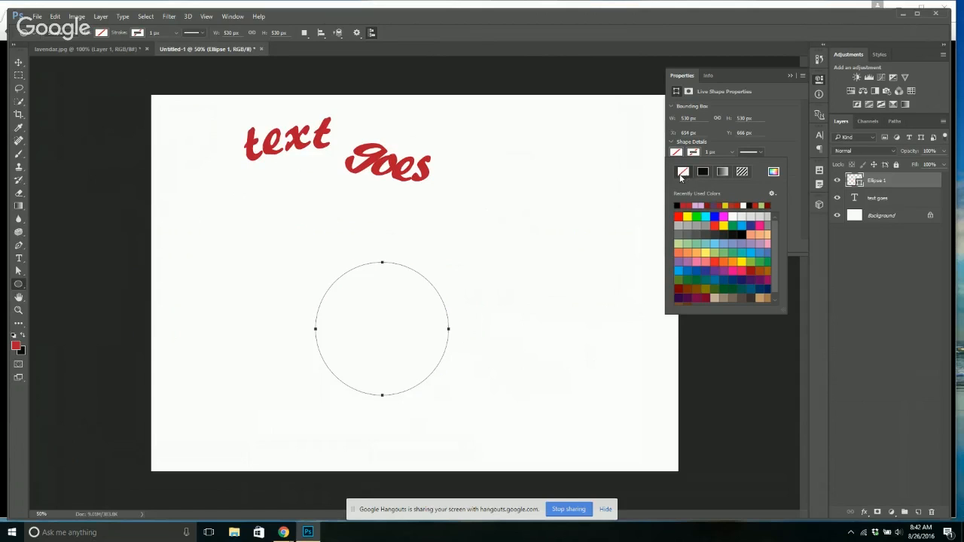
Try to enter 60 pt text inside the circle and delete that text layer.
left_click(20, 260)
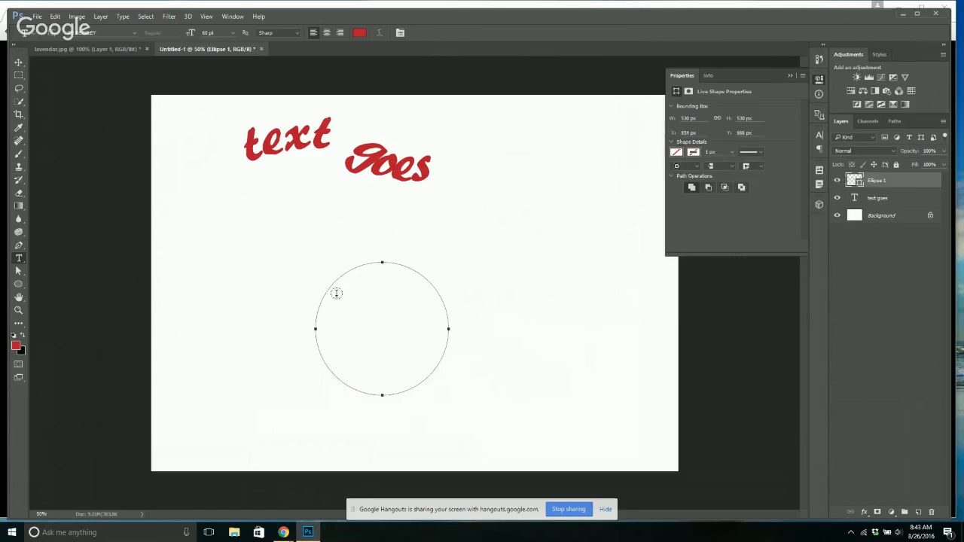
left_click(337, 294)
type("y")
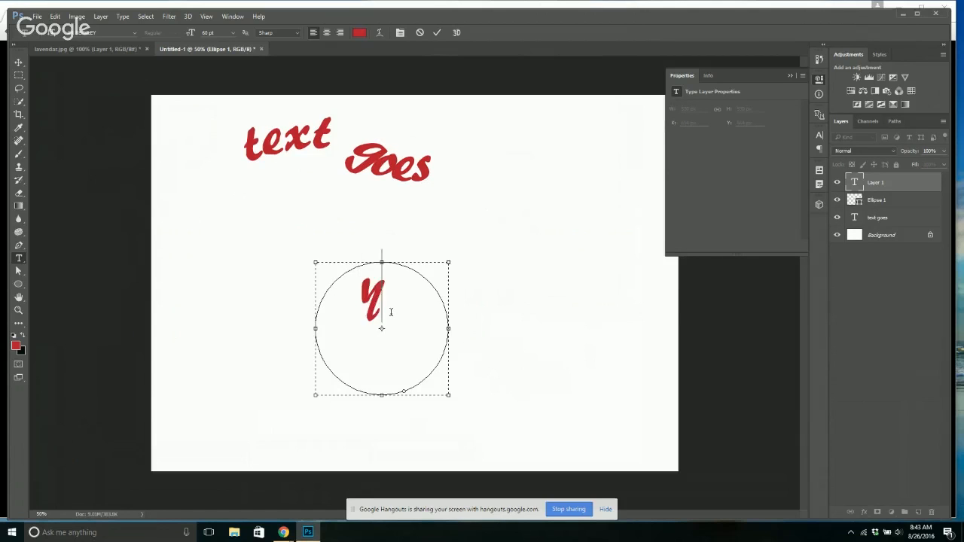
type("our text goes")
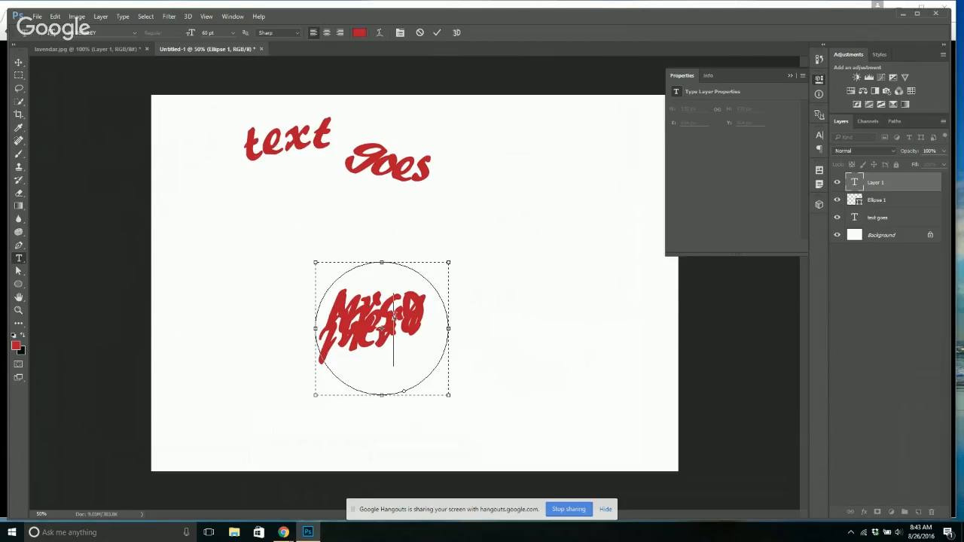
left_click_drag(375, 327, 328, 299)
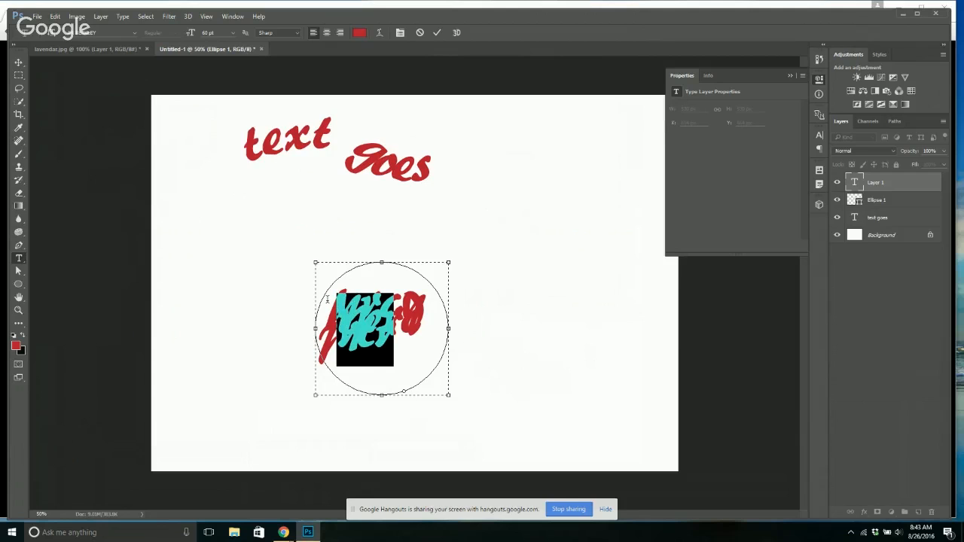
key("BackSpace")
key("ctrl+a")
left_click(884, 180)
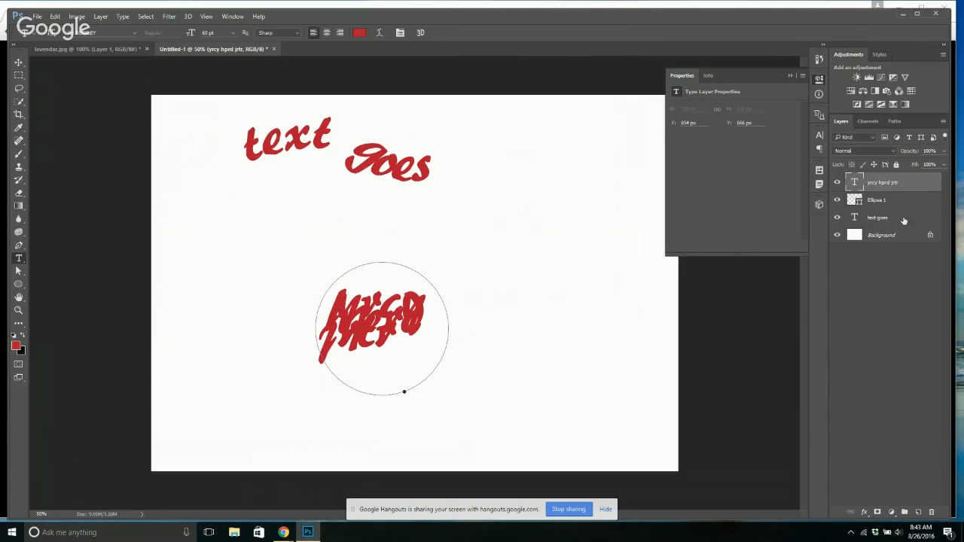
left_click(932, 512)
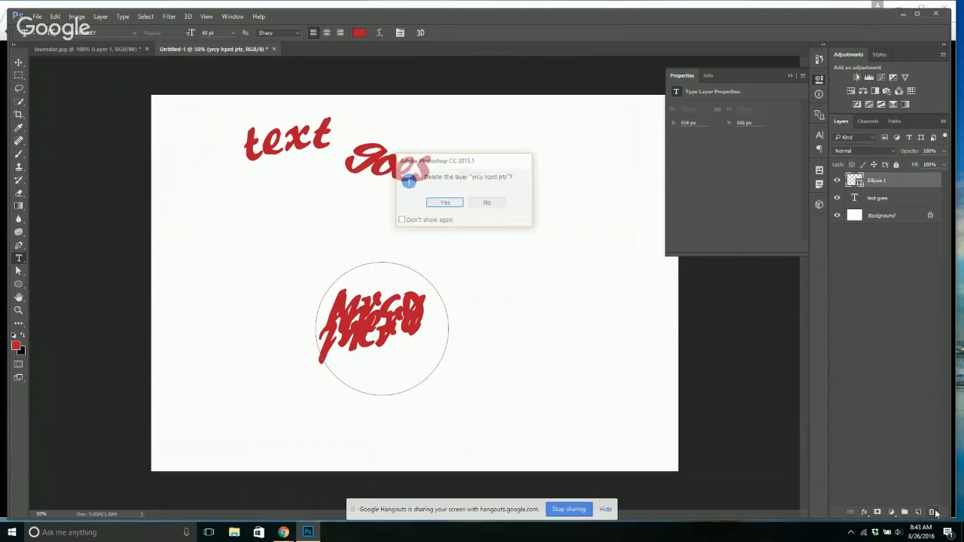
key("Return")
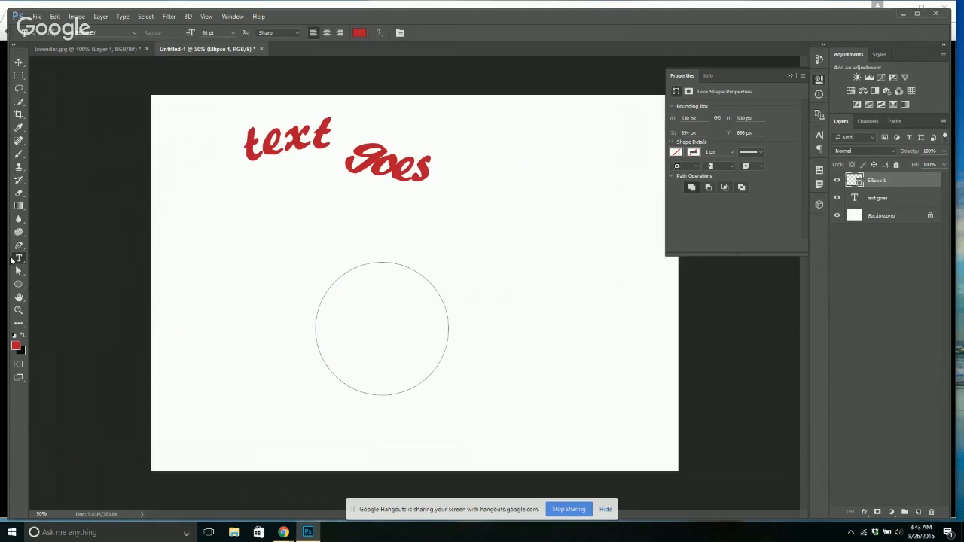
Enter "text around the circle" at 24 pt along the circle's outline, starting at its upper left, and commit it.
left_click(326, 290)
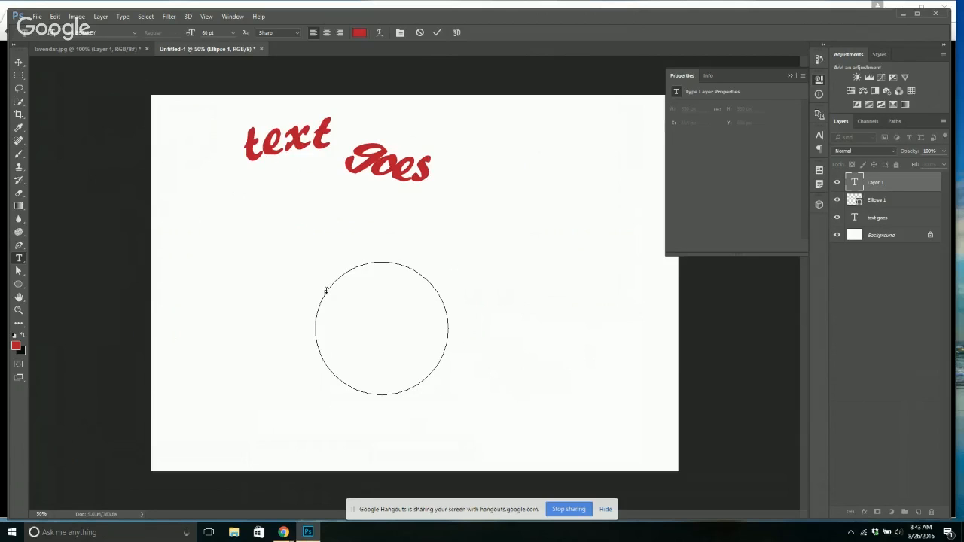
left_click(233, 32)
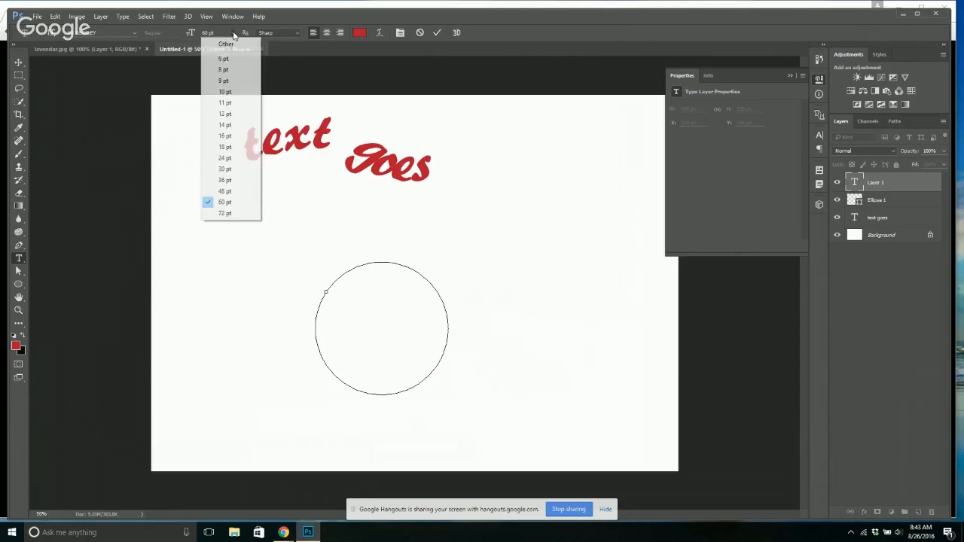
left_click(225, 158)
type("tex")
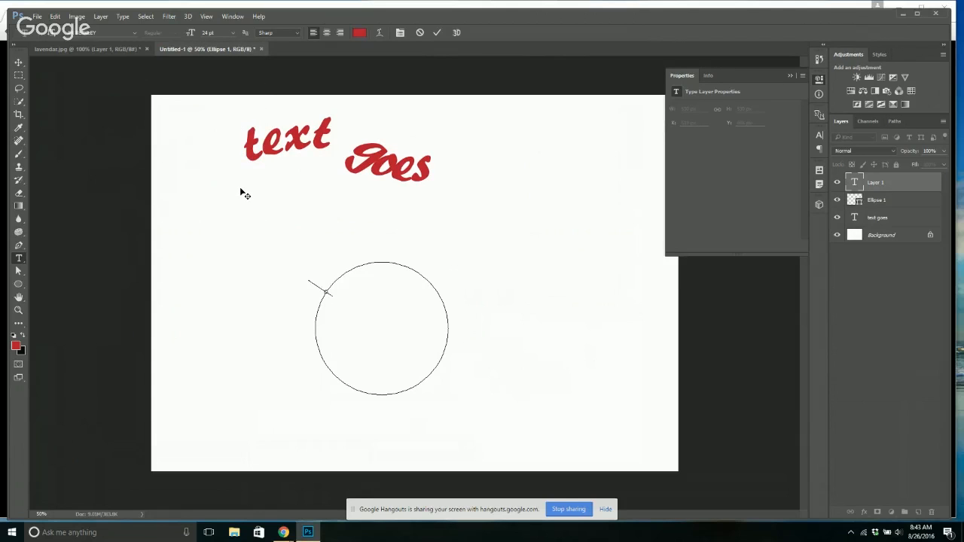
type("t around the")
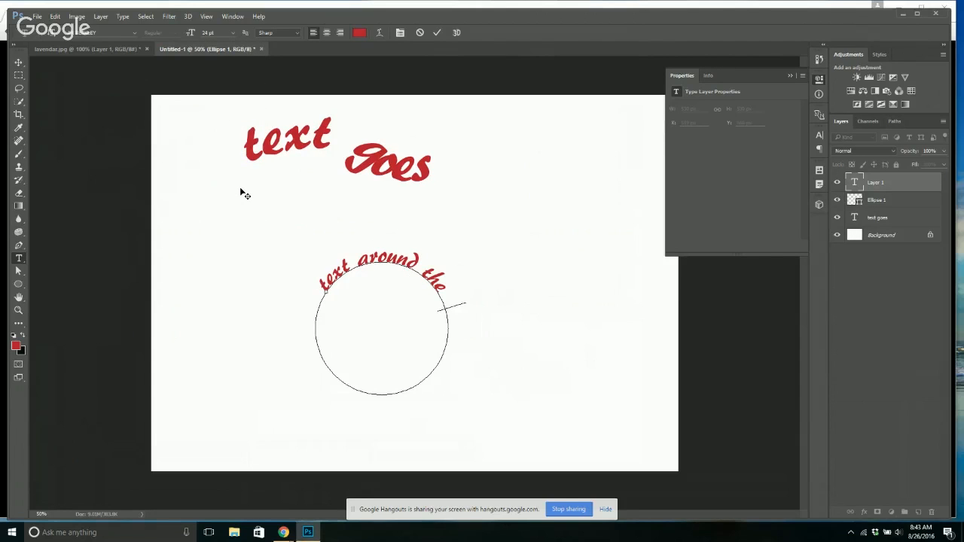
type(" circle")
left_click(18, 273)
left_click(41, 268)
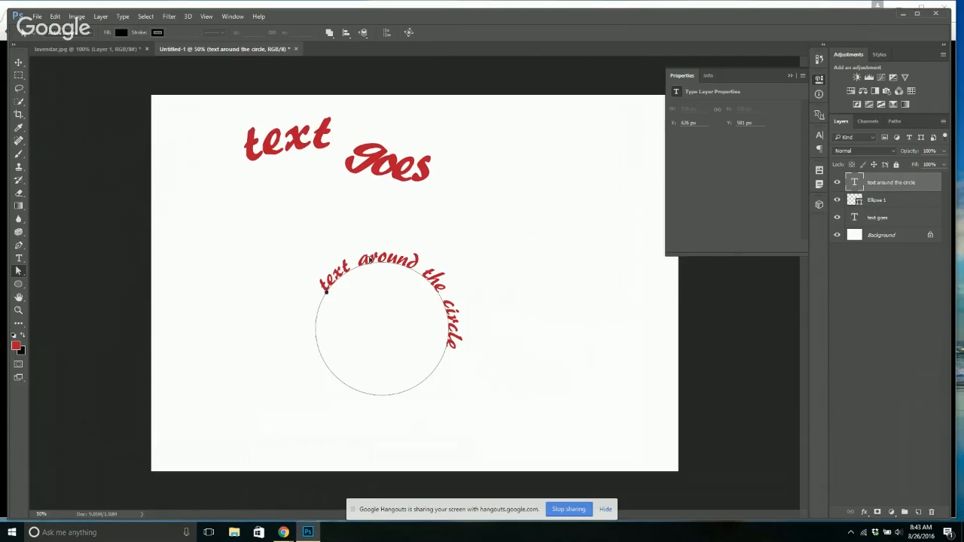
Try sliding the start of the circle text along the outline and flipping it inside, ending back outside at the circle's top.
left_click(369, 260)
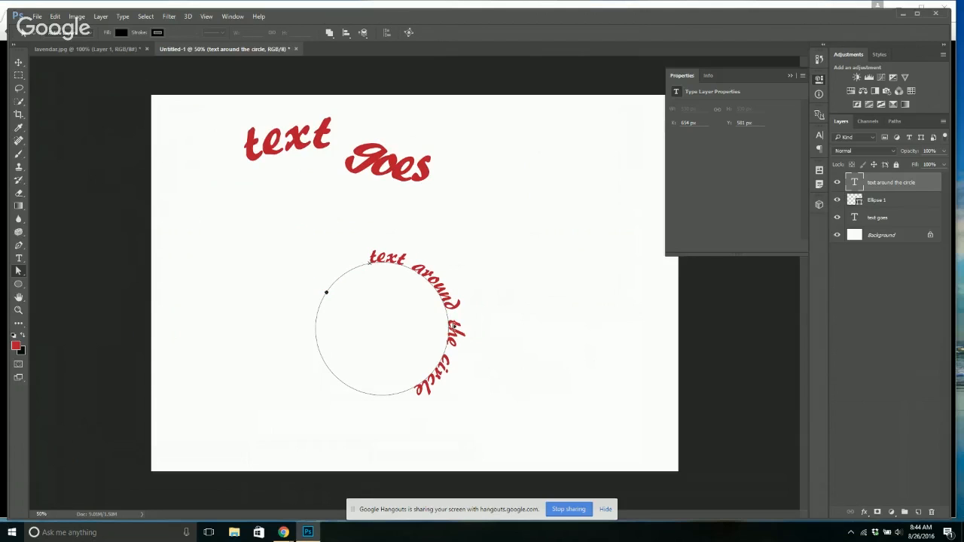
left_click(370, 266)
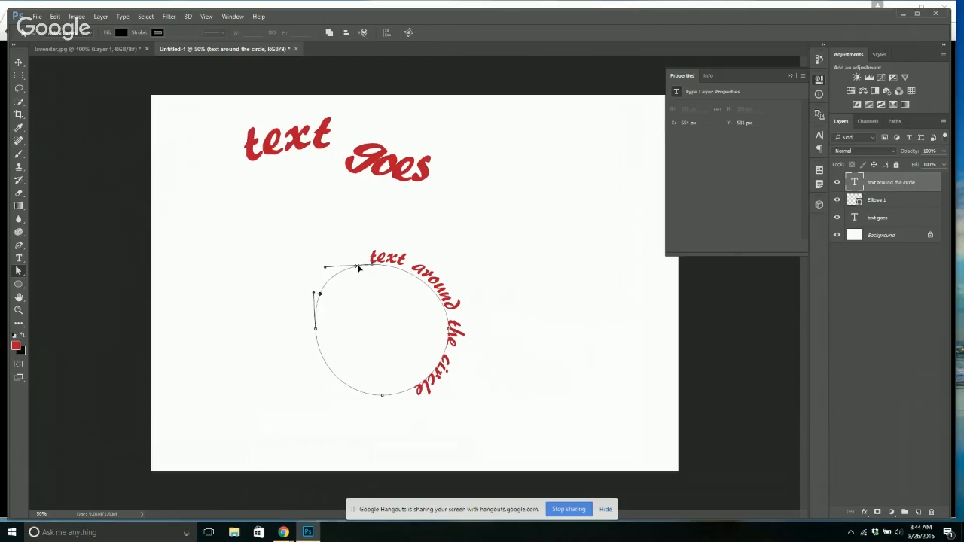
left_click(362, 261)
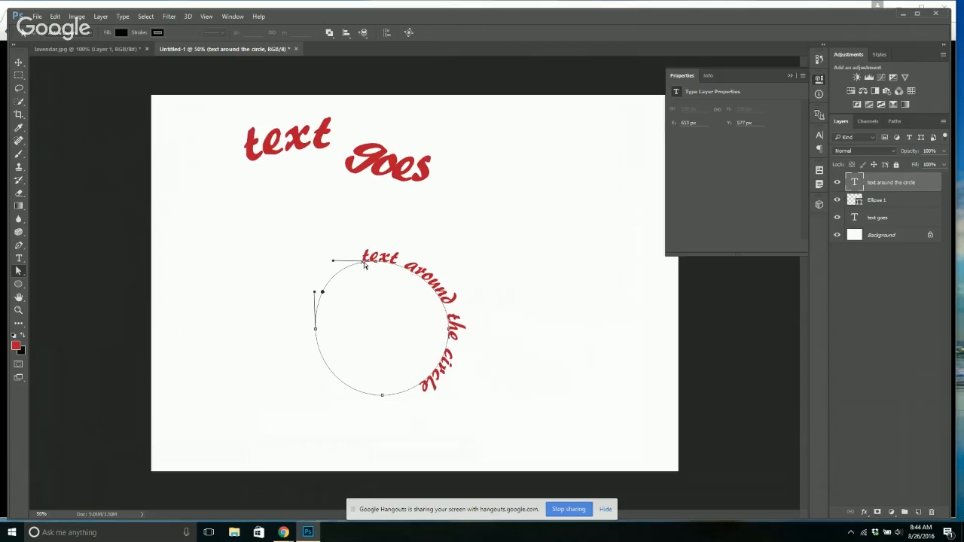
left_click(420, 274)
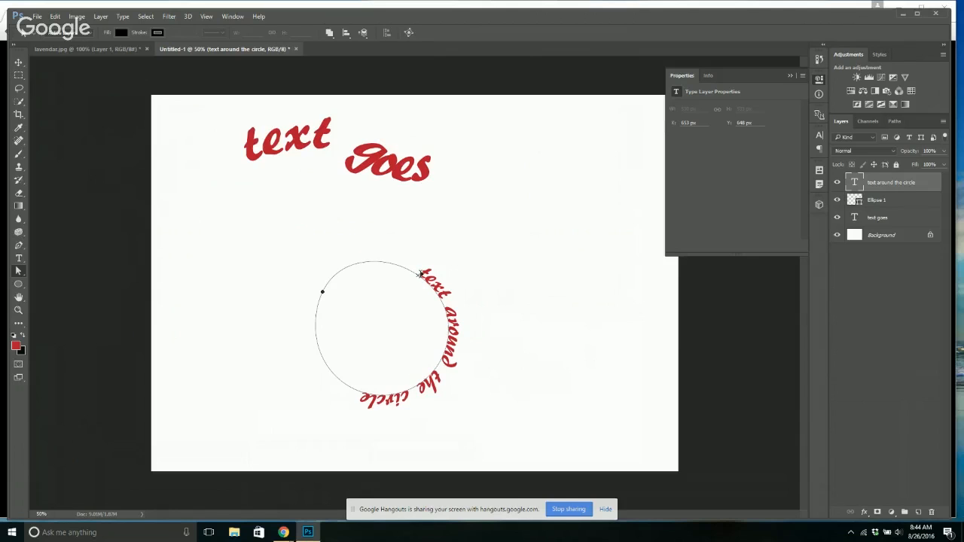
left_click_drag(420, 274, 332, 280)
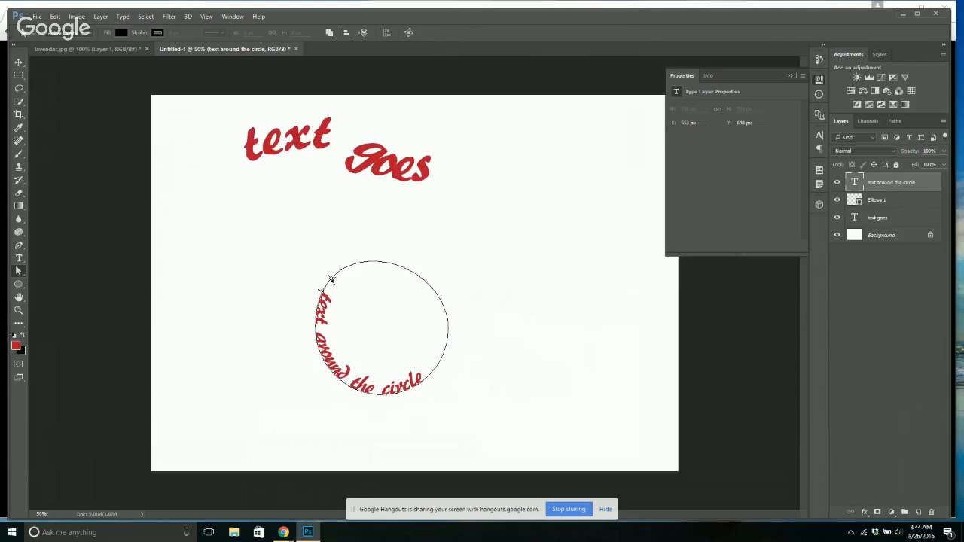
left_click(366, 257)
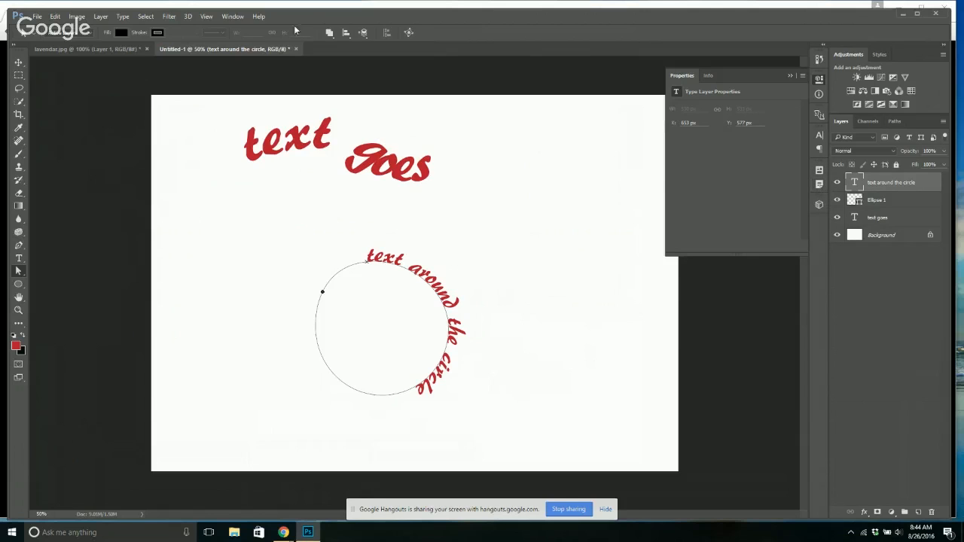
Try baseline shifts of -19 pt and 20 pt on the circle text to move it off the path.
left_click(19, 258)
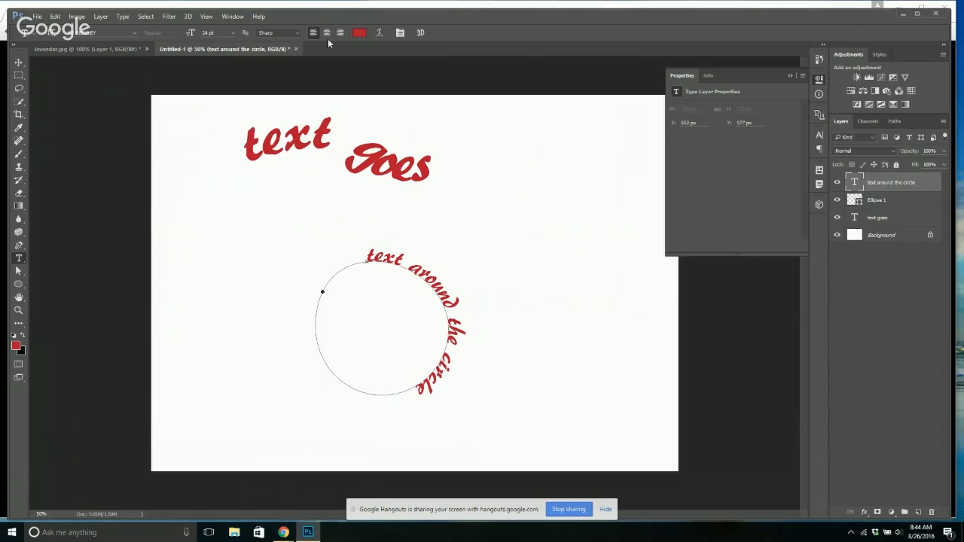
left_click(400, 32)
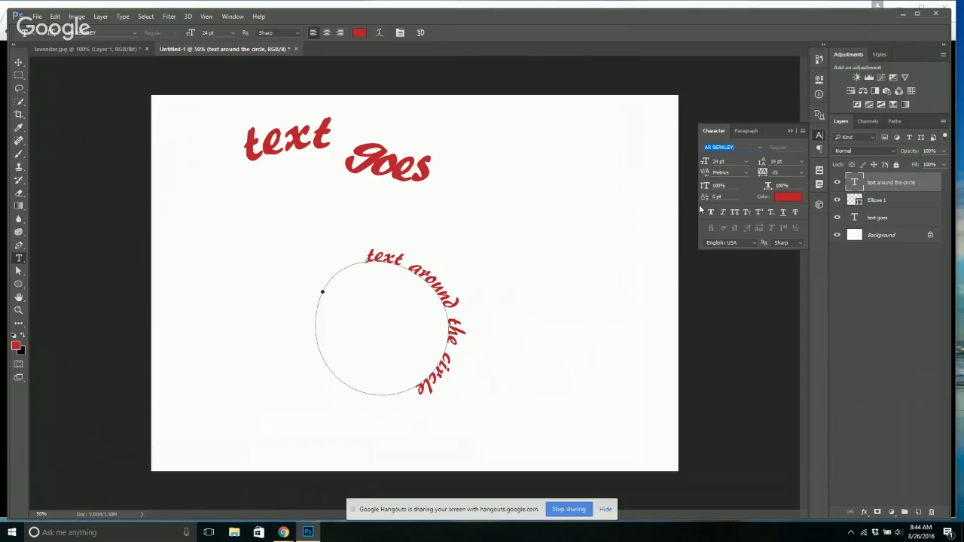
left_click(725, 196)
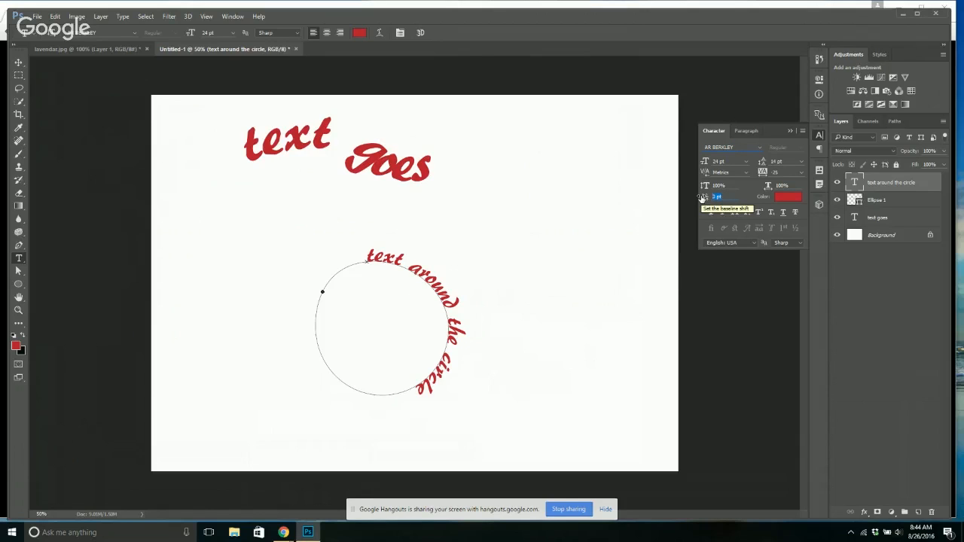
type("-1")
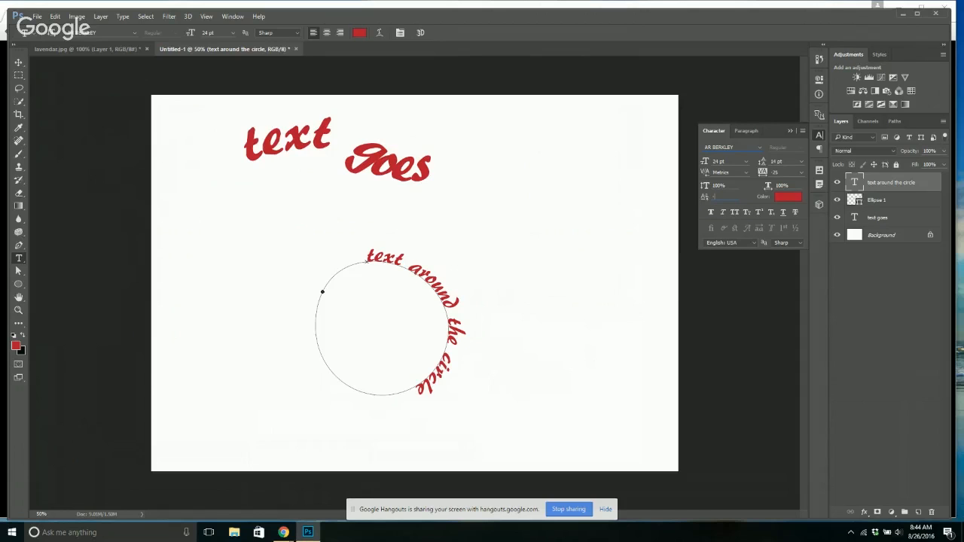
type("9")
left_click(405, 263)
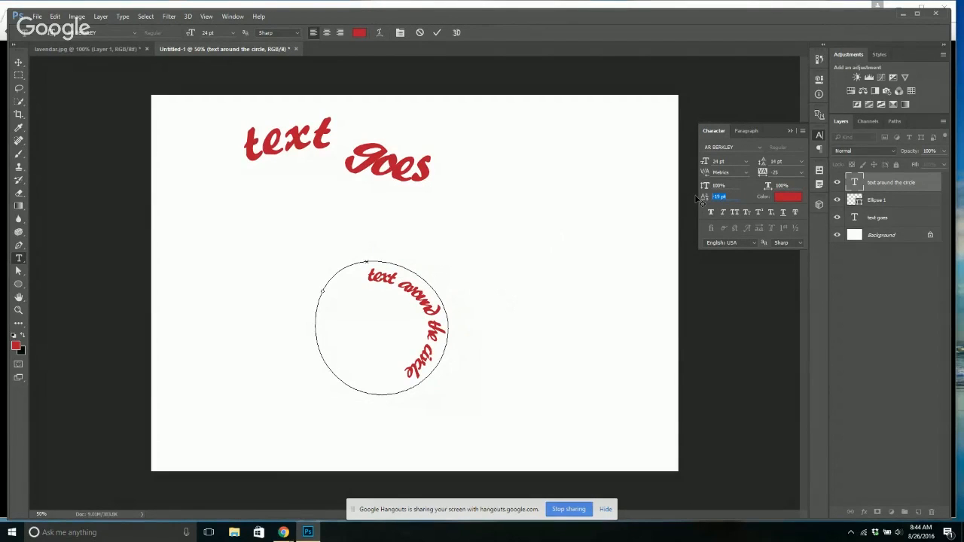
type("-20")
key("Return")
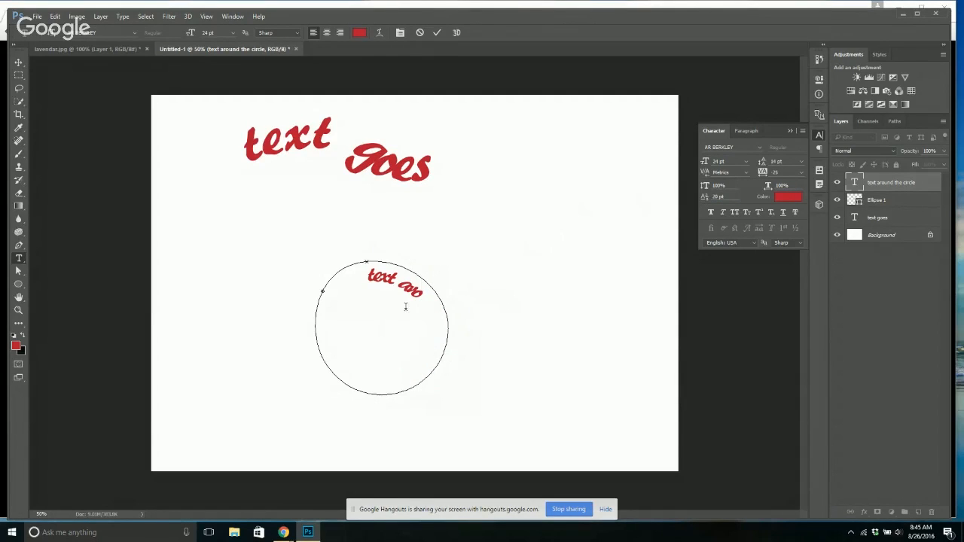
Try to undo the last text edit and reset the circle text's baseline shift to 0.
key("ctrl+z")
key("ctrl")
left_click(697, 197)
type("0")
key("Return")
Delete the broken circle text layer, keeping the ellipse layer.
left_click(872, 183)
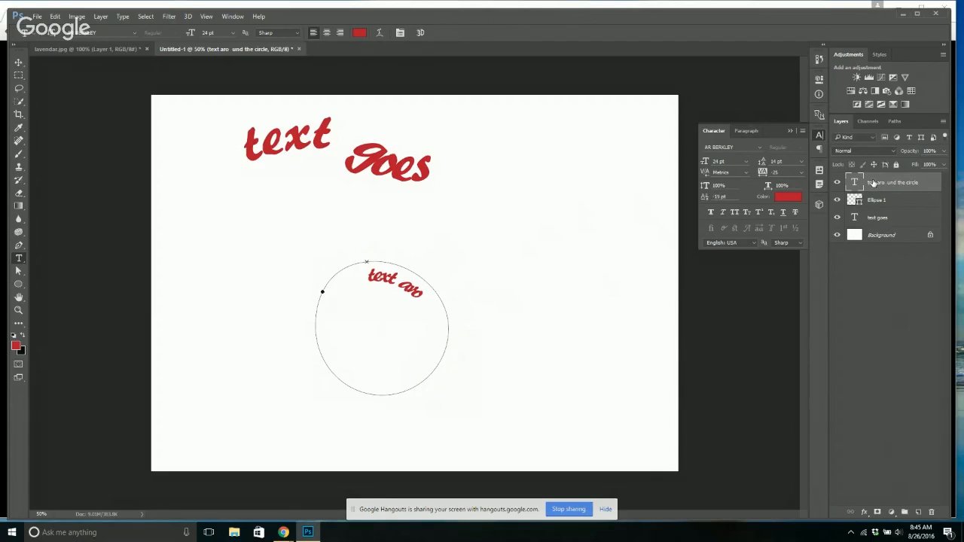
left_click(21, 63)
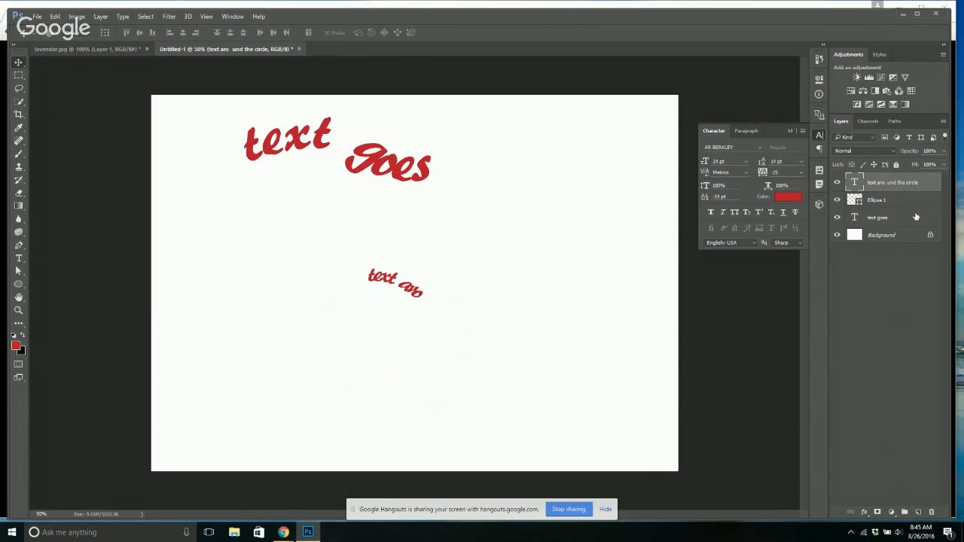
left_click(930, 512)
key("Return")
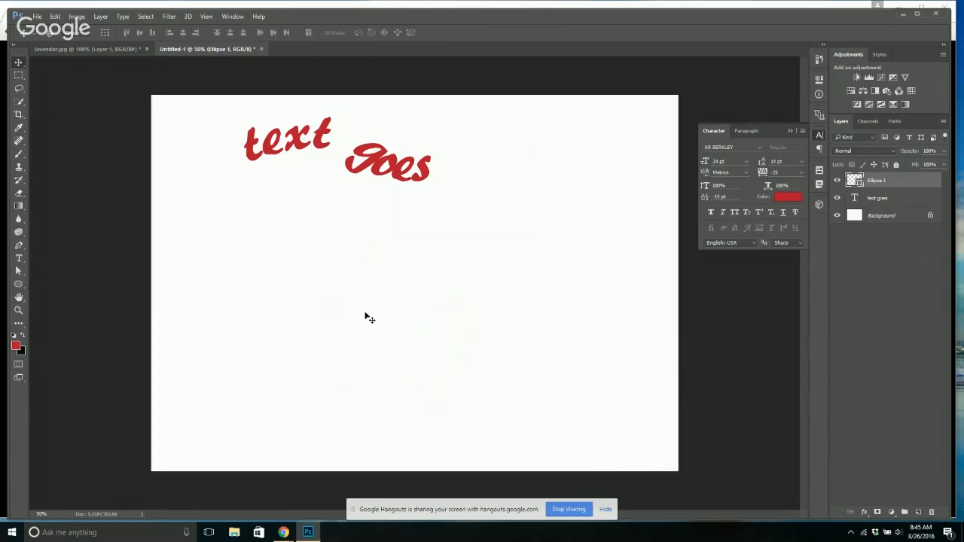
Enter "text around the circle" at 24 pt along the ellipse's outline, starting at its upper left.
left_click(18, 284)
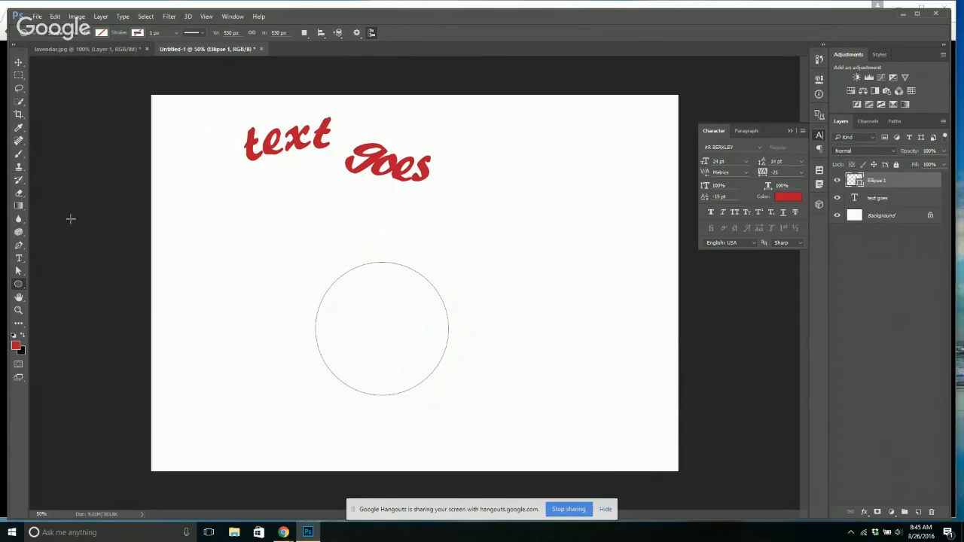
left_click(18, 258)
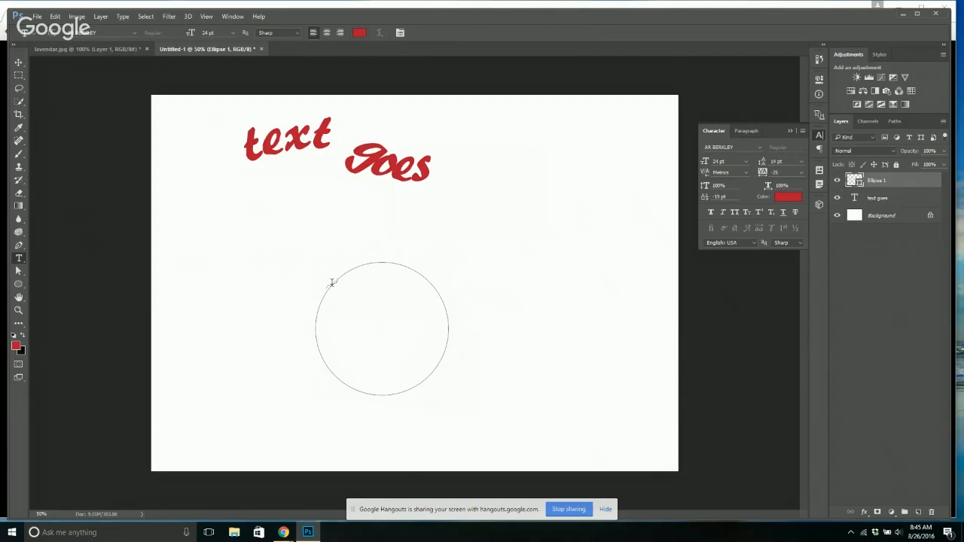
left_click(331, 283)
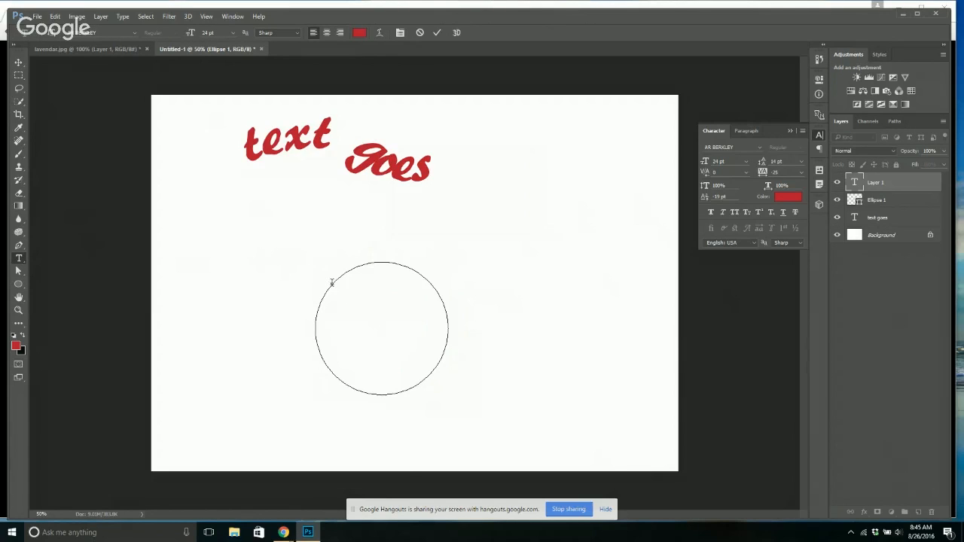
type("text arou")
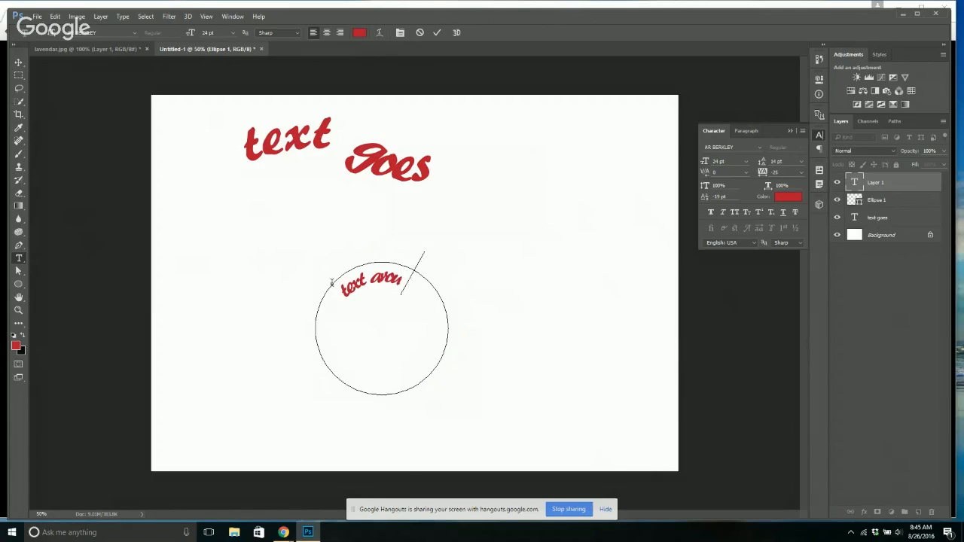
type("nd the circle")
Set the baseline shift of the whole circle text to 0 pt and commit the text.
key("ctrl+a")
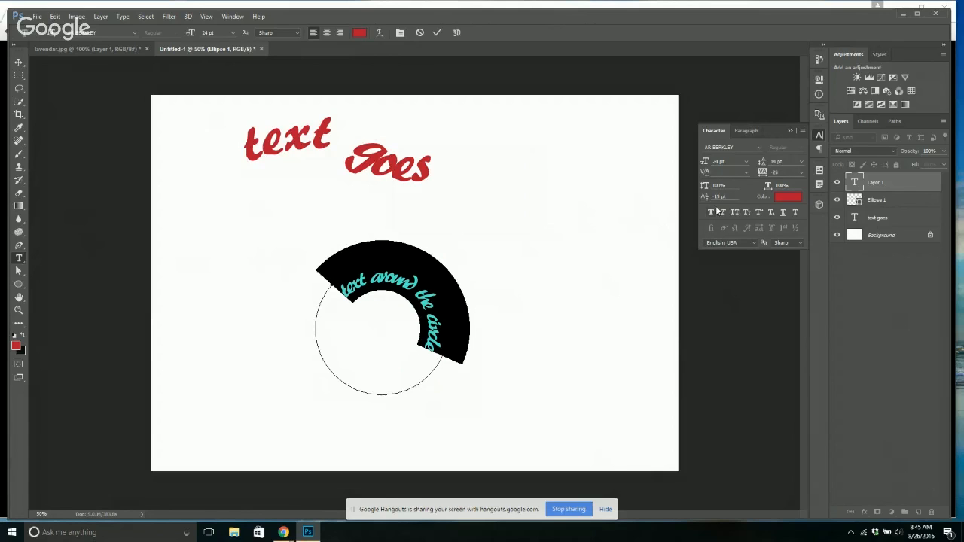
left_click_drag(728, 197, 706, 198)
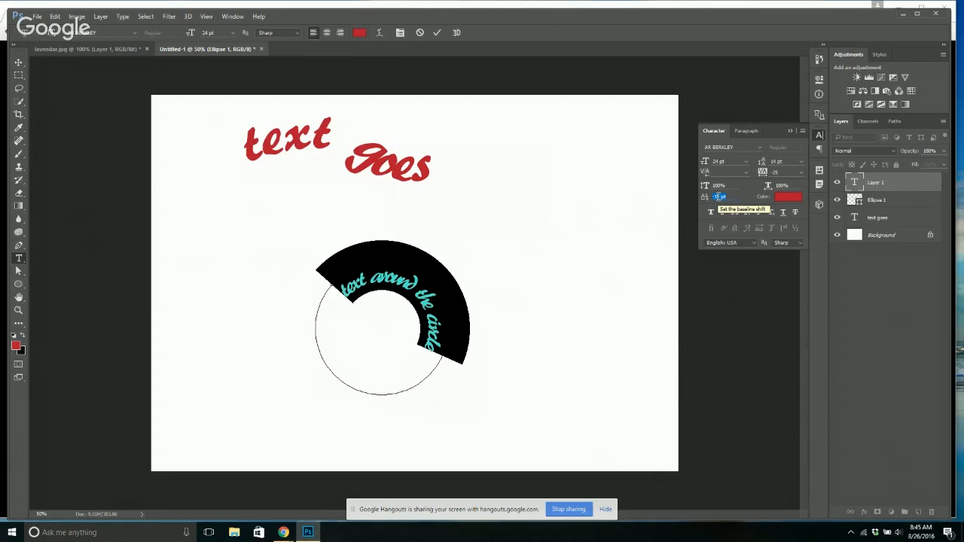
type("0")
key("Return")
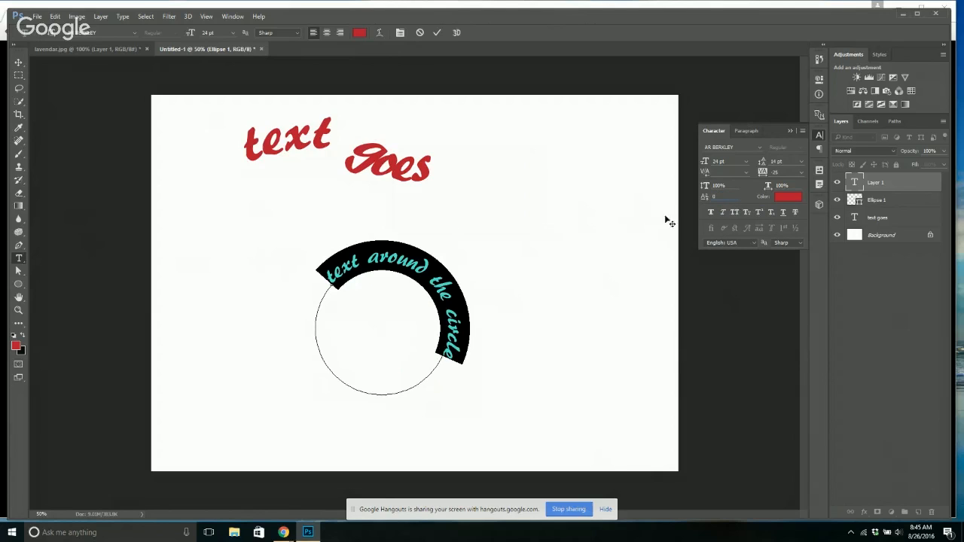
left_click(19, 63)
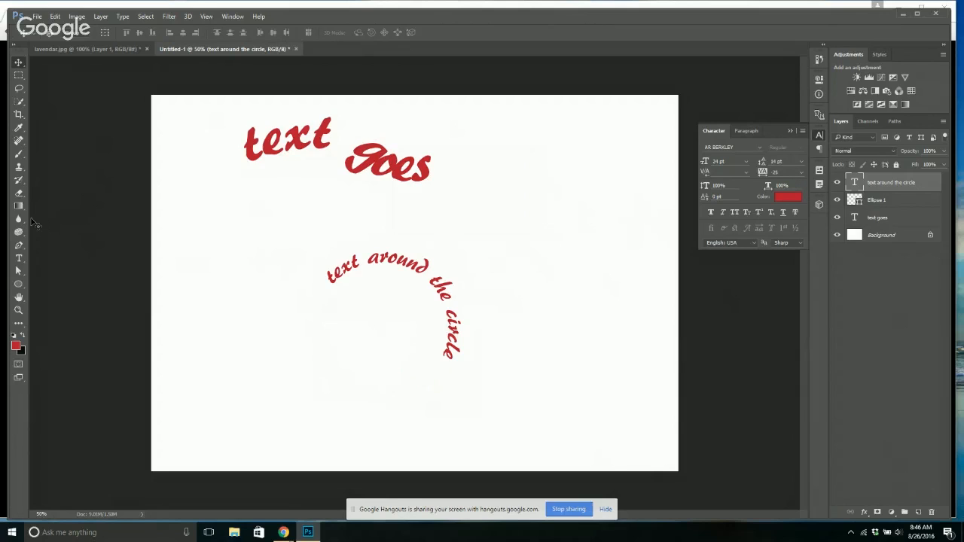
left_click(18, 285)
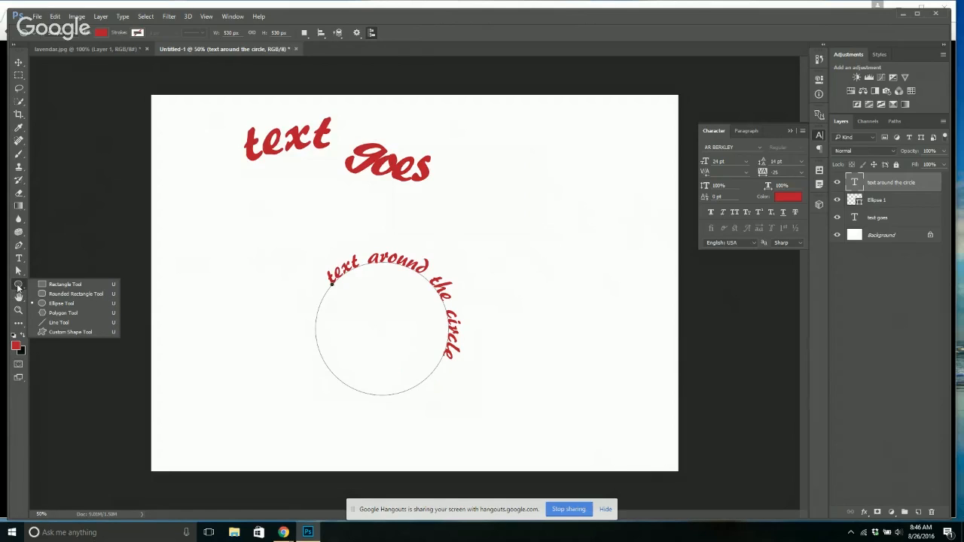
left_click(19, 286)
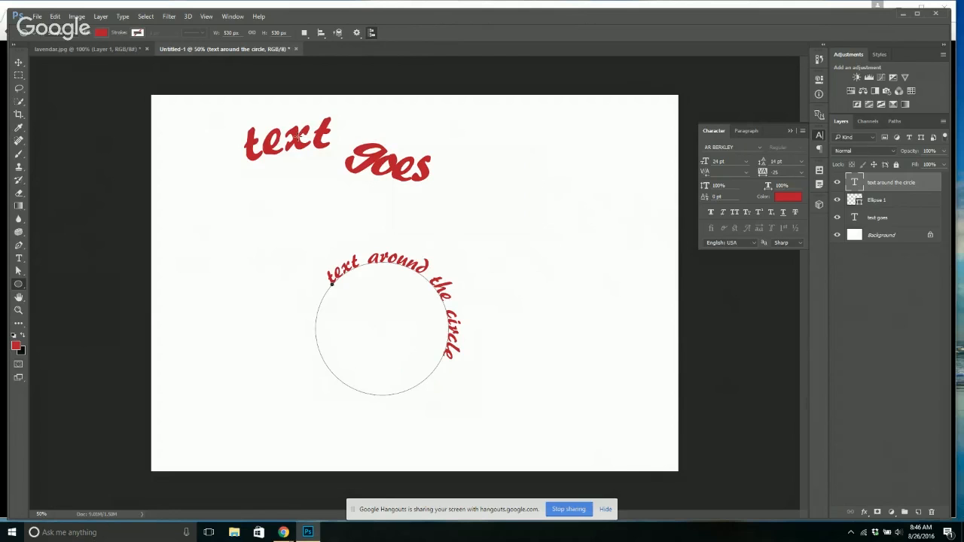
Switch to the lavendar.jpg document and delete the picture-filled lettering layer and the "lavendar" text layer.
left_click(113, 48)
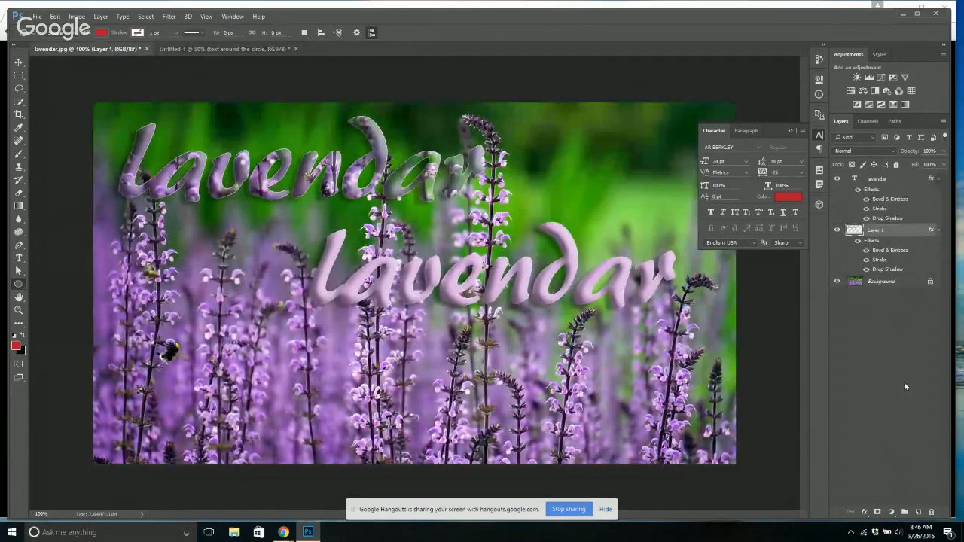
left_click(931, 513)
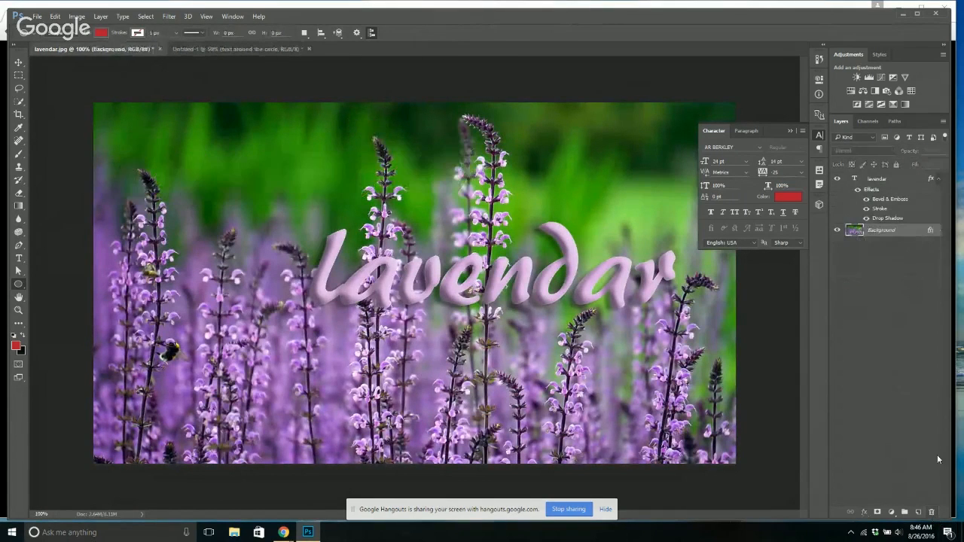
left_click(895, 181)
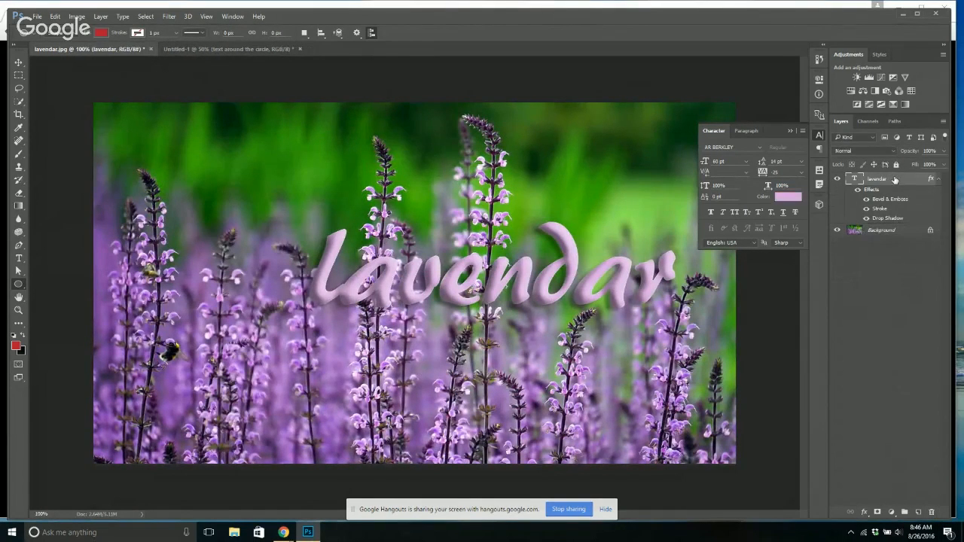
left_click(929, 514)
key("Return")
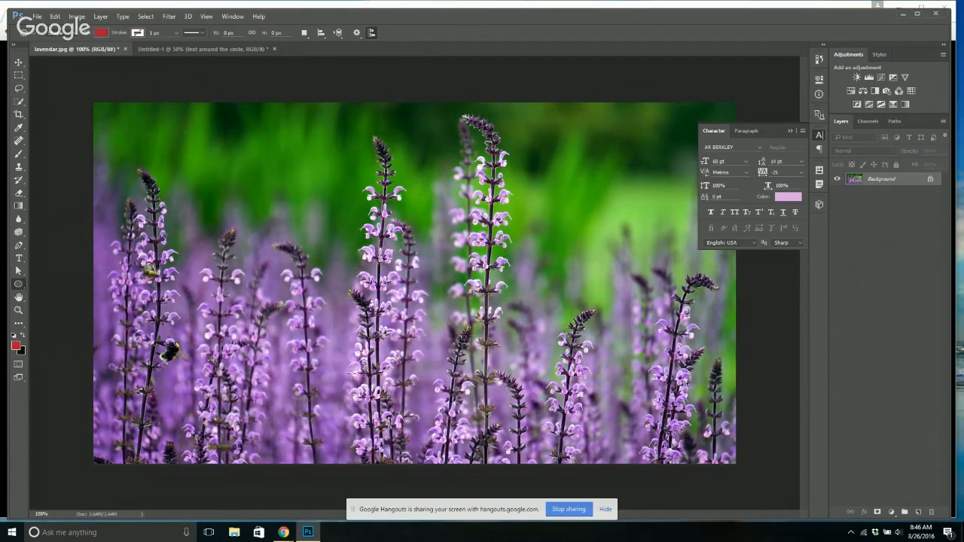
Set the foreground color to the dark purple 482c55 sampled from the lavender photo.
left_click(15, 346)
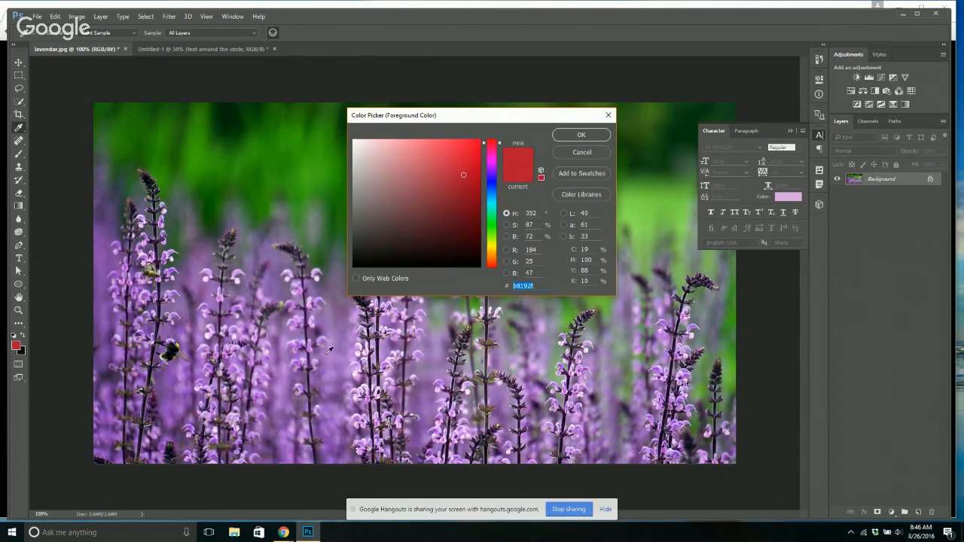
left_click(191, 288)
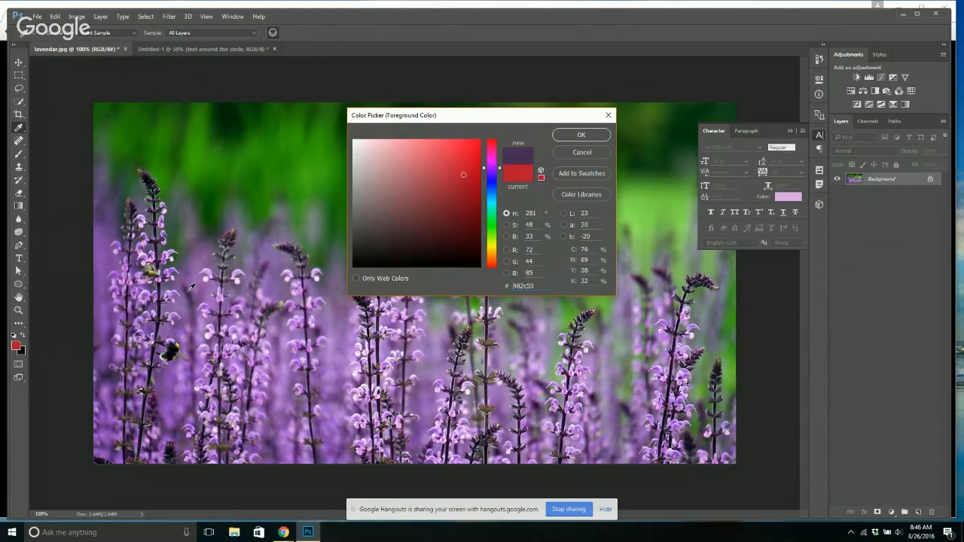
left_click(581, 135)
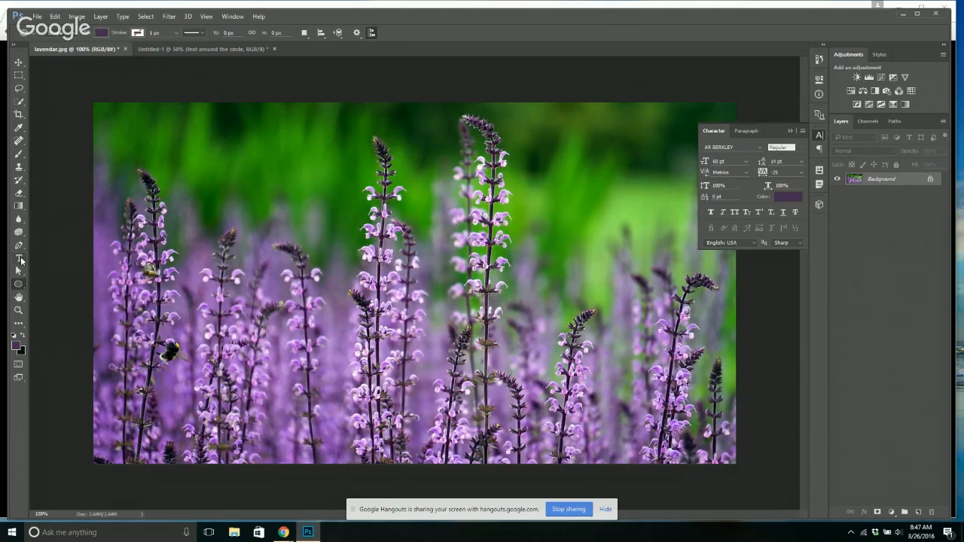
Add the text "Lavendar" across the upper part of the photo and move it down and left so it fits inside the image.
left_click(18, 258)
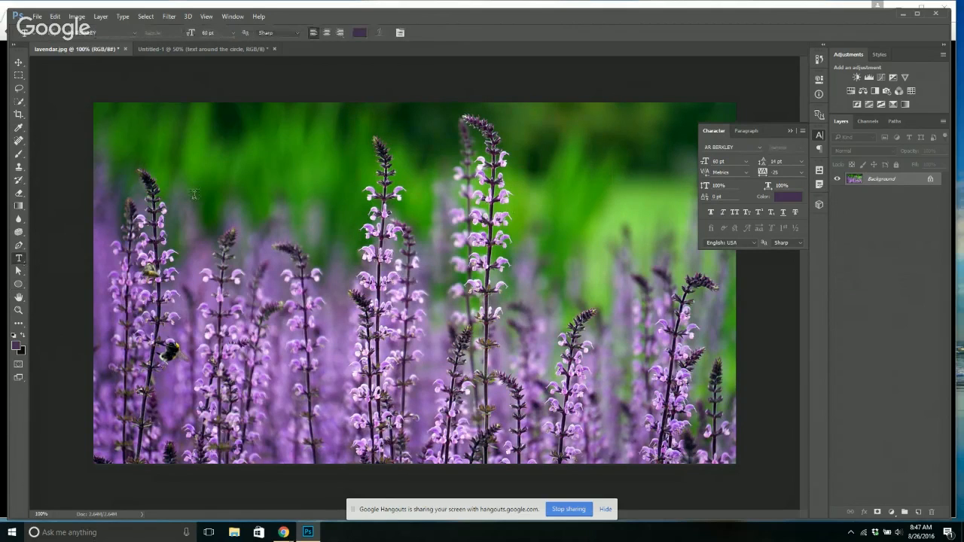
left_click(158, 162)
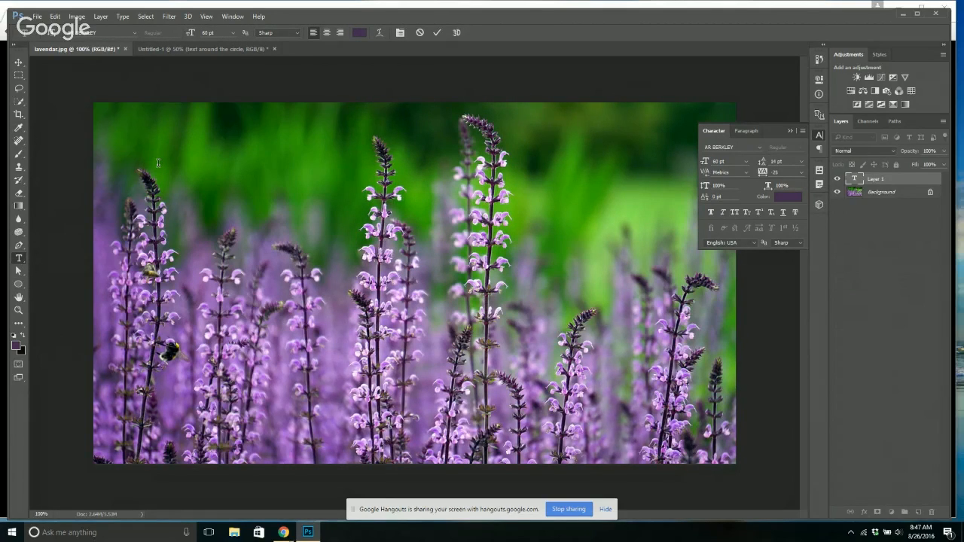
type("Lave")
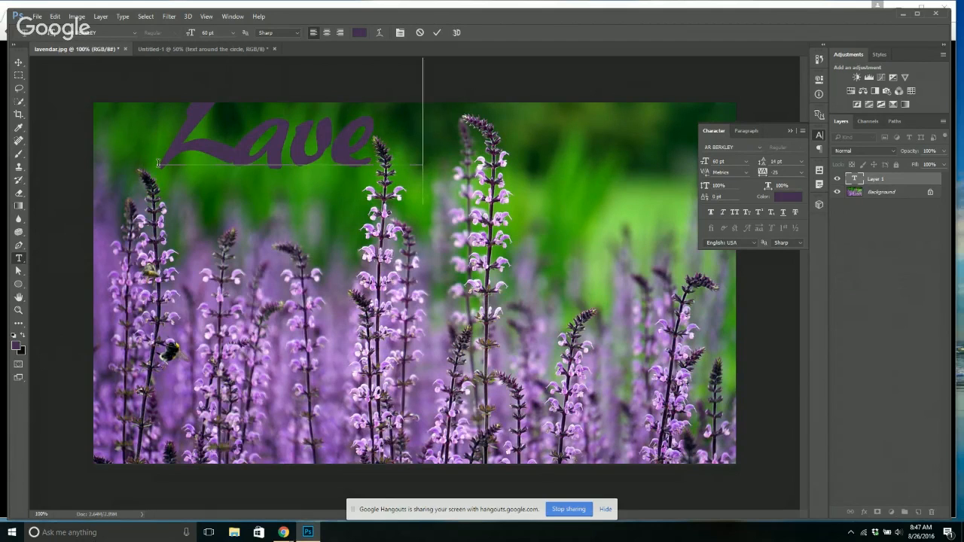
type("ndar")
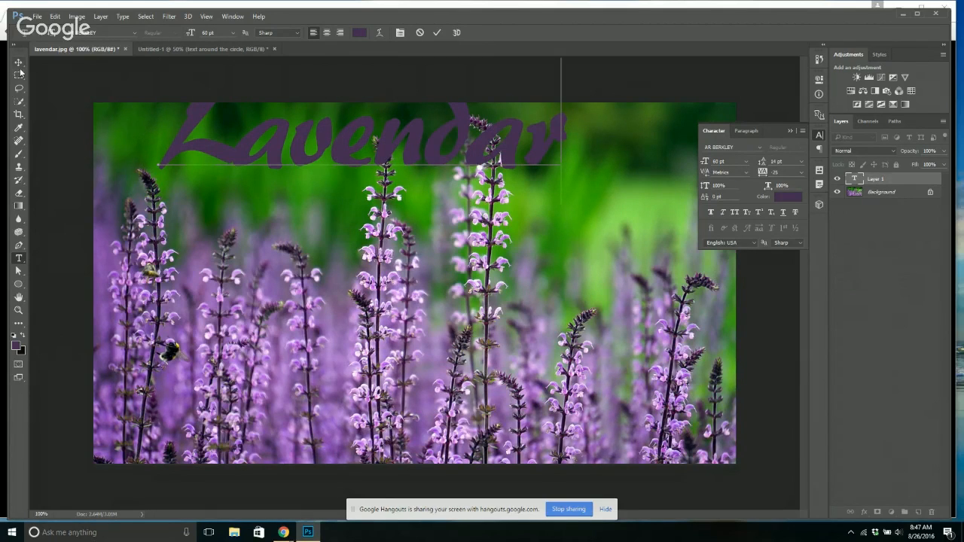
left_click(19, 62)
left_click_drag(252, 154, 205, 208)
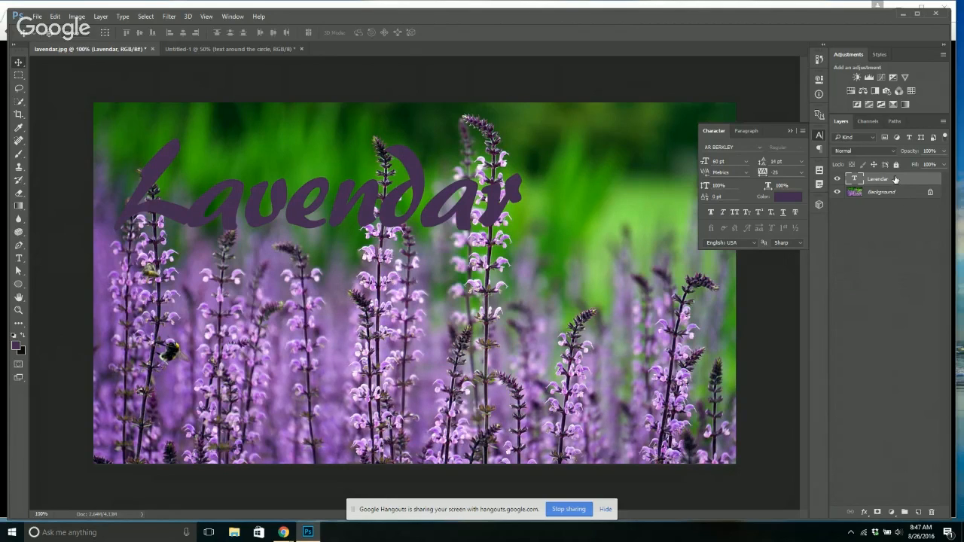
Duplicate the Lavendar text layer and hide the copy.
key("ctrl+j")
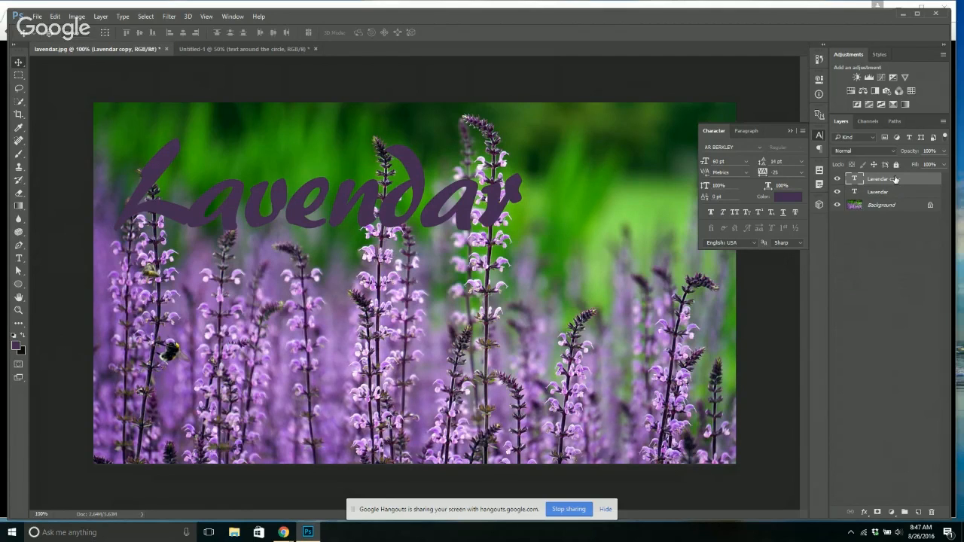
right_click(895, 176)
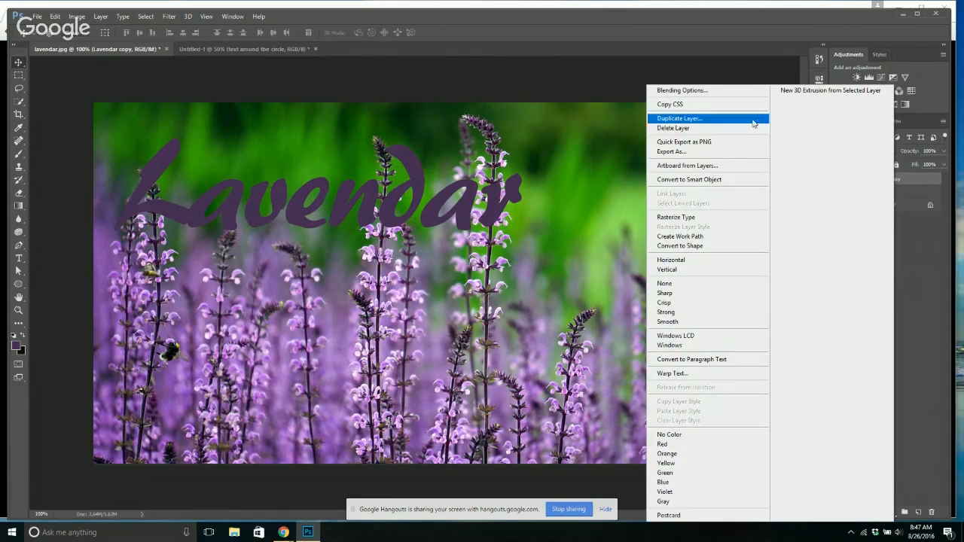
left_click(918, 245)
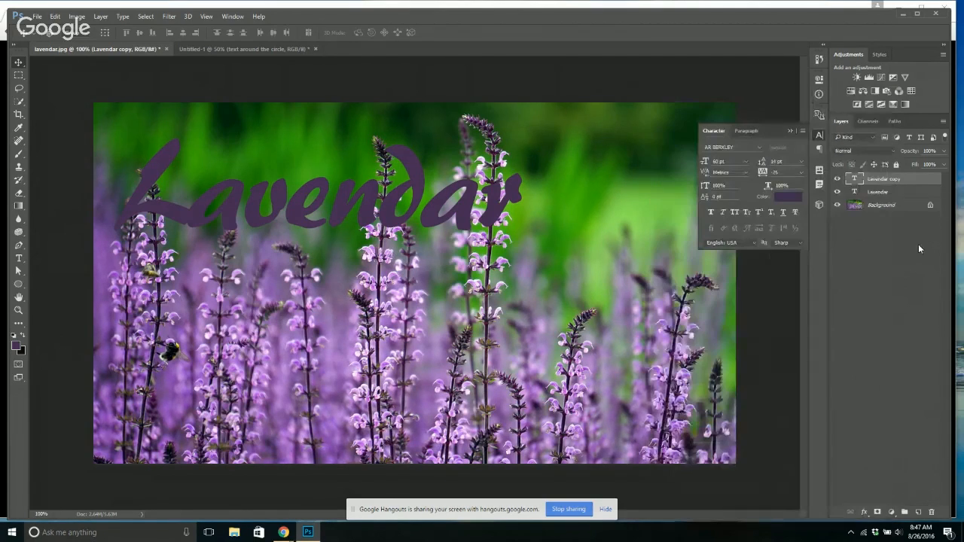
left_click(836, 179)
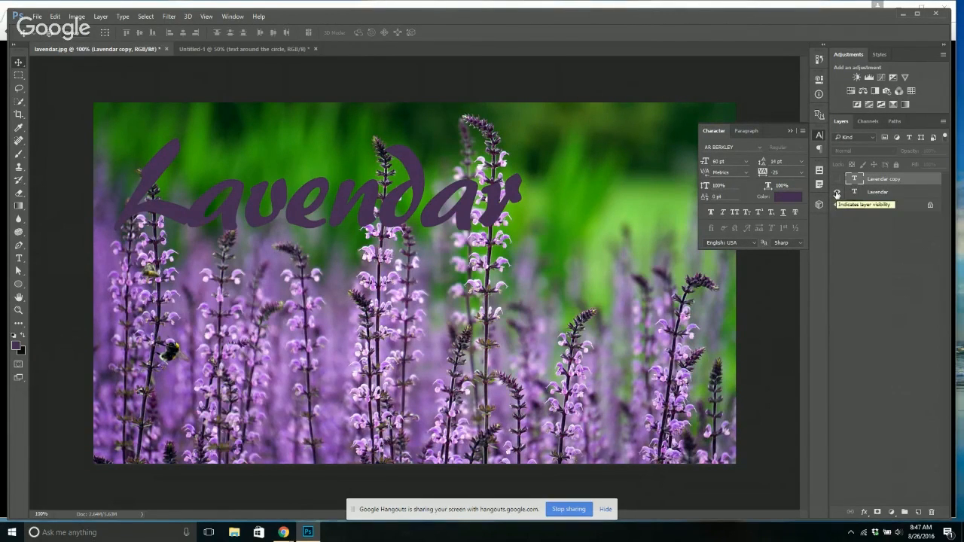
Recolor all the text of the original Lavendar layer to the near-white fdfdfd.
left_click(874, 194)
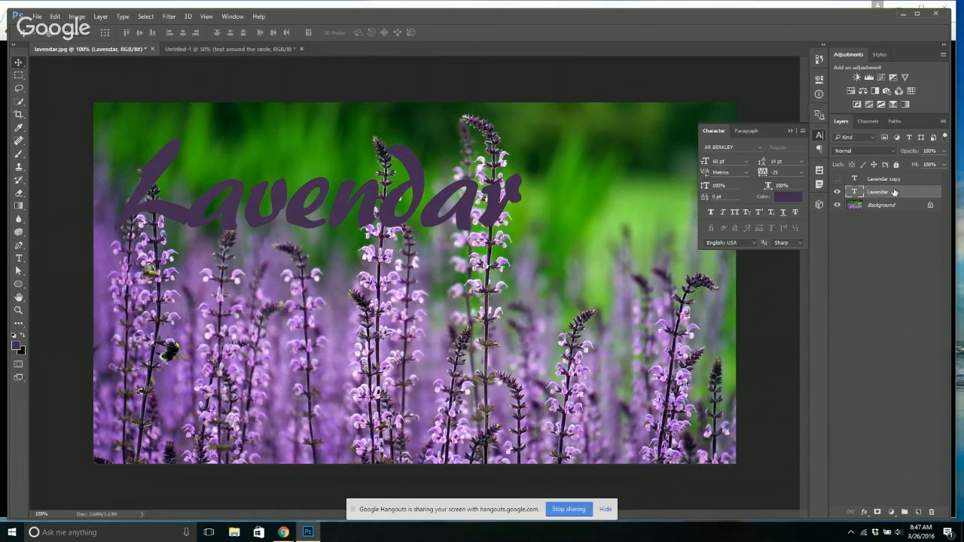
left_click(19, 258)
left_click_drag(128, 189, 527, 197)
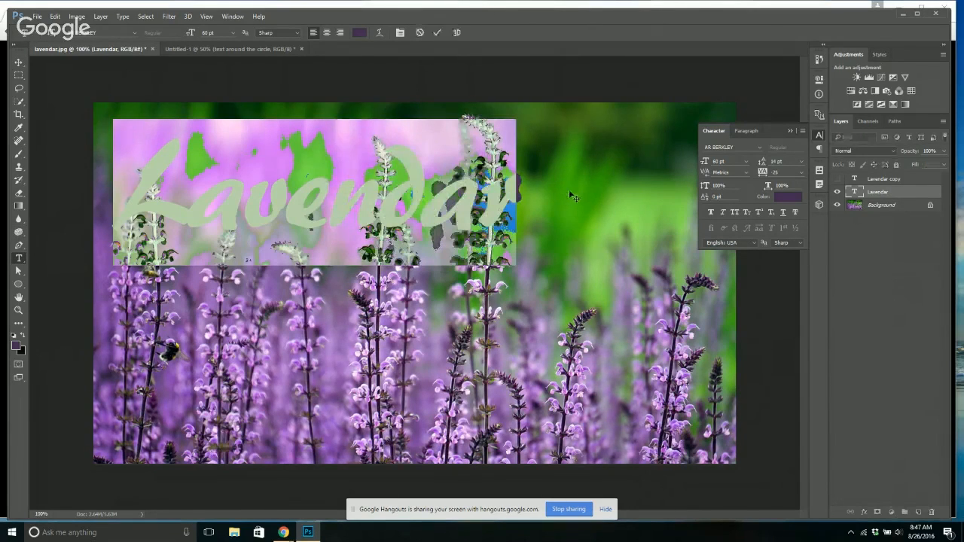
left_click(357, 33)
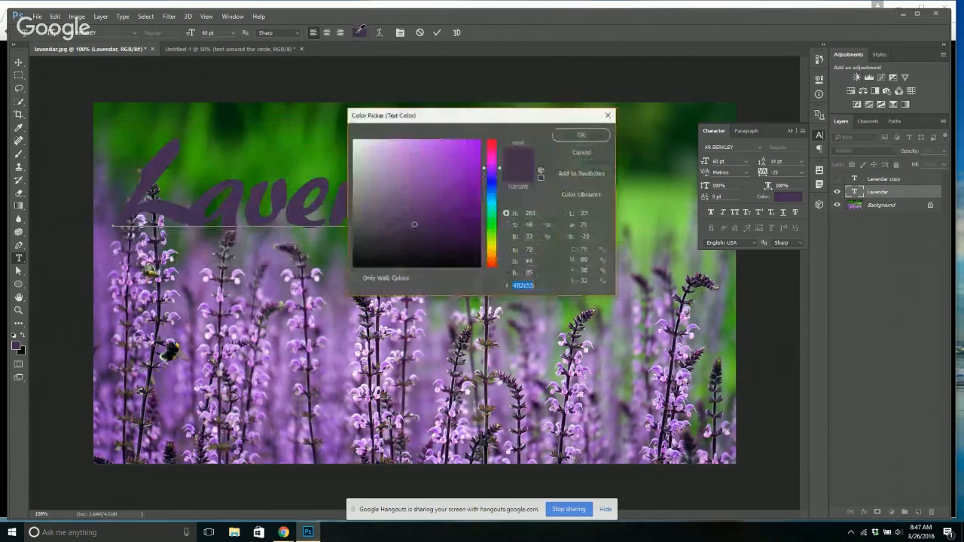
left_click(353, 140)
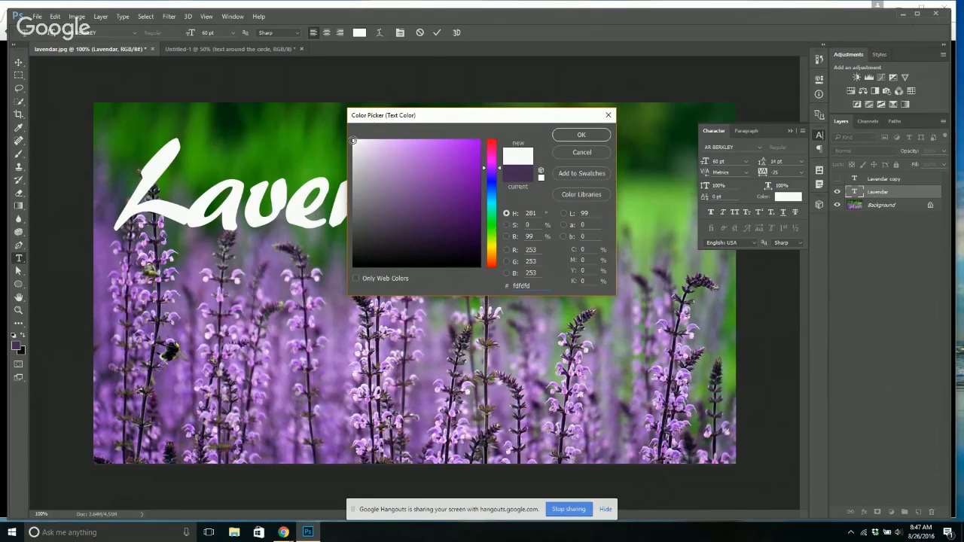
left_click(576, 134)
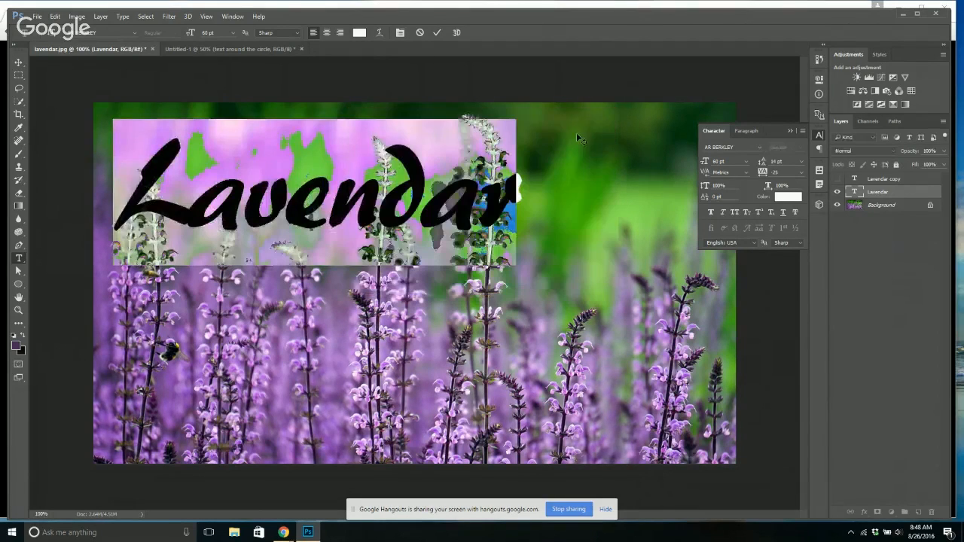
left_click(18, 62)
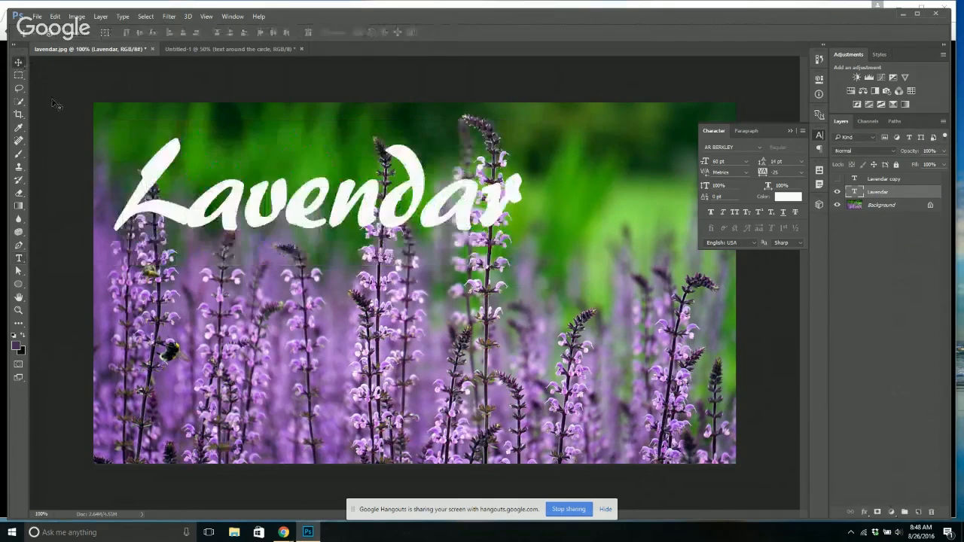
Show the purple Lavendar copy and nudge the white text layer beneath it a few pixels down and to the right.
left_click(835, 180)
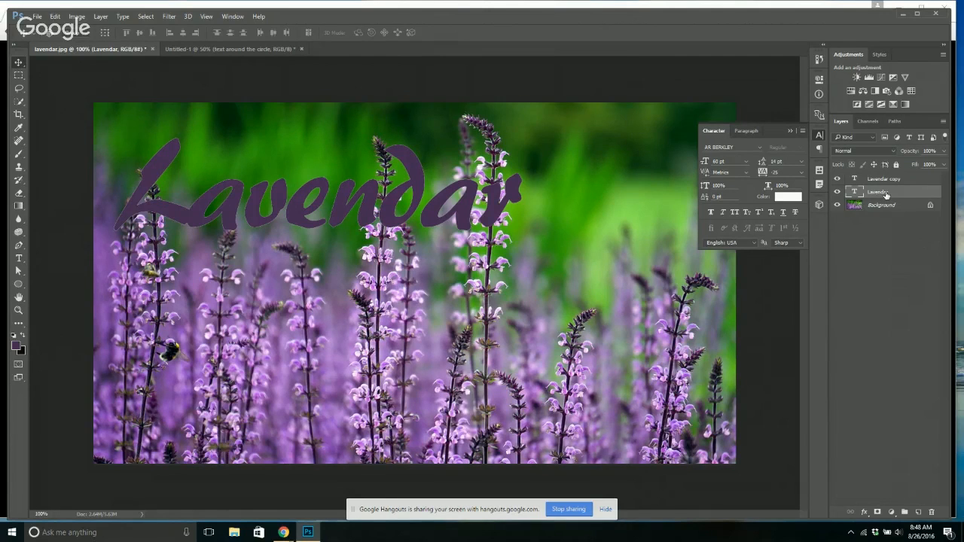
key("Down")
key("Down")
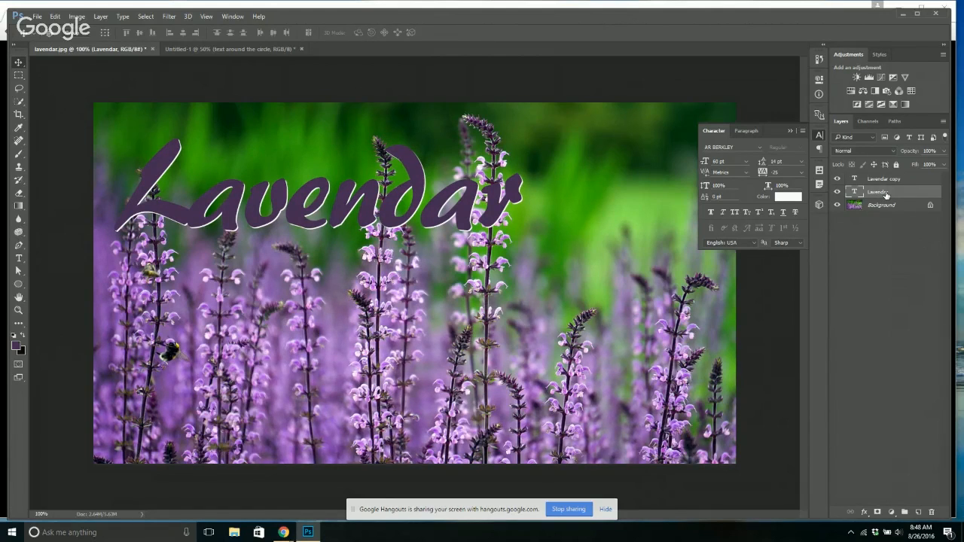
key("Down")
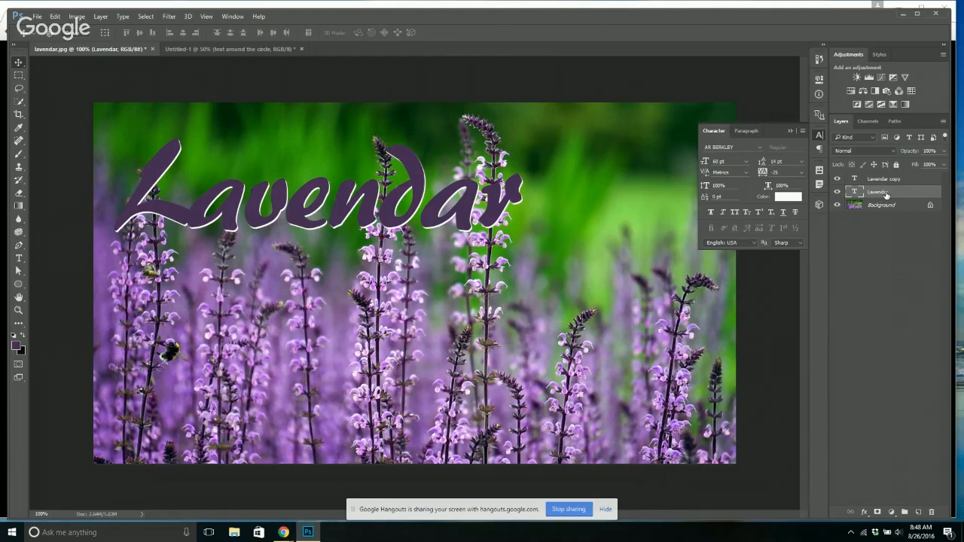
left_click(836, 192)
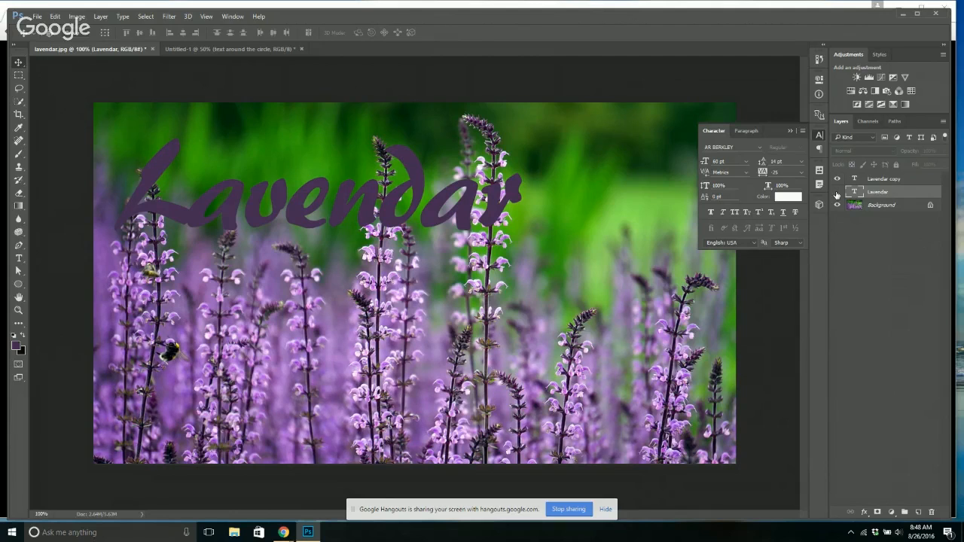
left_click(836, 193)
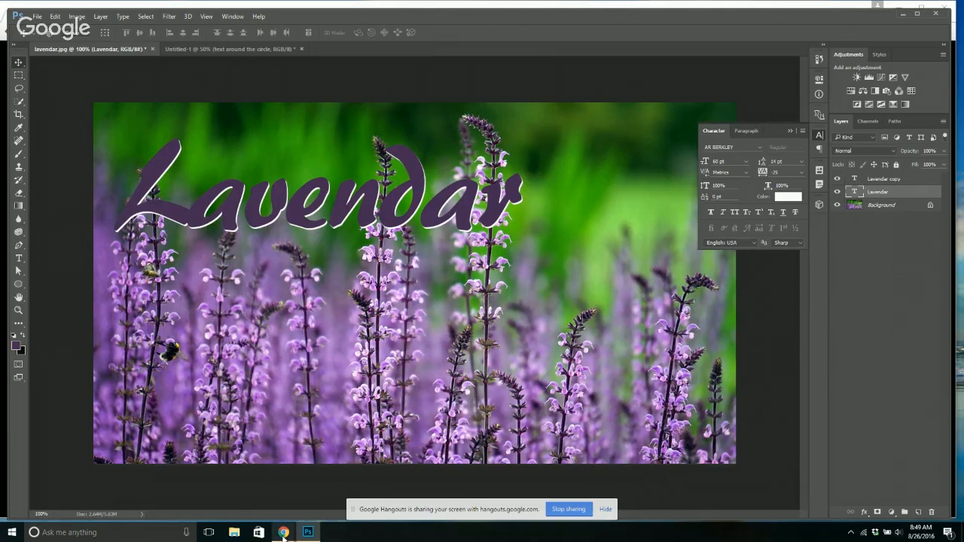
Switch to the Google Slides presentation in Chrome and advance to the "My Favorite Text Technique" slide.
mouse_move(283, 532)
left_click(299, 482)
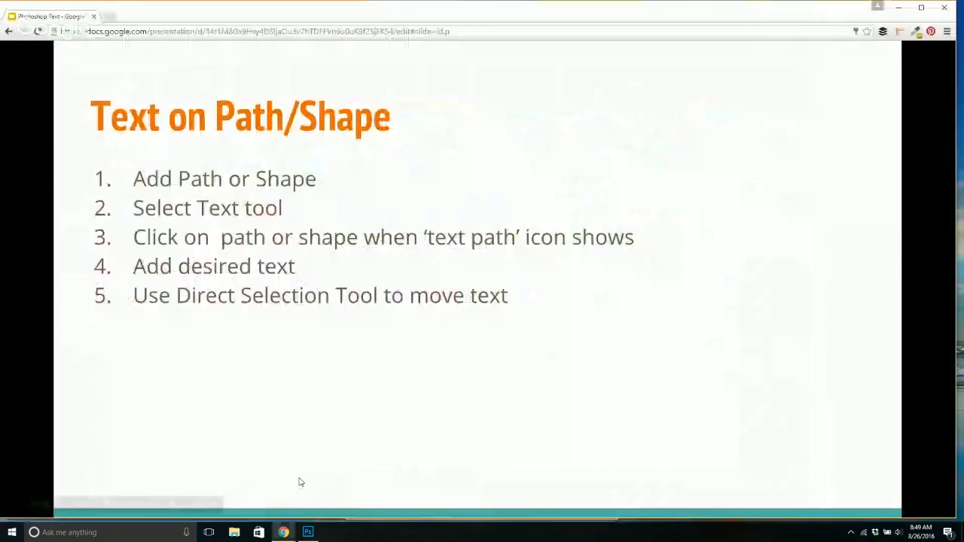
left_click(316, 368)
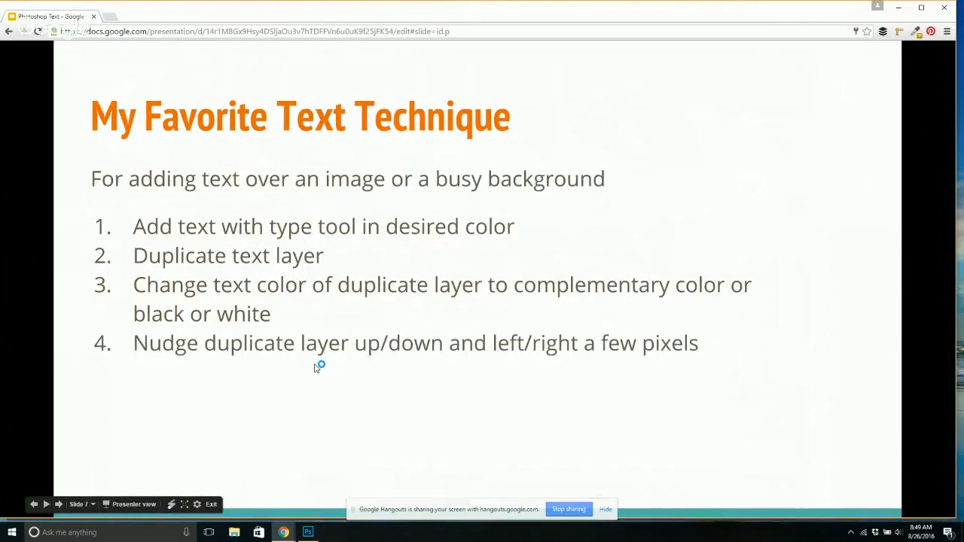